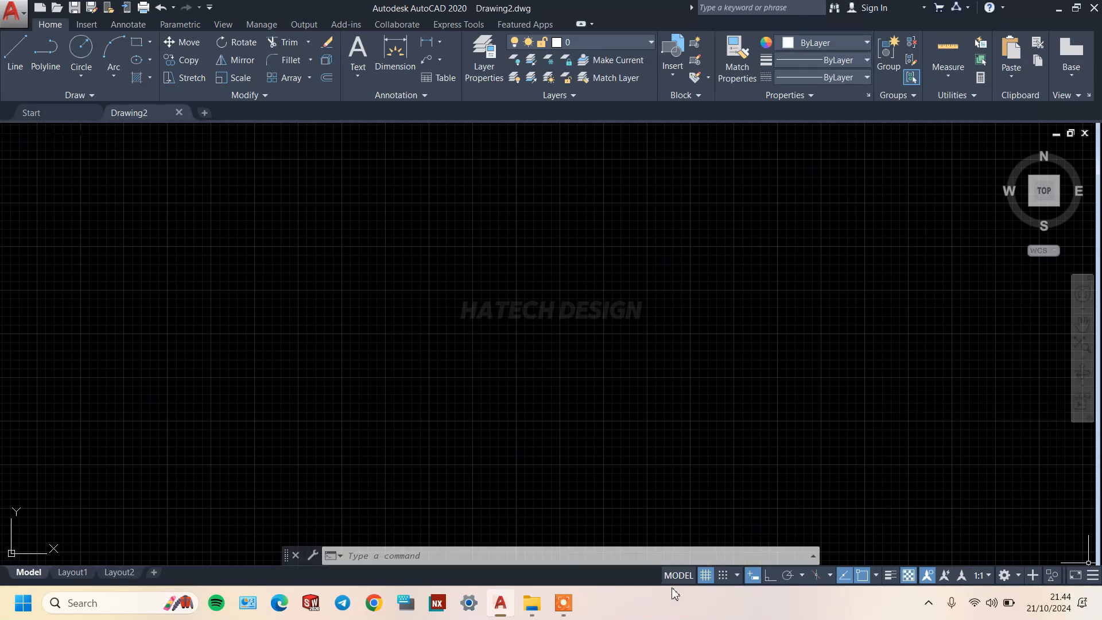
Turn the drawing grid off and back on, and review which object snap modes are enabled
click(707, 574)
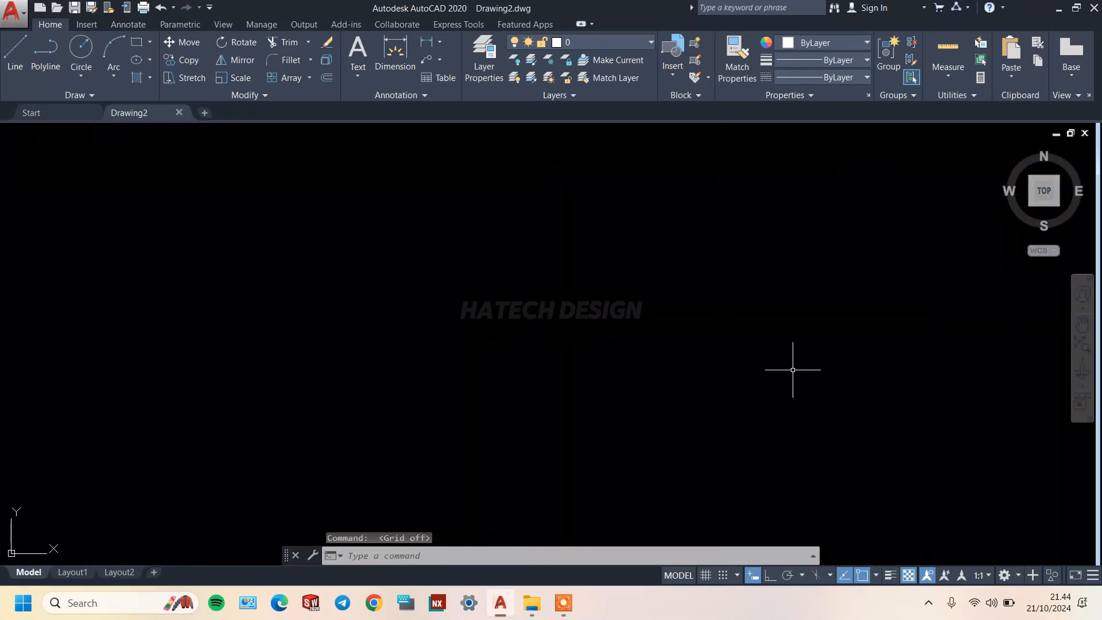
click(707, 576)
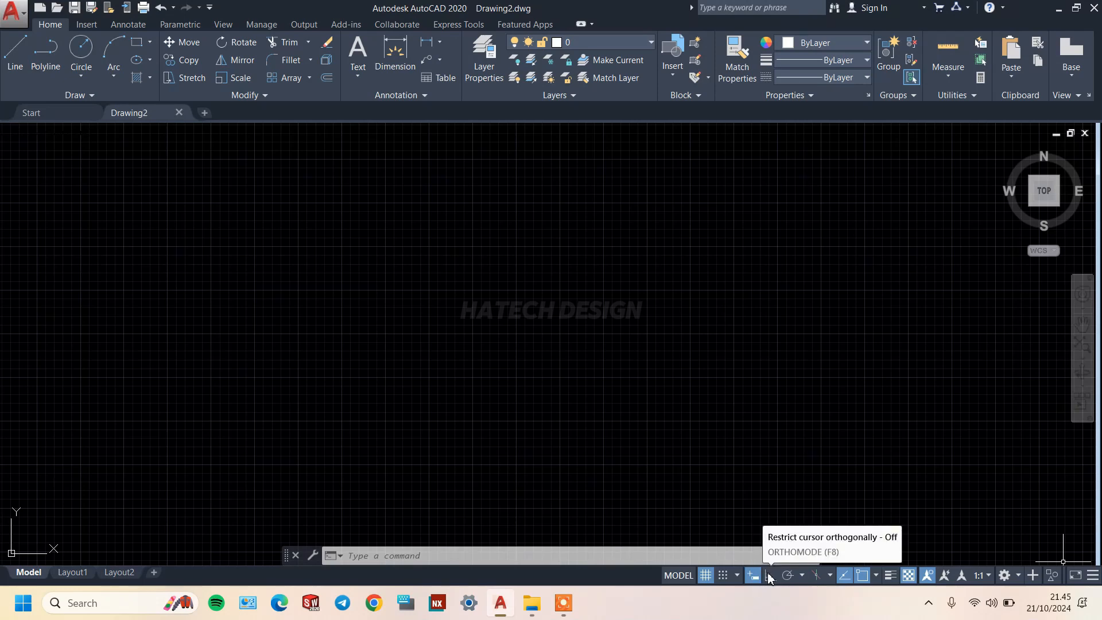
click(876, 578)
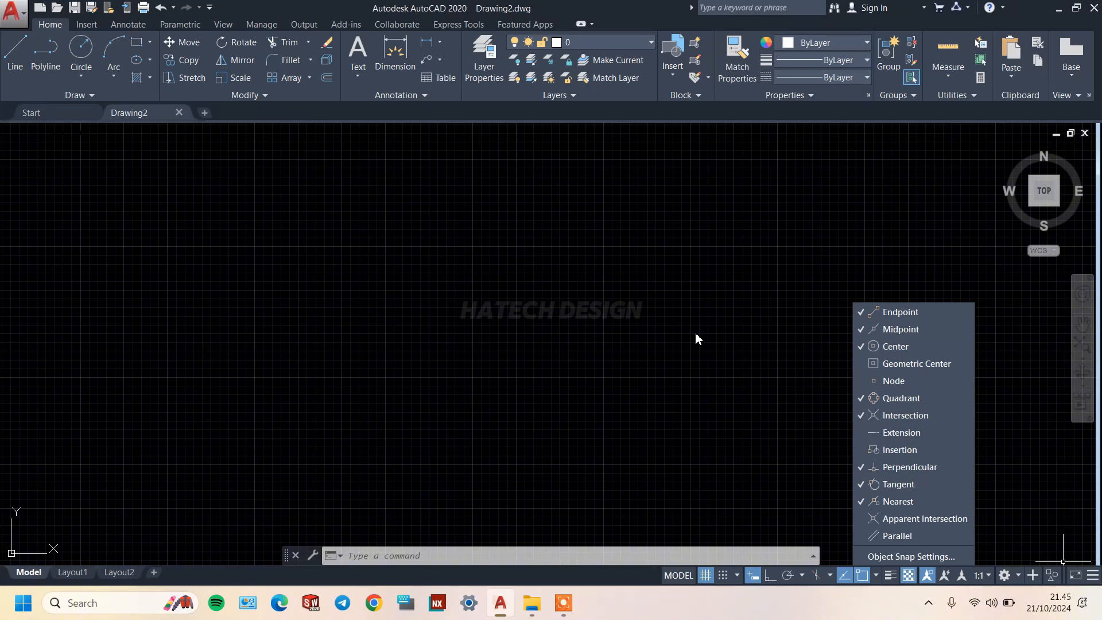
click(767, 504)
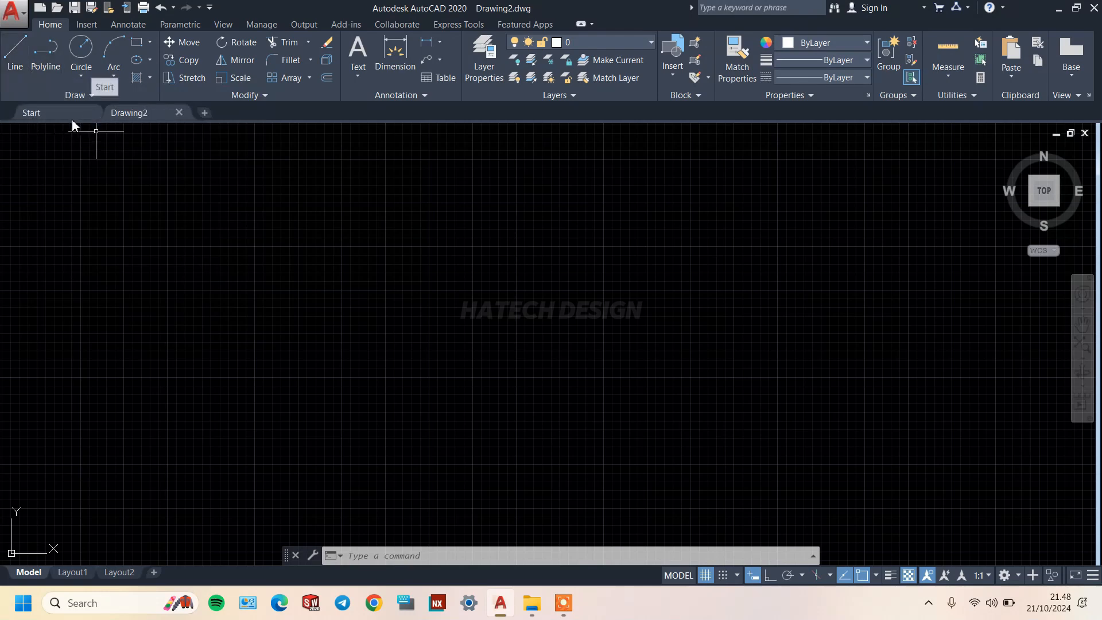
Start a line at a free point in the drawing area and, with ortho mode on, draw a horizontal segment 100 units to the right
click(17, 64)
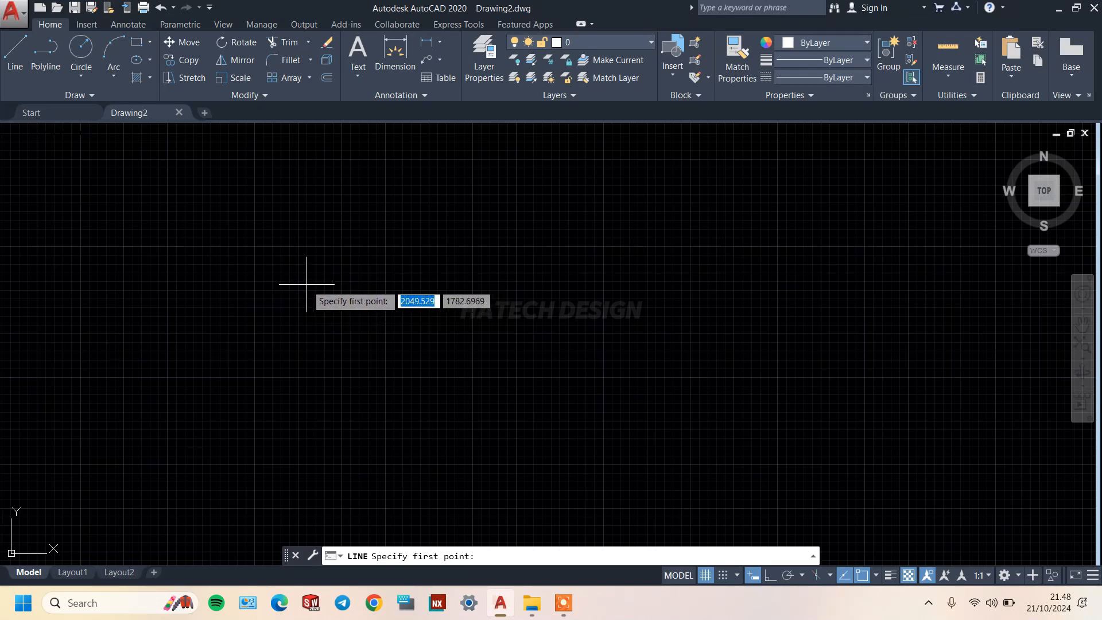
scroll(306, 283, up, 2)
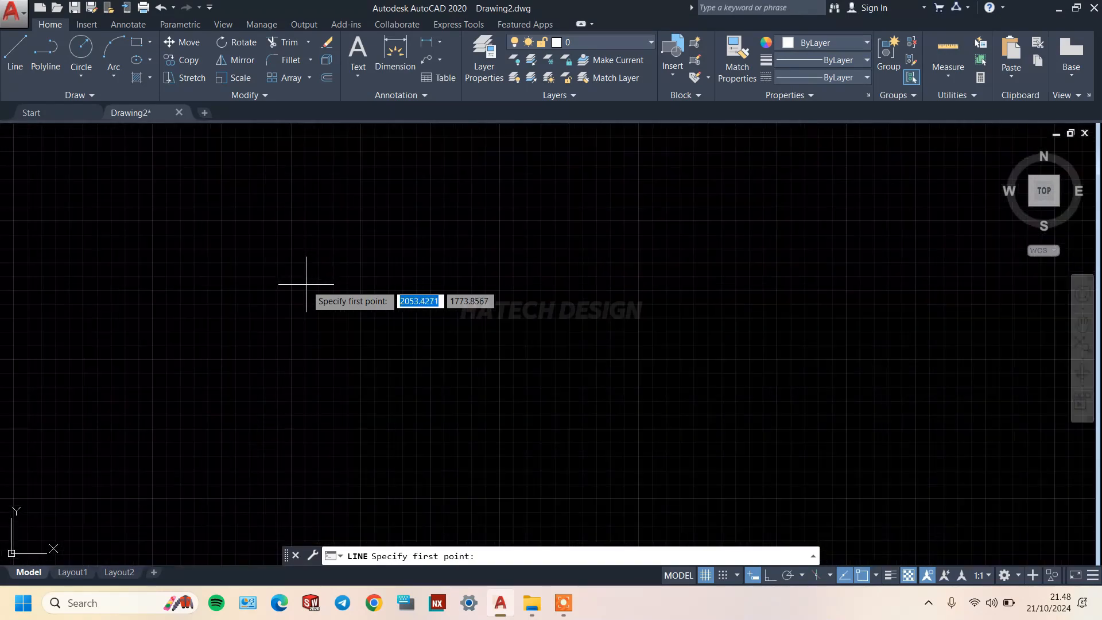
scroll(311, 249, up, 3)
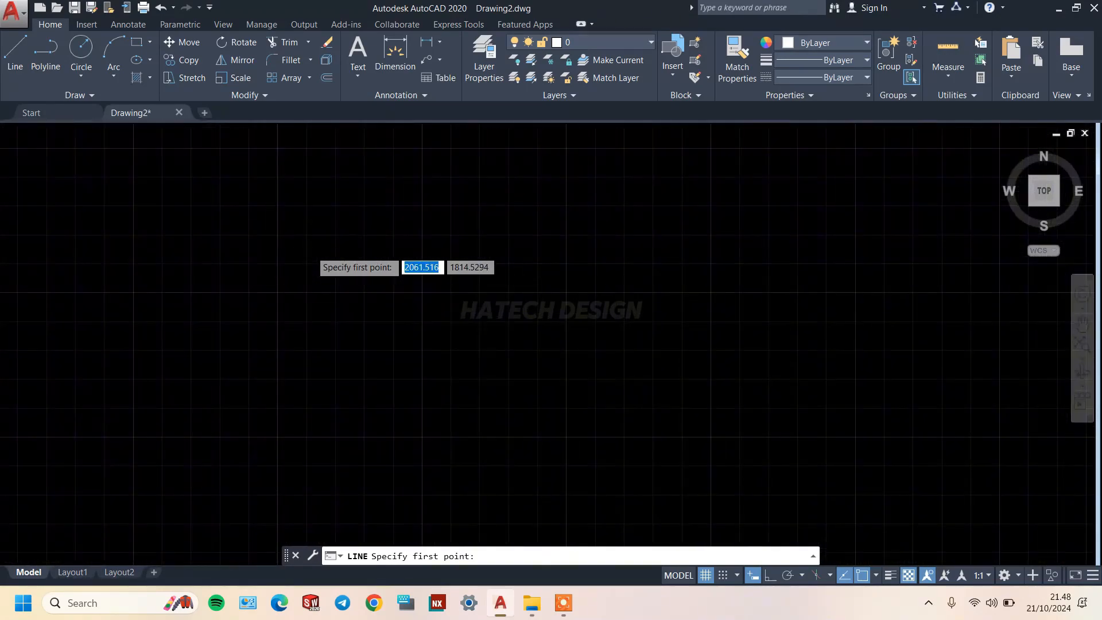
scroll(311, 249, up, 4)
scroll(311, 250, down, 10)
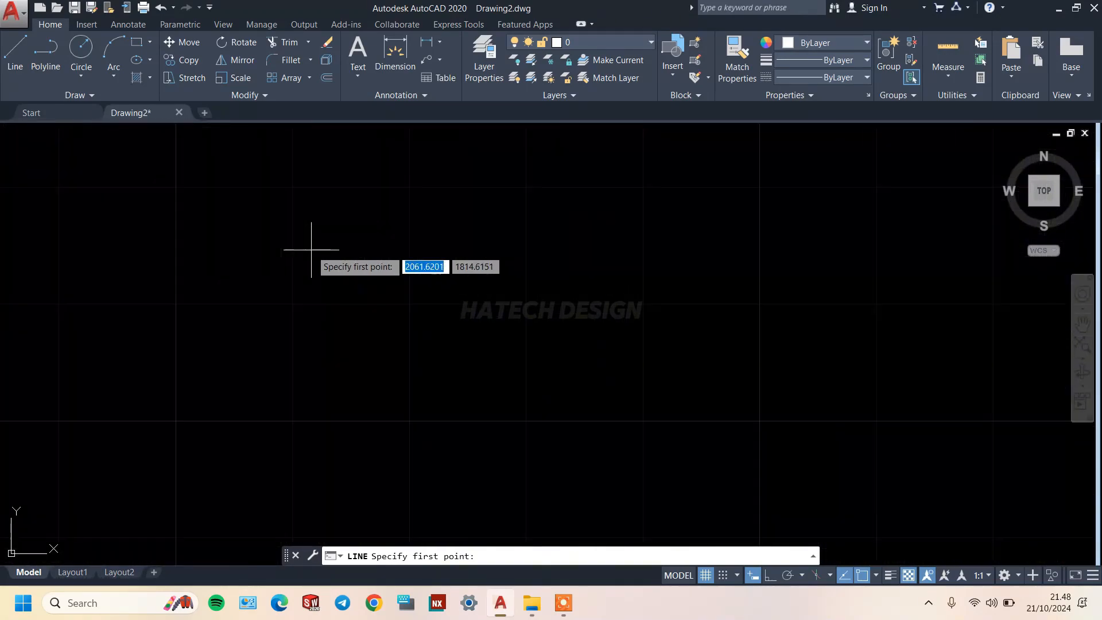
scroll(311, 249, down, 2)
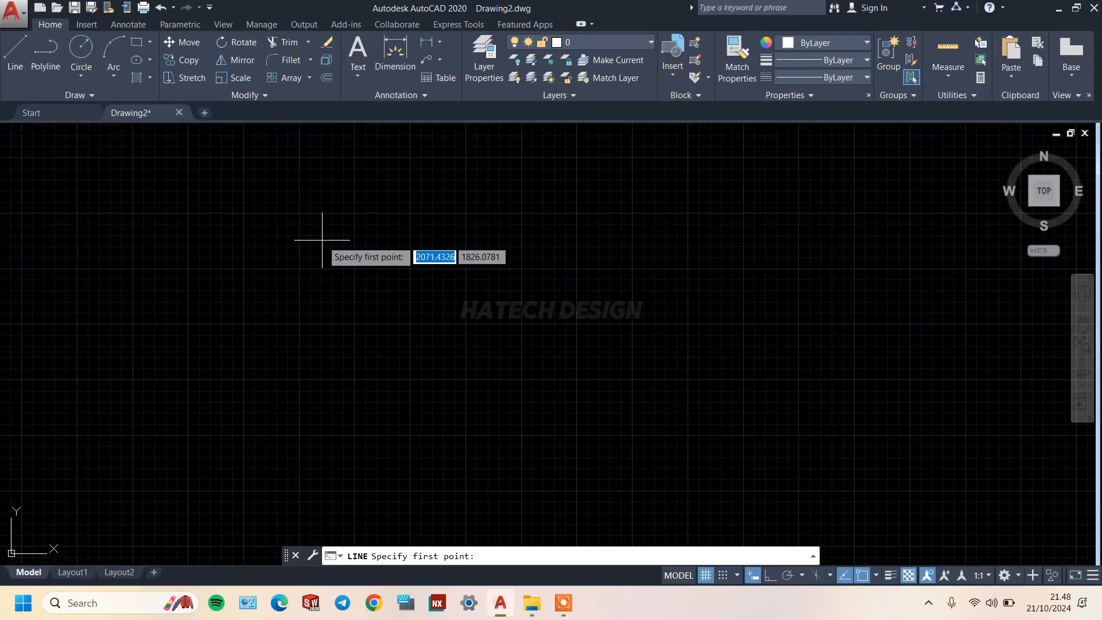
click(322, 241)
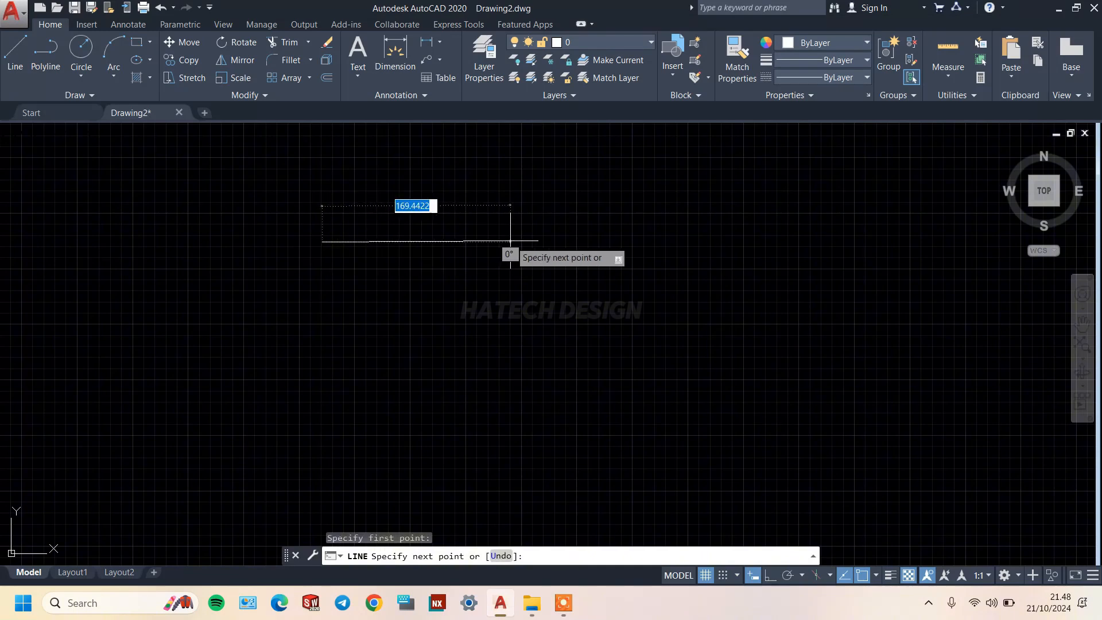
scroll(442, 238, up, 2)
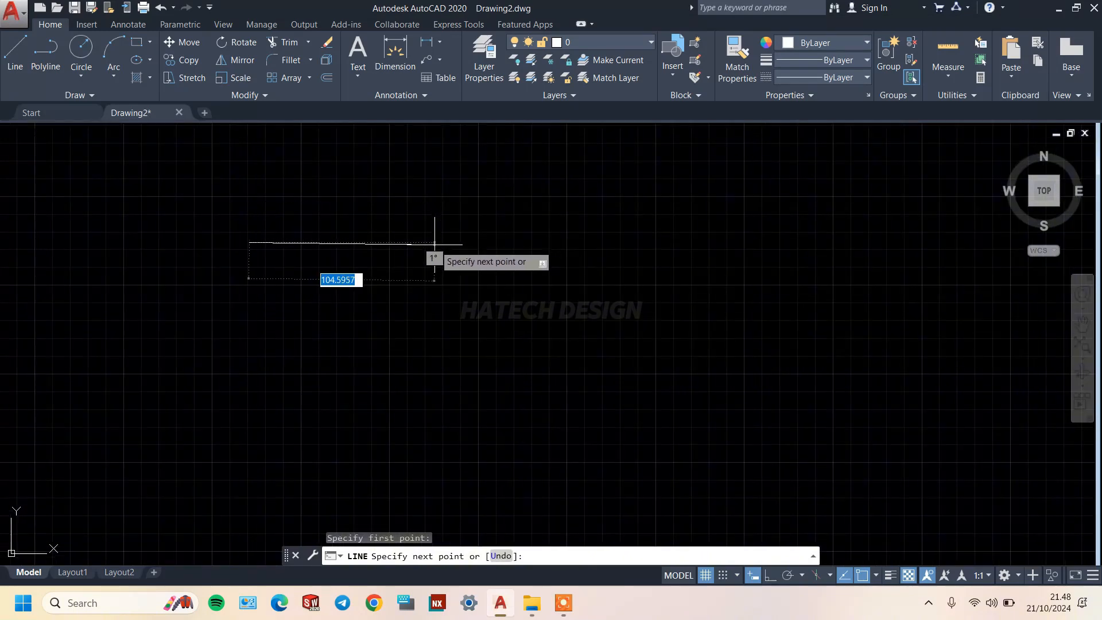
scroll(442, 242, up, 2)
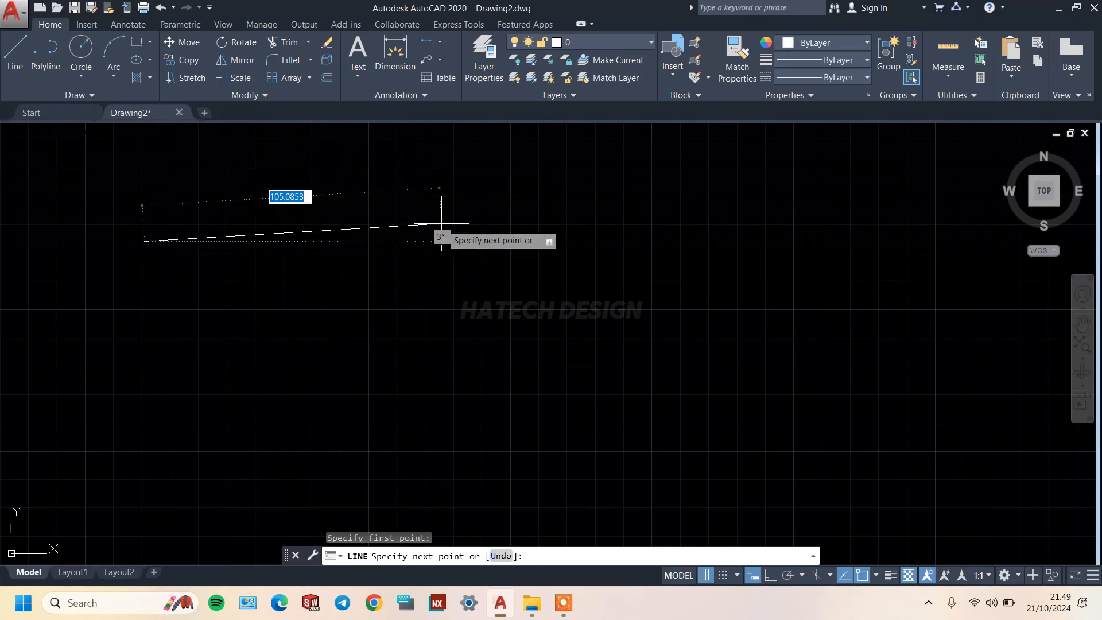
click(770, 575)
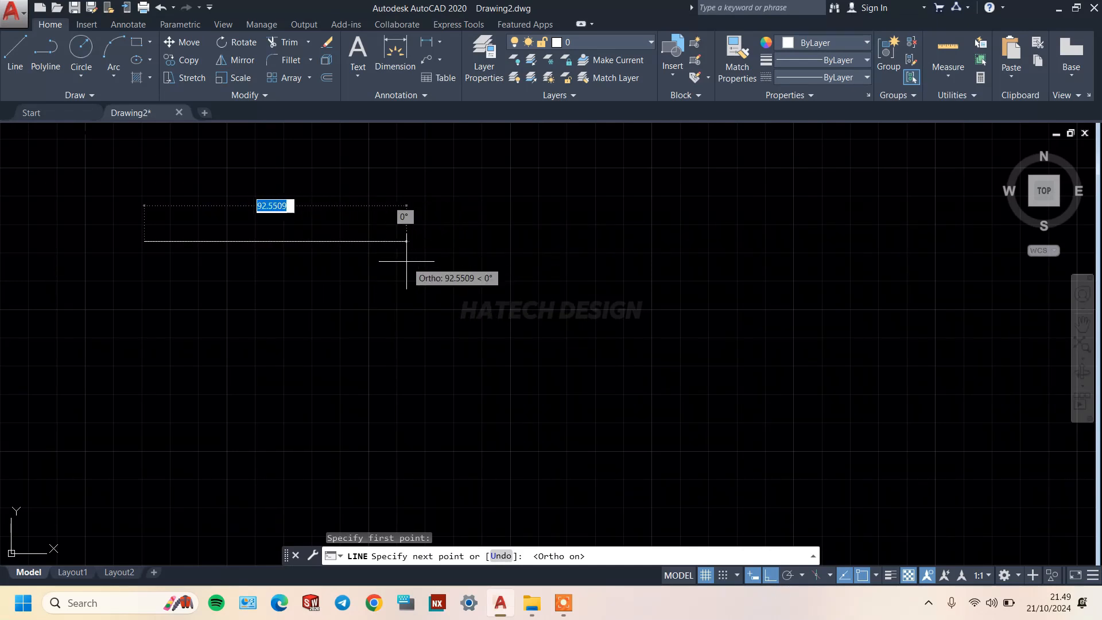
middle_drag(406, 259, 519, 288)
scroll(455, 277, up, 2)
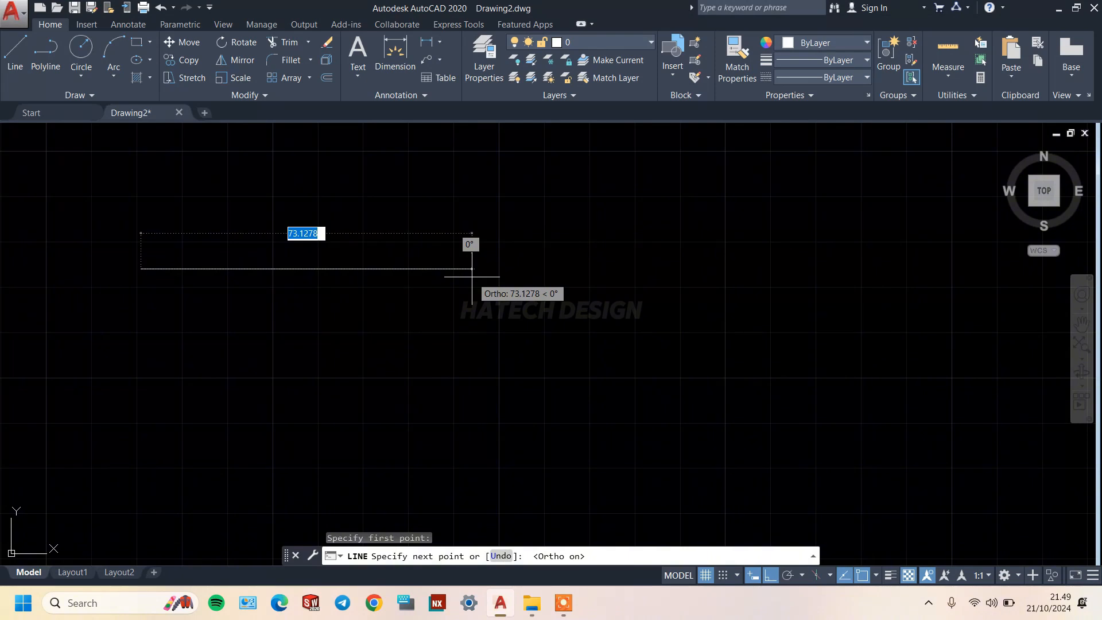
text(10)
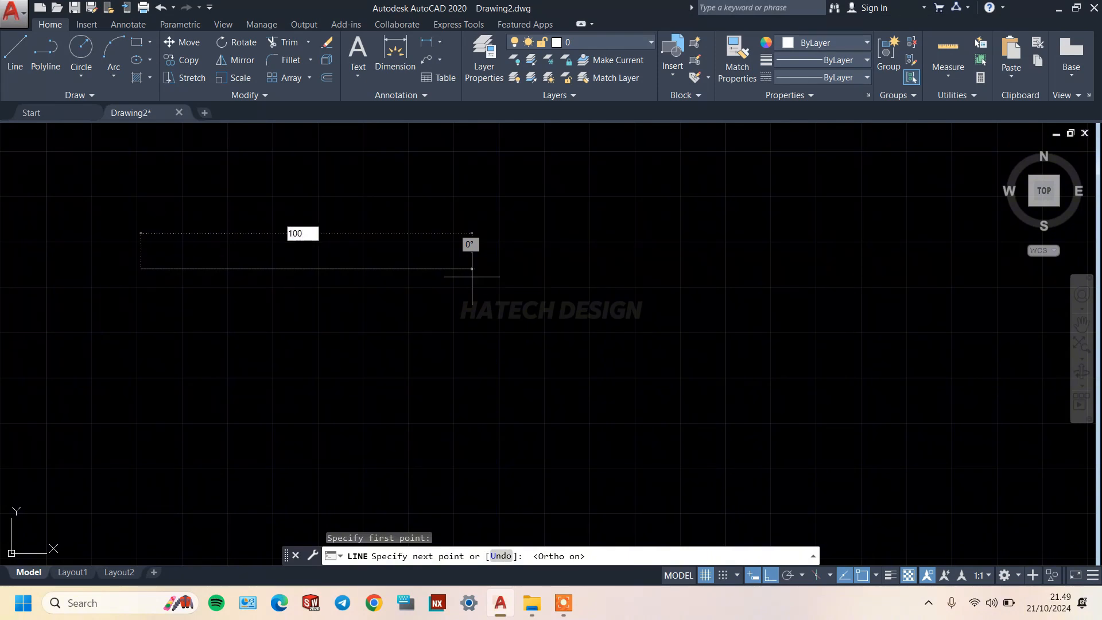
text(0)
key(Return)
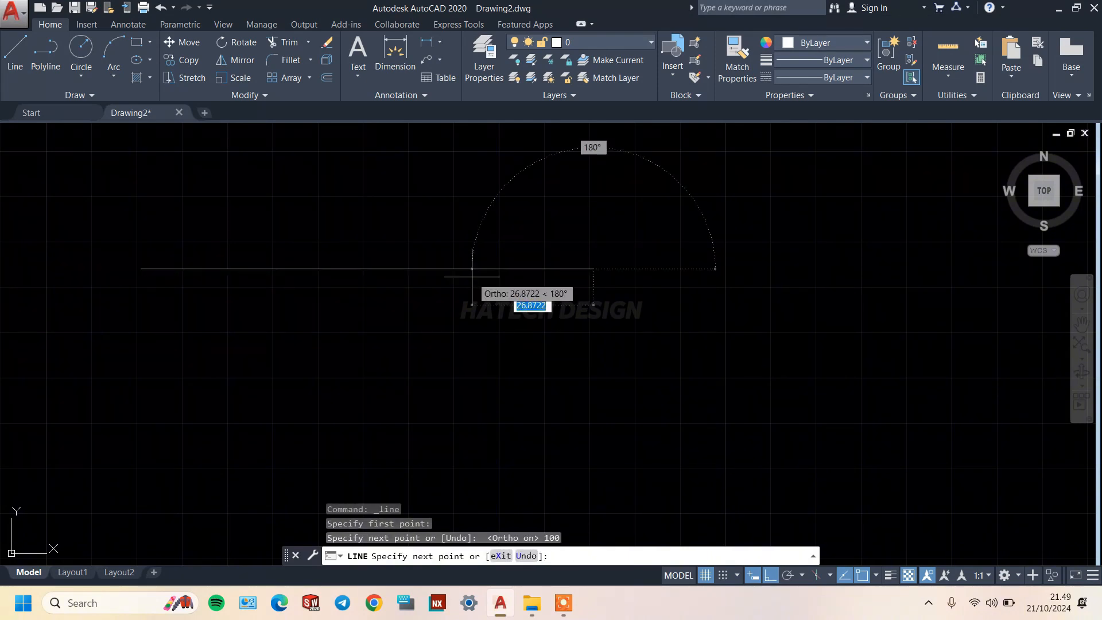
Continue the line with a 50-unit segment straight down and a 50-unit segment to the left
middle_drag(587, 377, 587, 330)
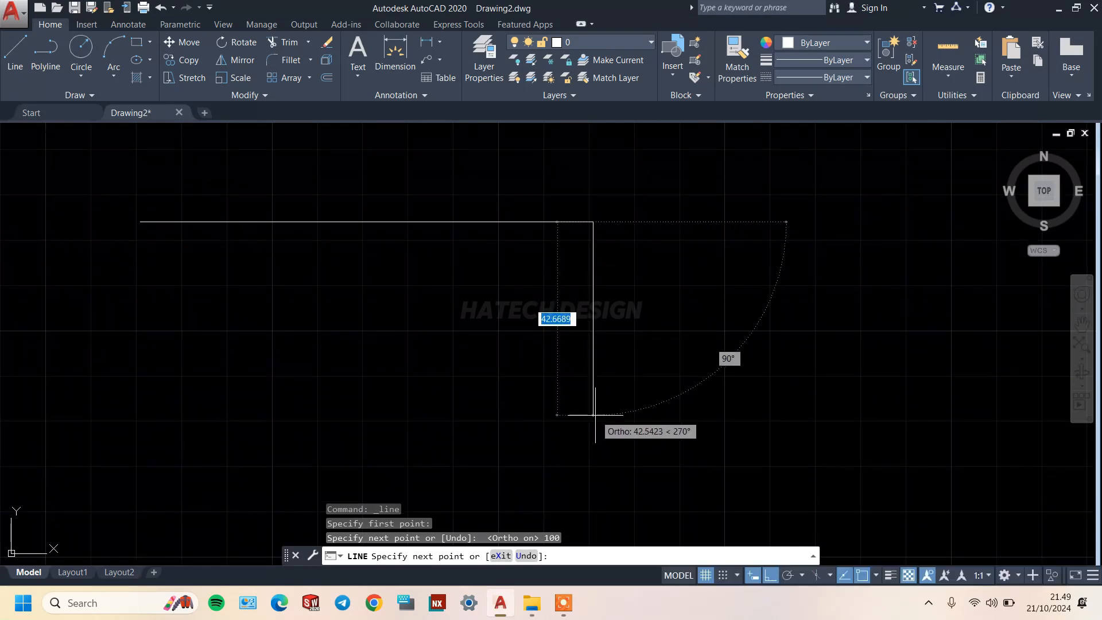
text(5)
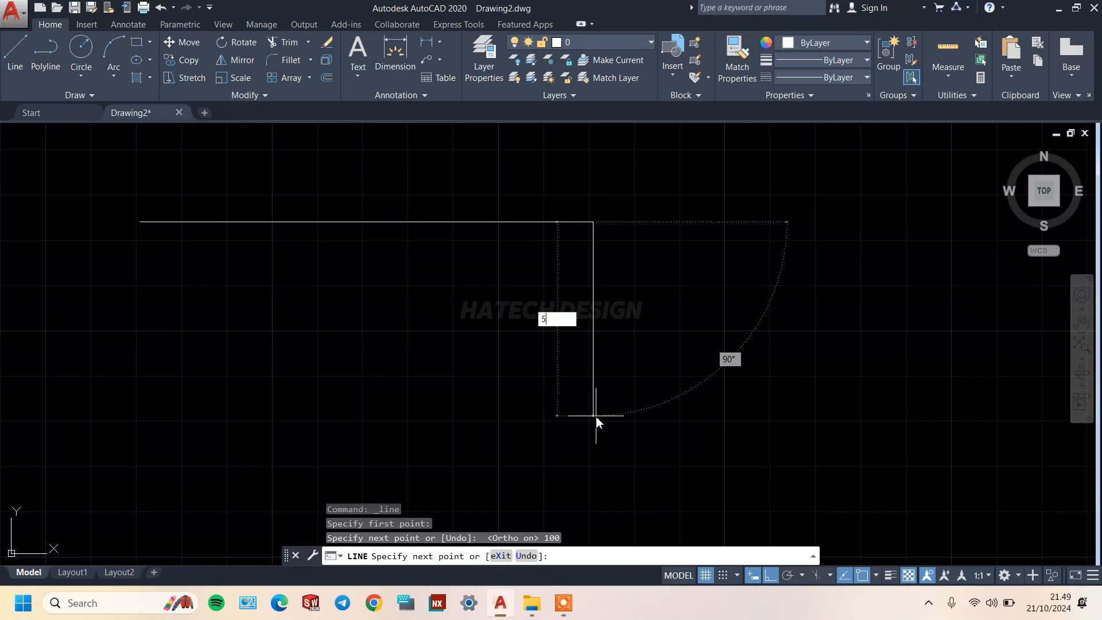
key(Return)
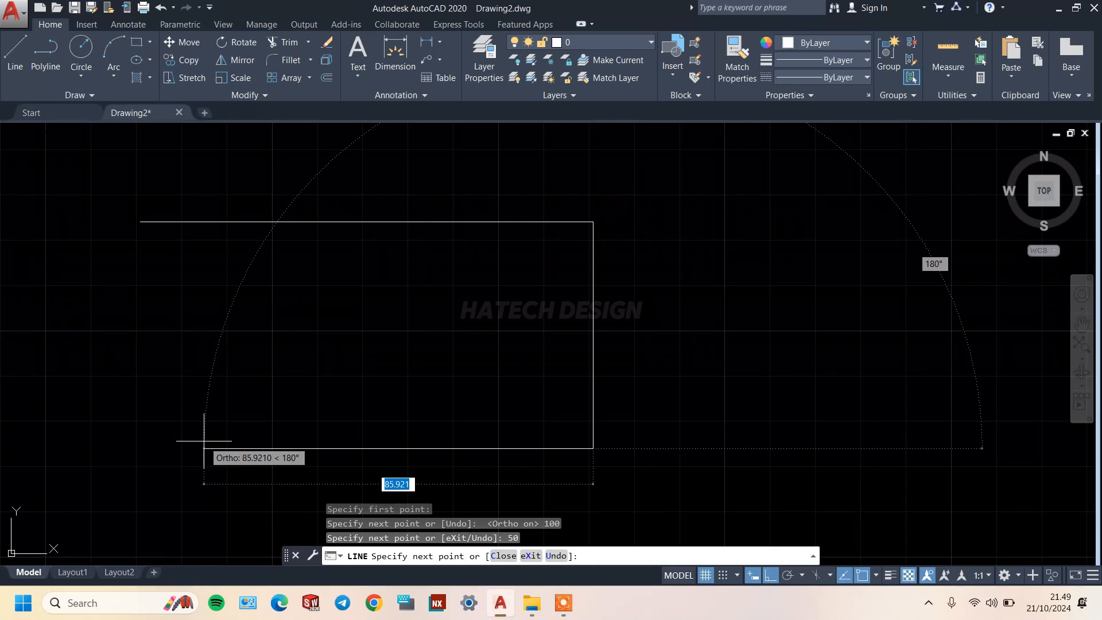
text(50)
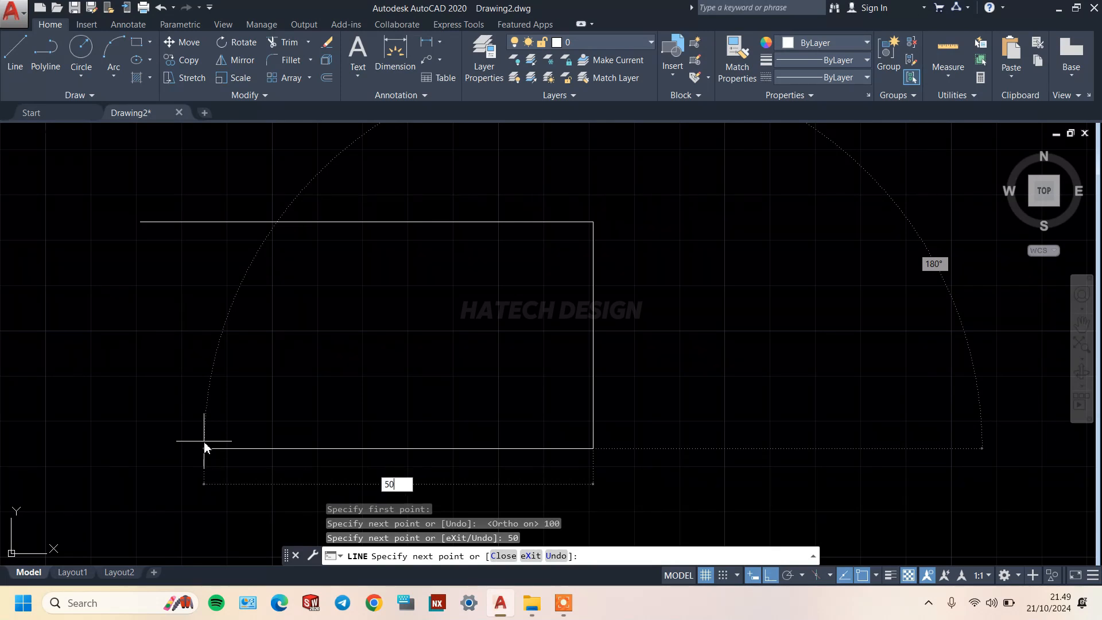
key(Return)
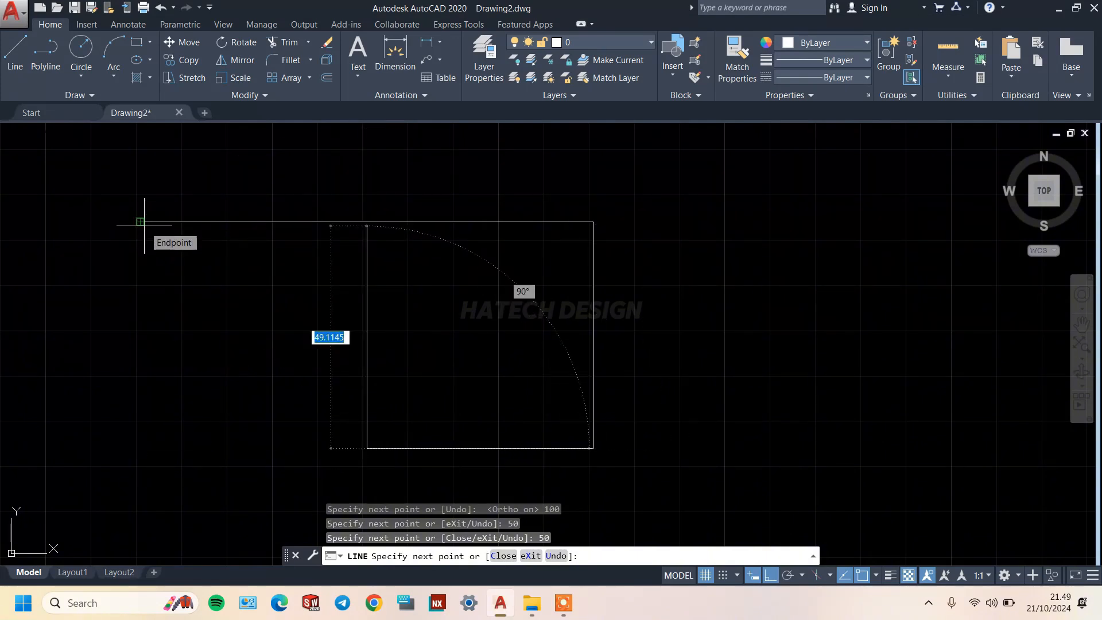
Close the outline with a slanted segment snapped to the starting endpoint of the top edge, and end the line
scroll(144, 225, up, 2)
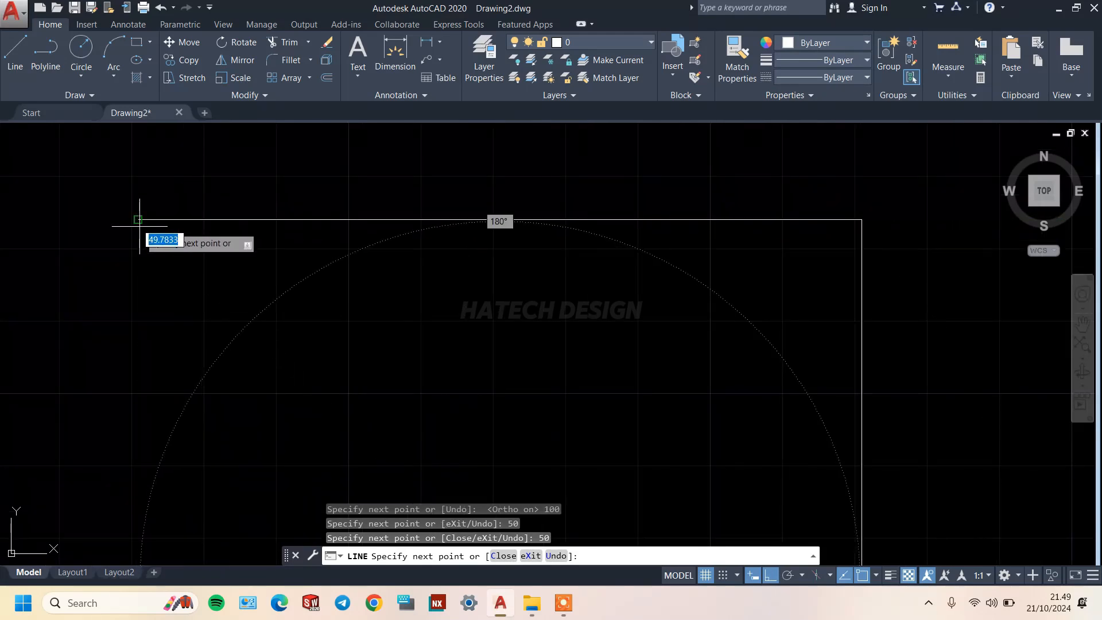
scroll(138, 220, up, 2)
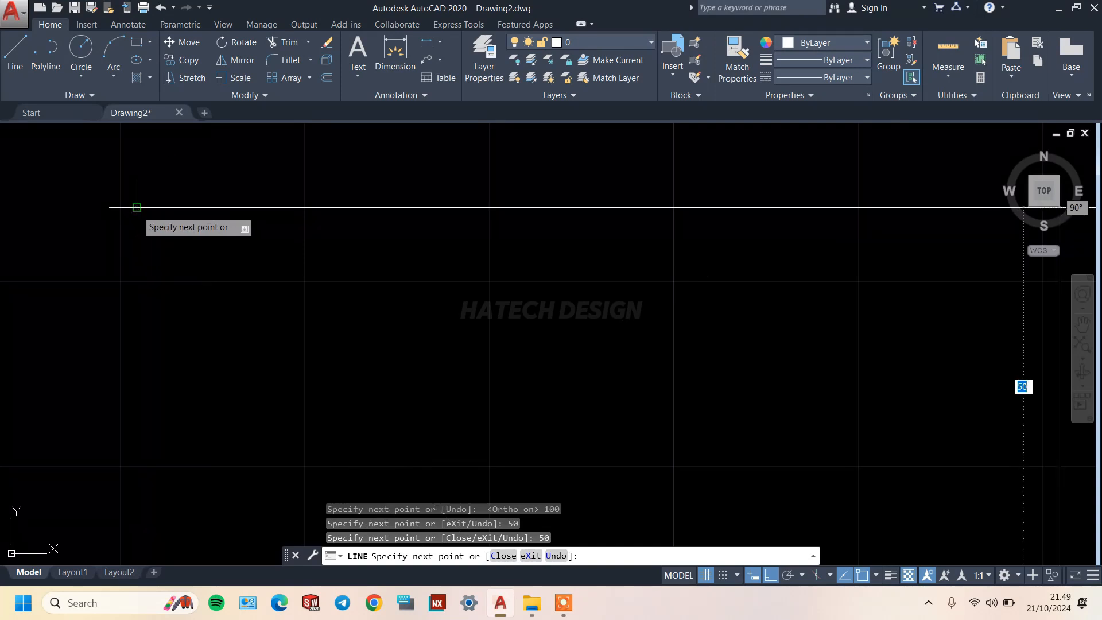
scroll(137, 209, down, 1)
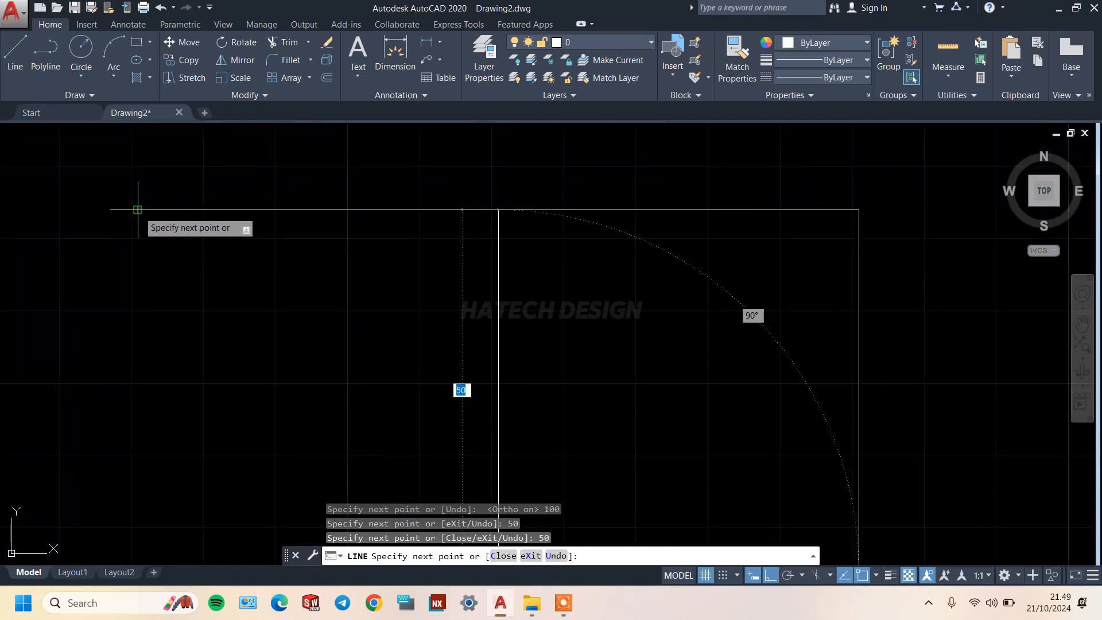
scroll(138, 210, down, 2)
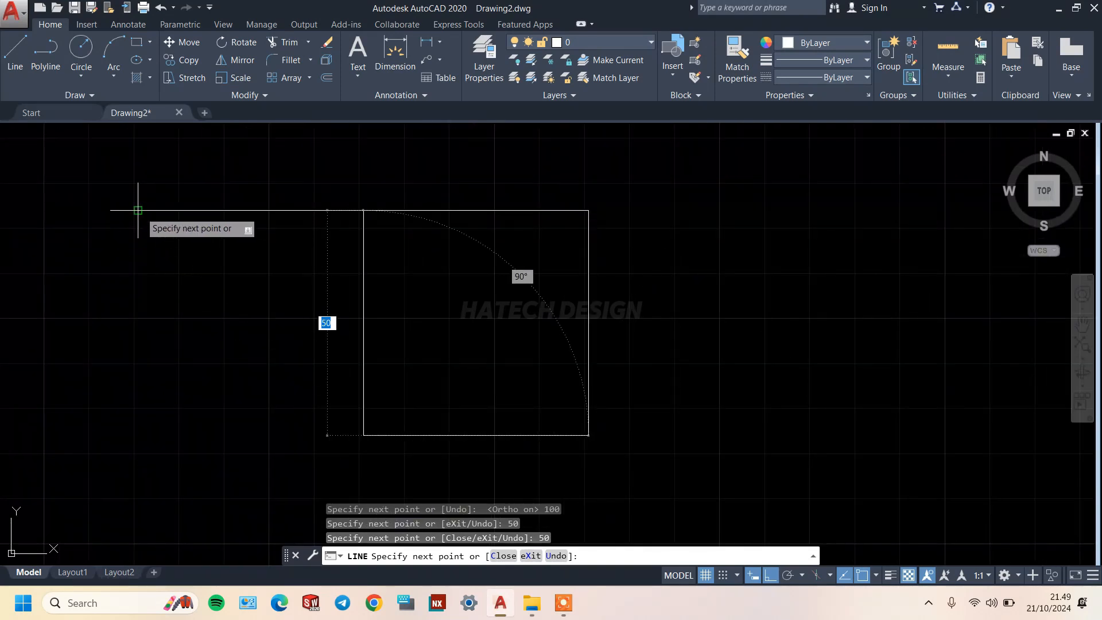
scroll(138, 210, up, 2)
scroll(138, 212, down, 2)
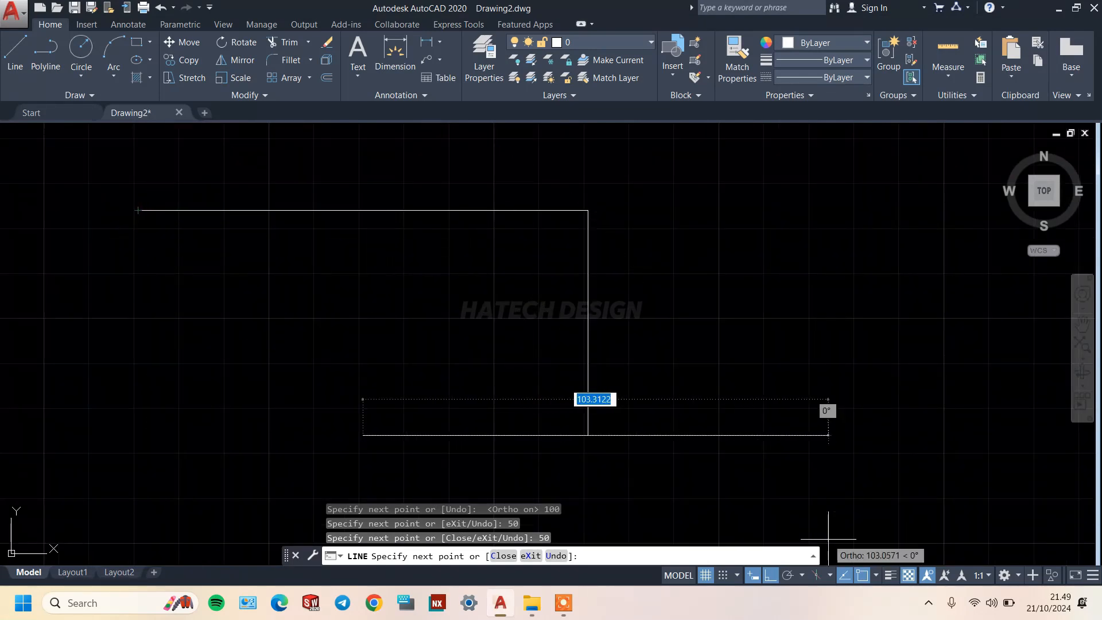
click(876, 577)
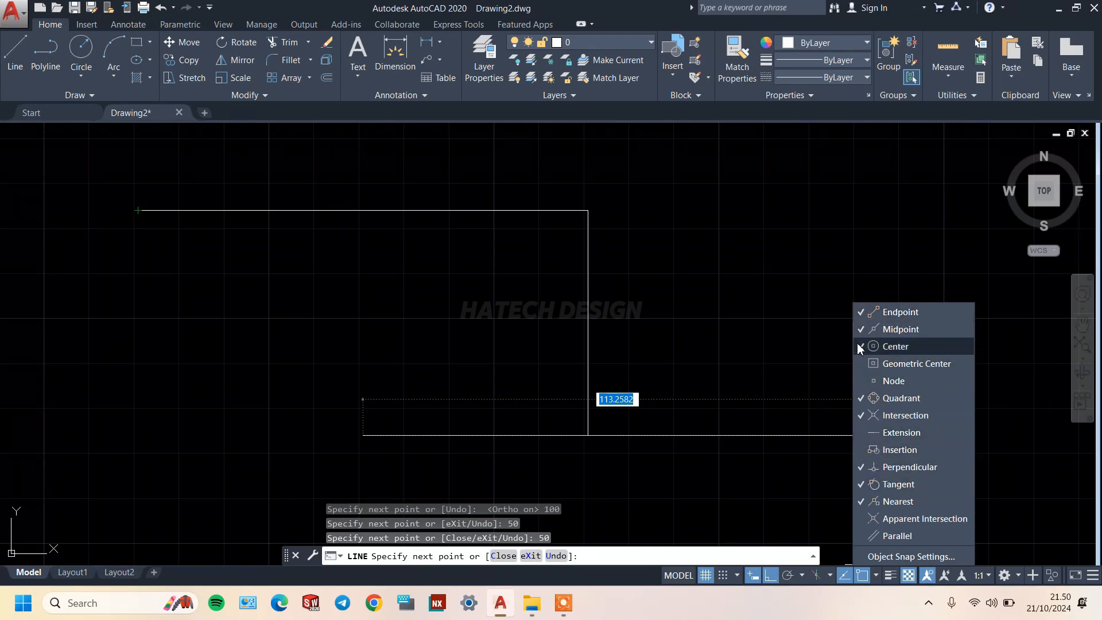
click(370, 324)
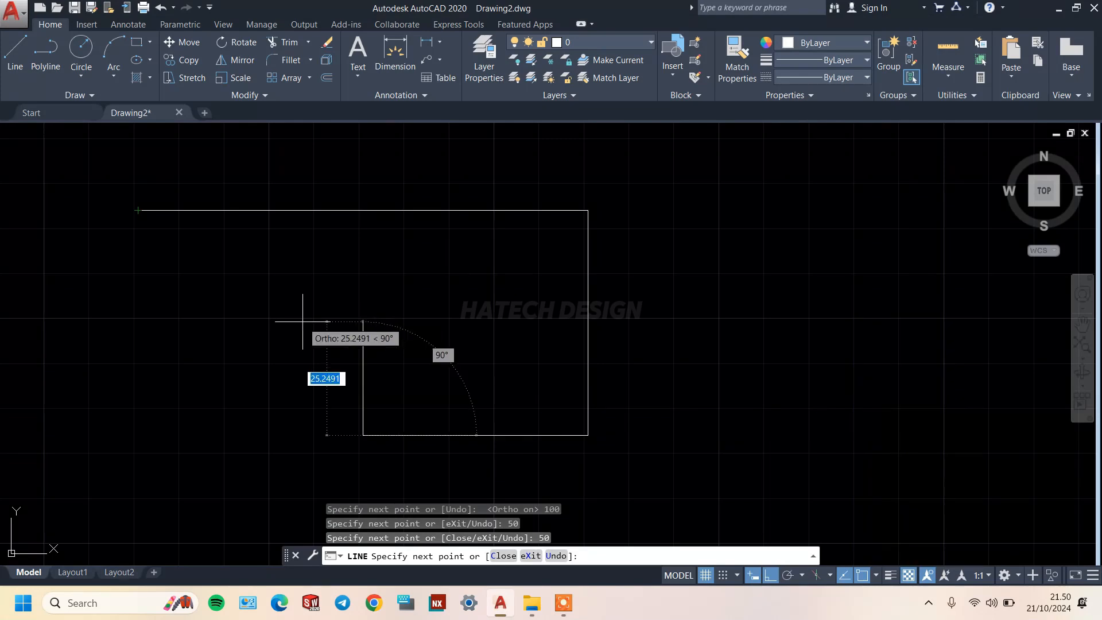
click(140, 212)
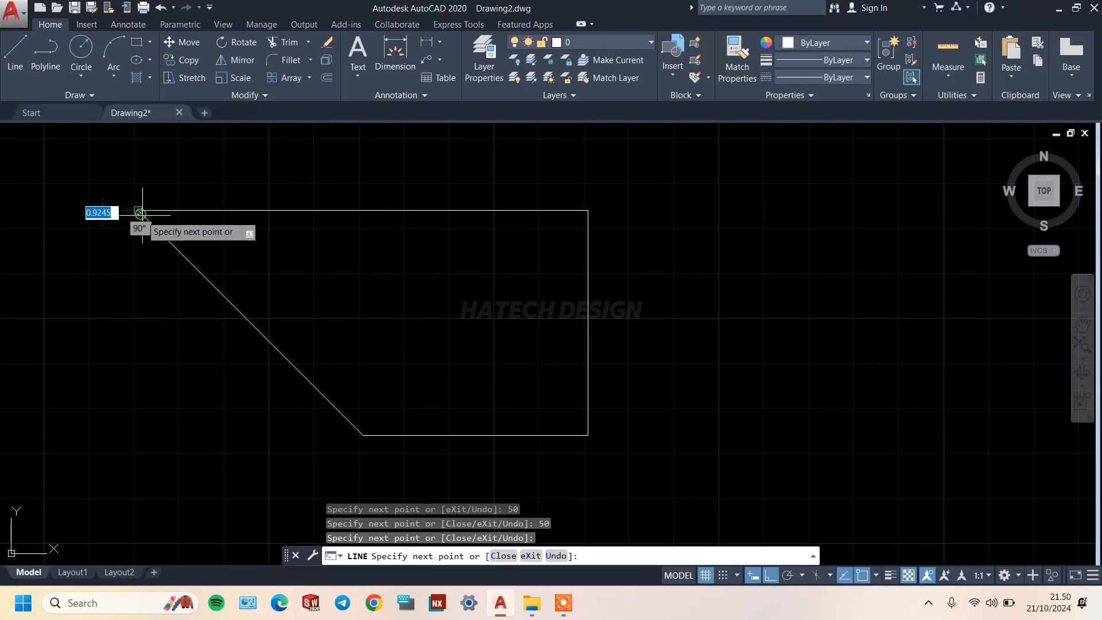
right_click(185, 183)
click(229, 192)
scroll(395, 314, down, 2)
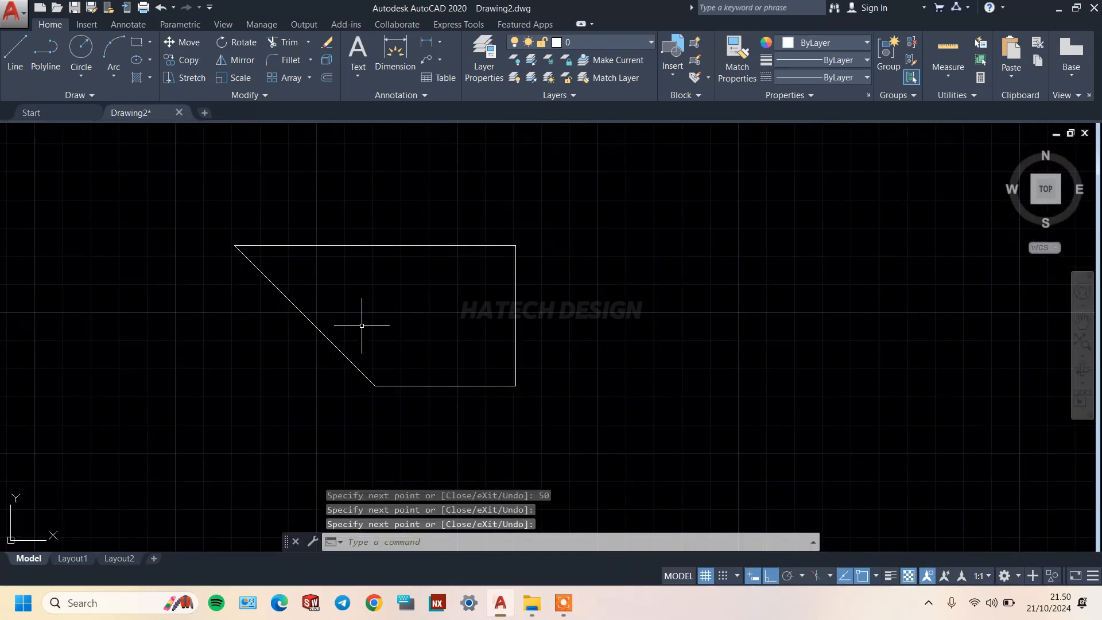
Draw a vertical line from the midpoint of the outline's bottom edge up to the top edge
scroll(364, 320, up, 2)
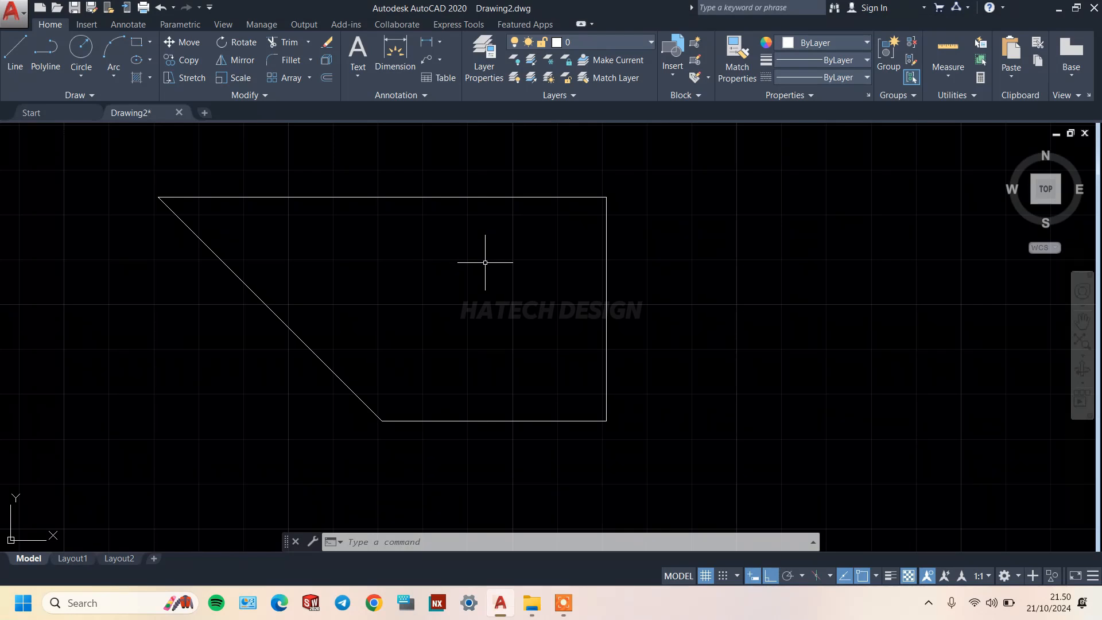
text(l)
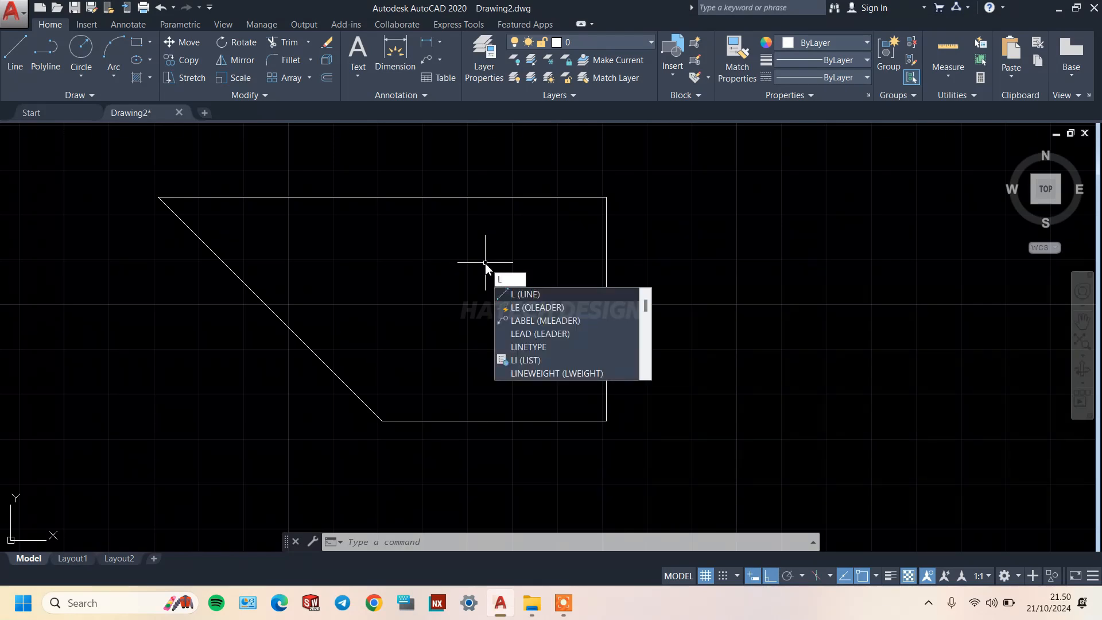
key(Return)
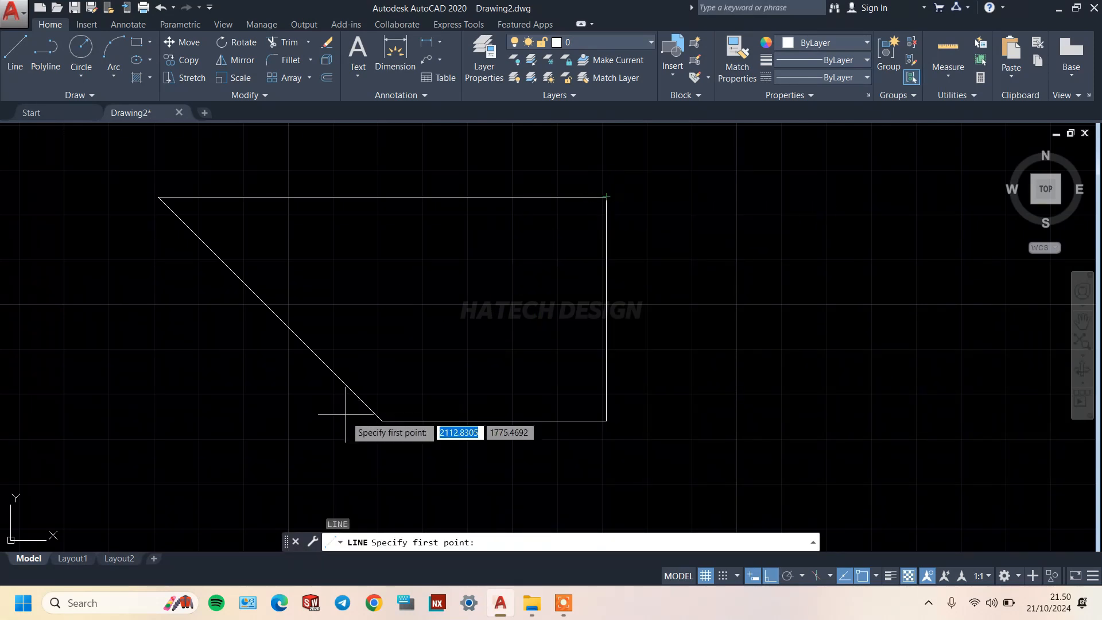
click(494, 420)
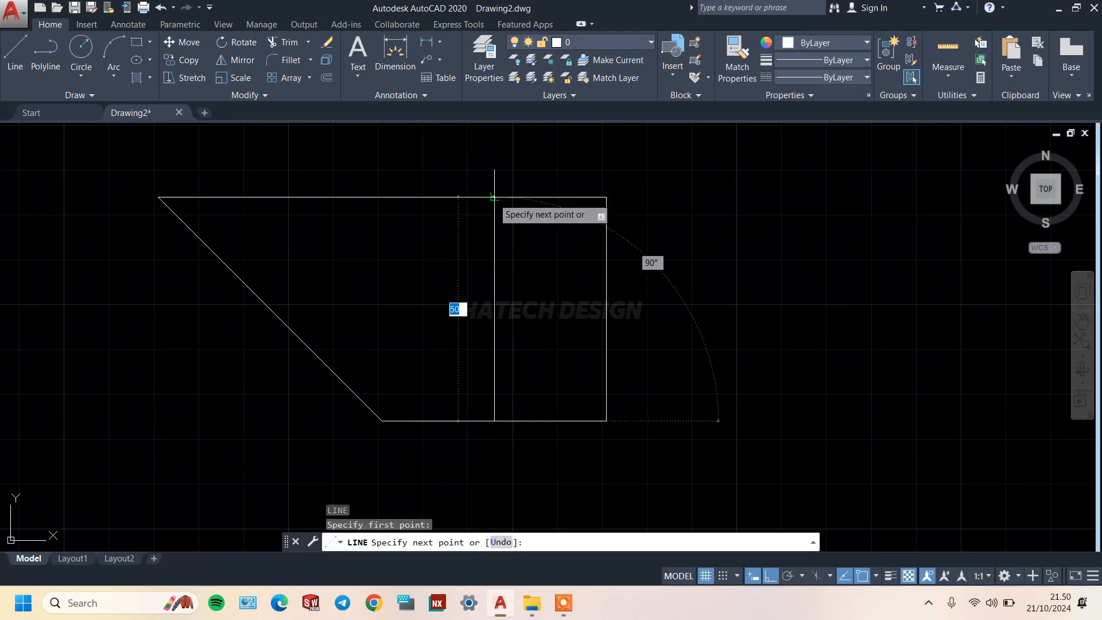
click(493, 197)
right_click(512, 170)
click(543, 190)
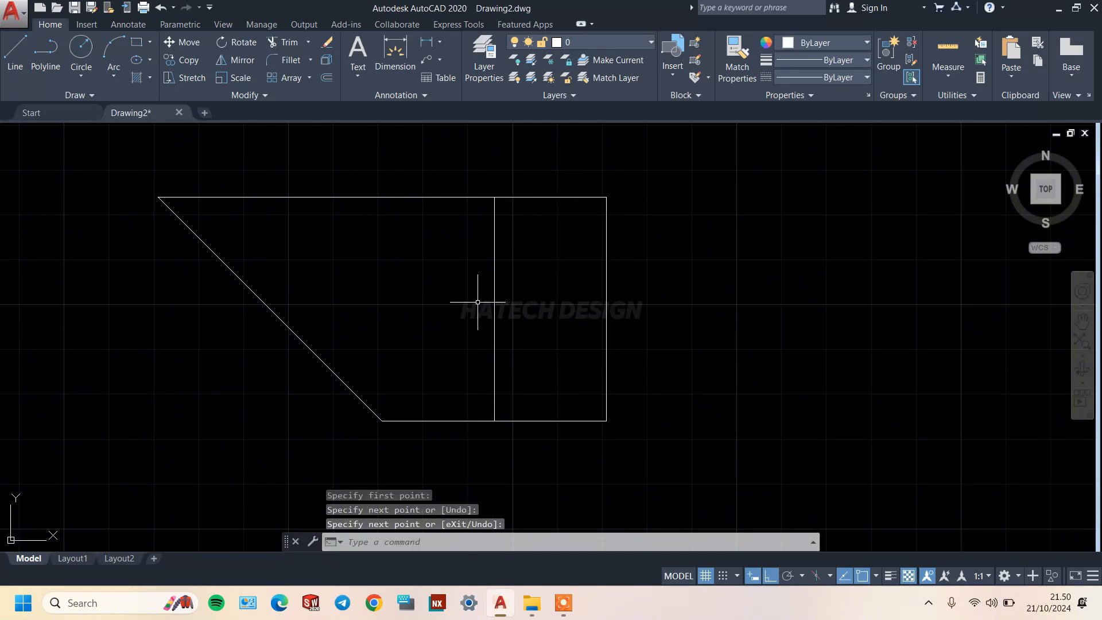
Start a polyline to the right of the outline, level with its bottom edge, and draw a 50-unit segment straight up
click(44, 61)
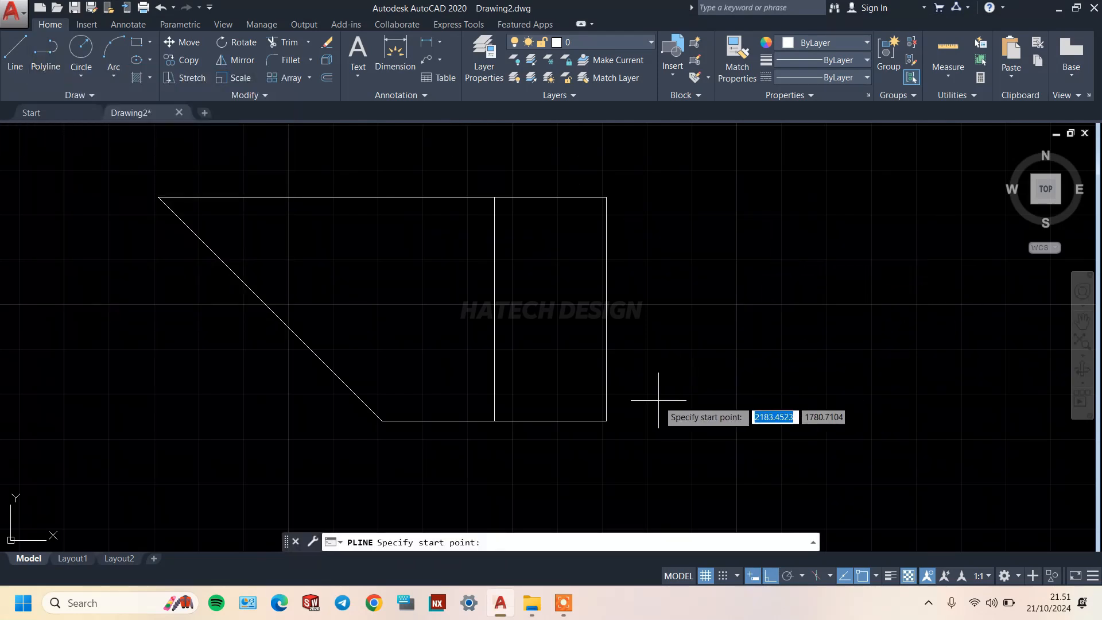
click(52, 61)
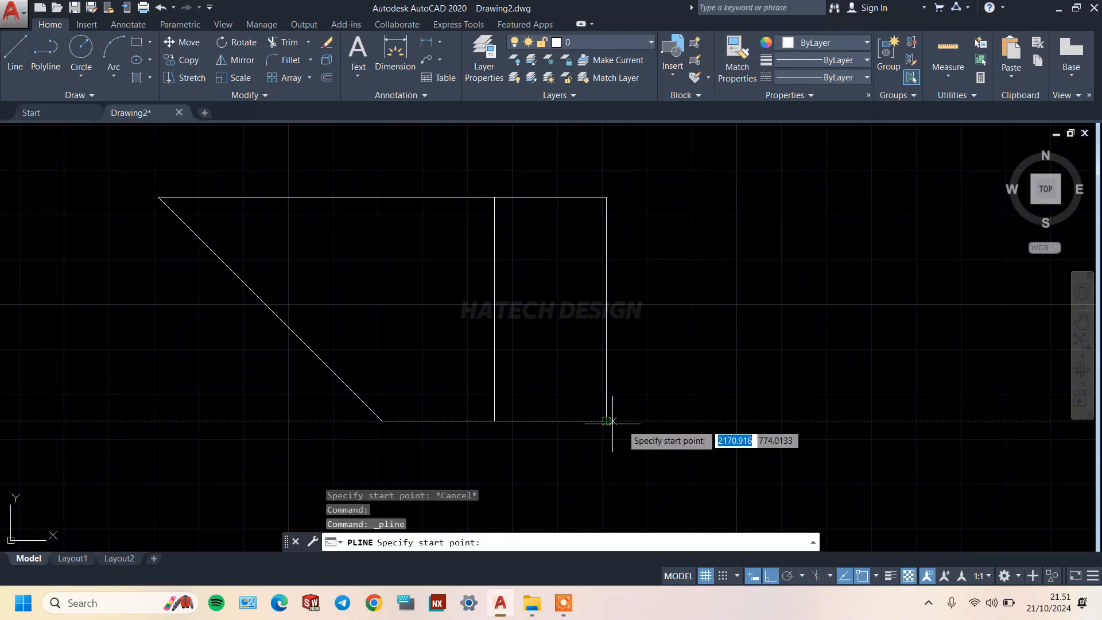
click(678, 420)
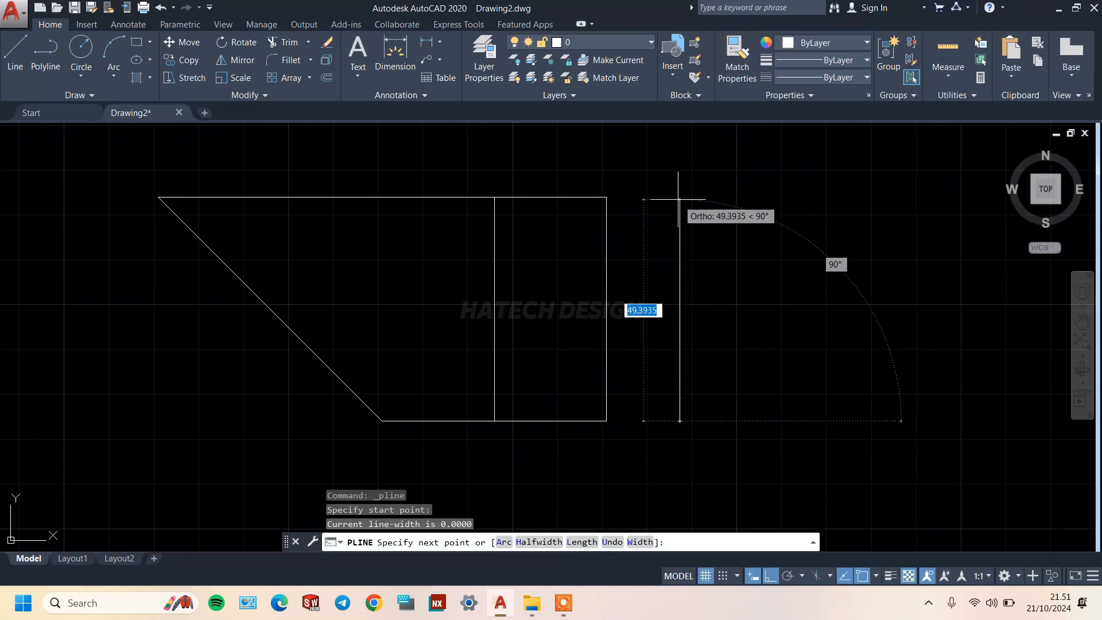
text(50)
key(Return)
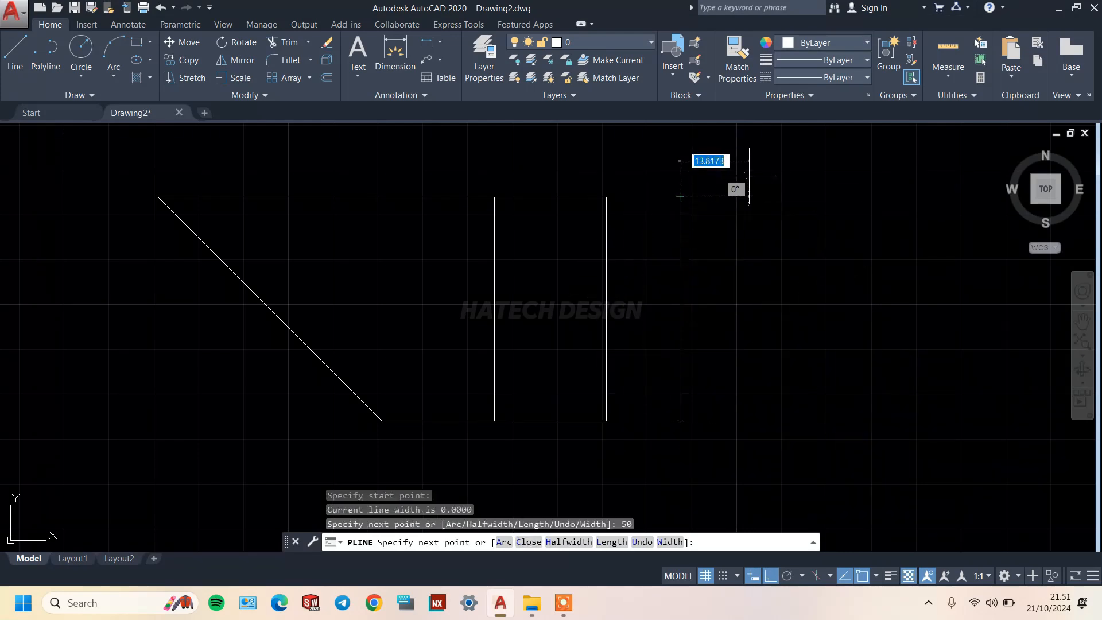
Continue the polyline with a 100-unit horizontal segment to the right and end it
scroll(841, 188, down, 2)
scroll(895, 188, up, 2)
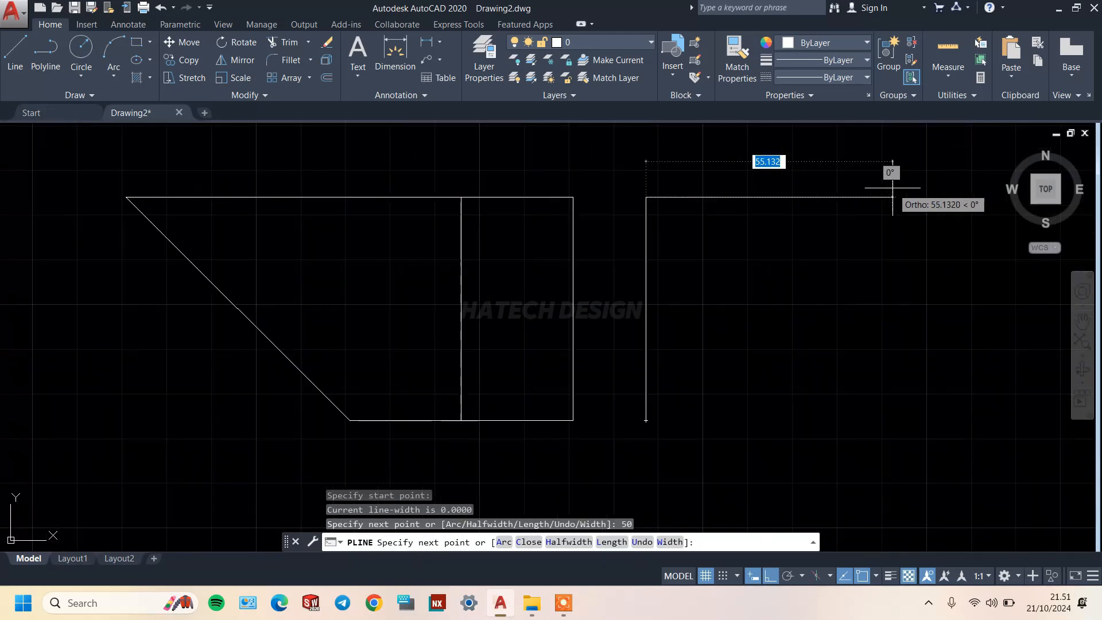
scroll(904, 190, down, 2)
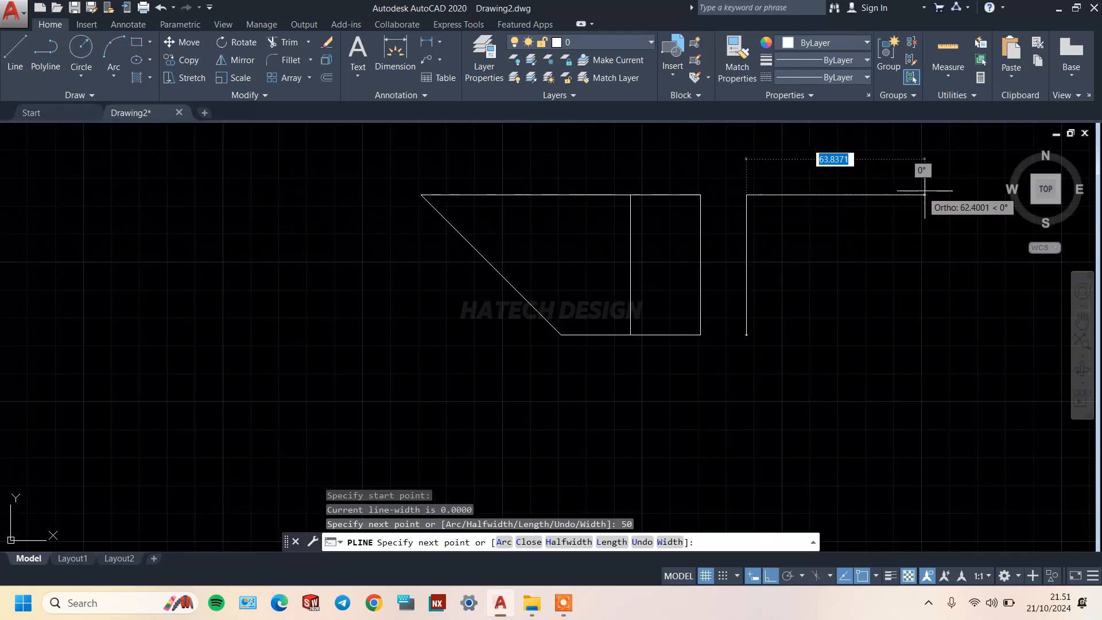
scroll(921, 189, up, 4)
scroll(925, 191, down, 2)
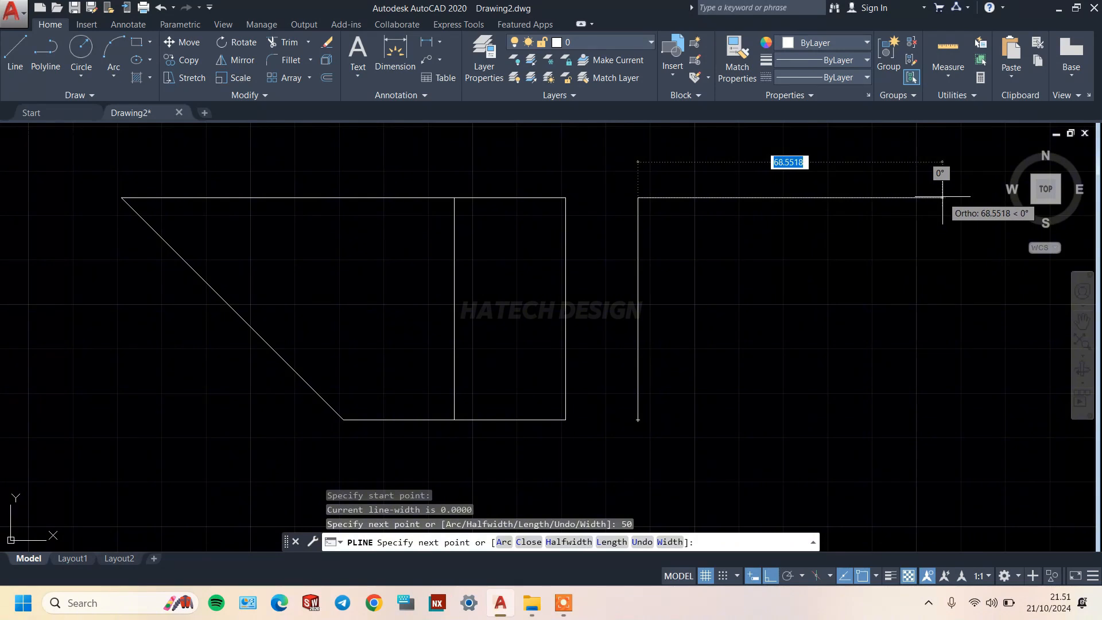
text(100)
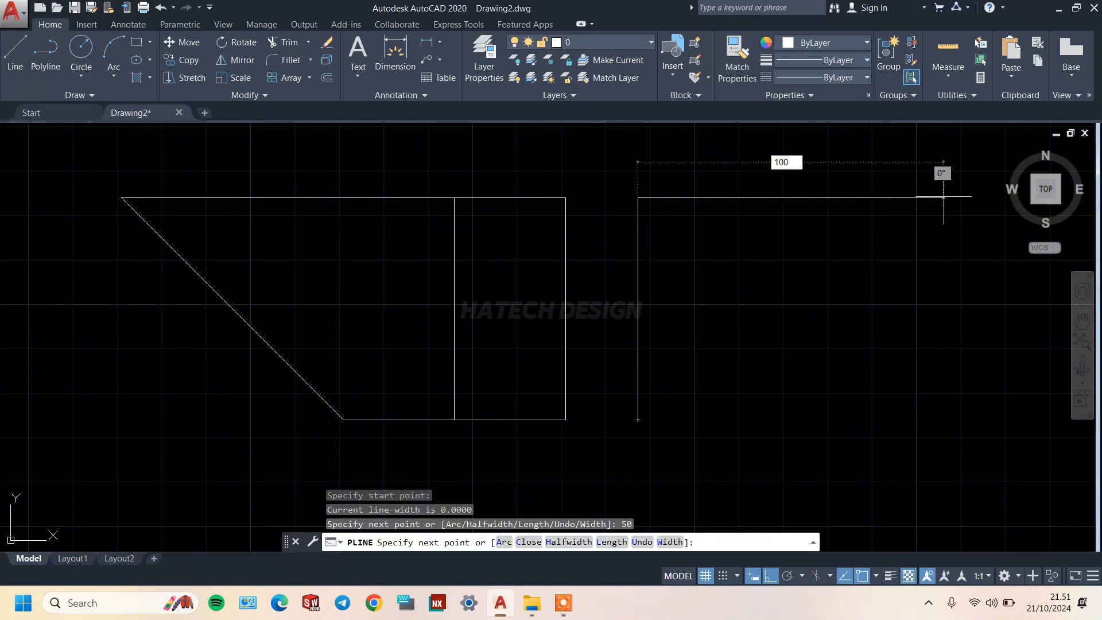
key(Return)
scroll(946, 233, down, 4)
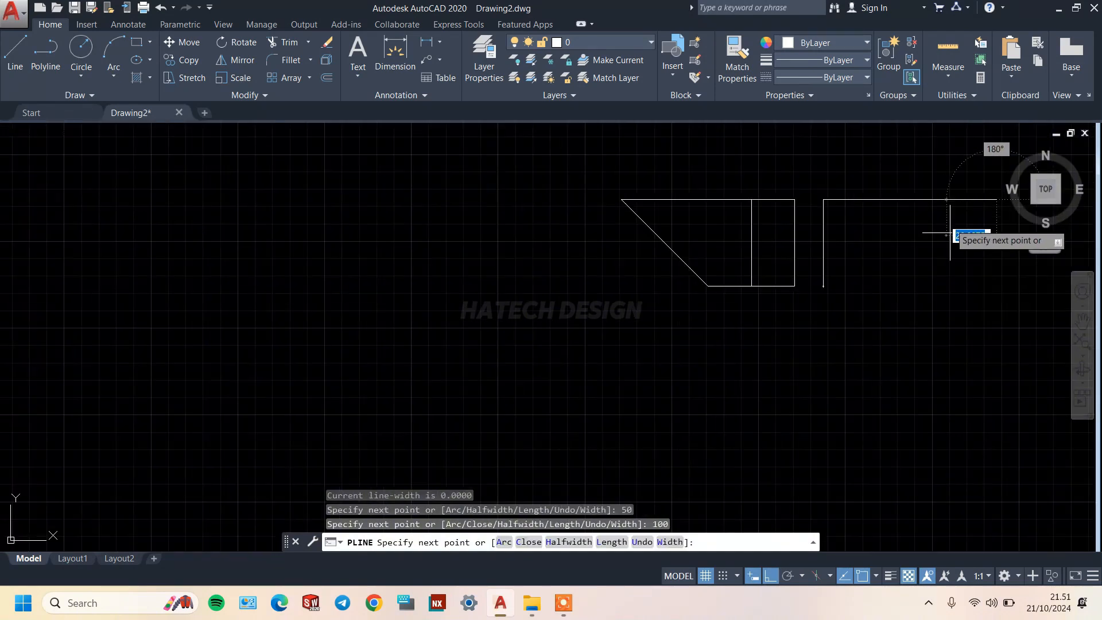
right_click(960, 276)
click(986, 278)
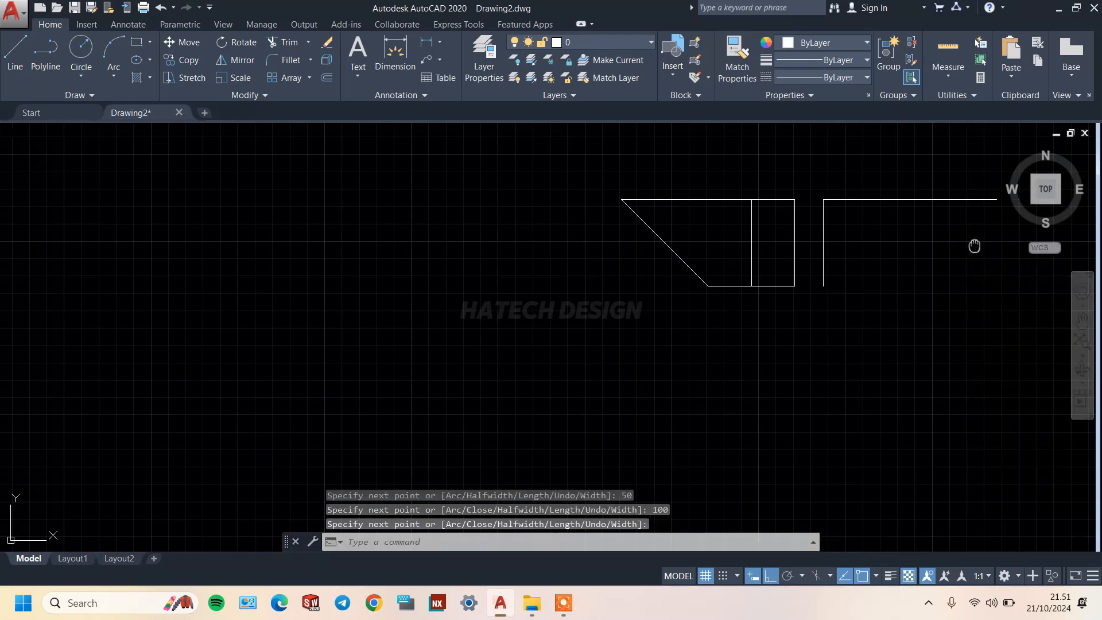
Start another polyline at the lower end of the new vertical segment and draw a 50-unit segment to the right
middle_drag(974, 245, 725, 369)
scroll(725, 369, up, 2)
middle_drag(659, 405, 697, 325)
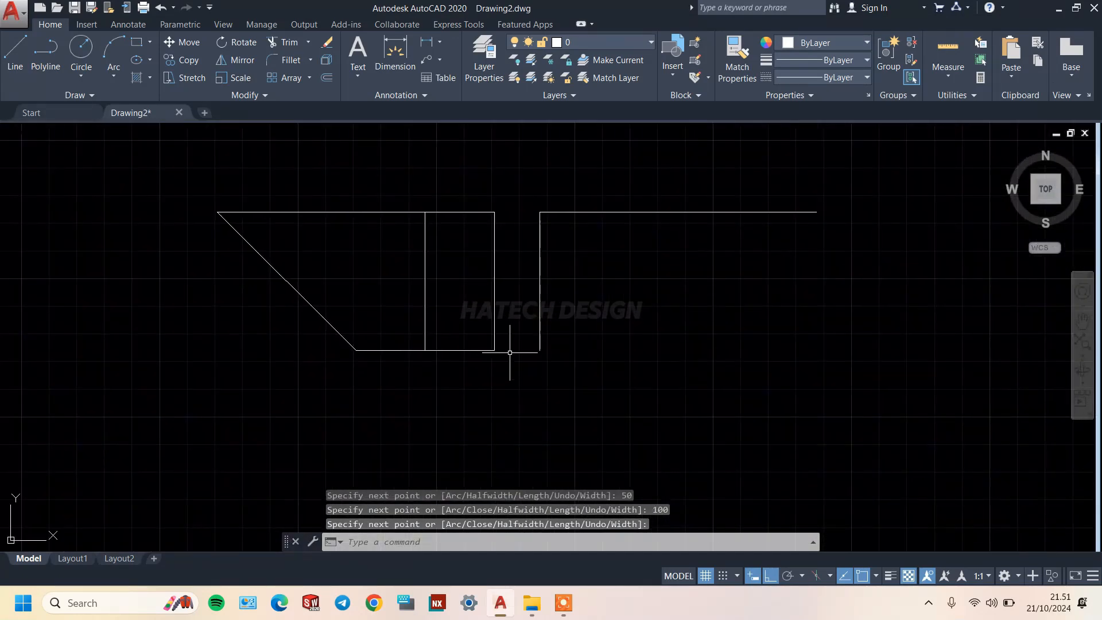
click(55, 69)
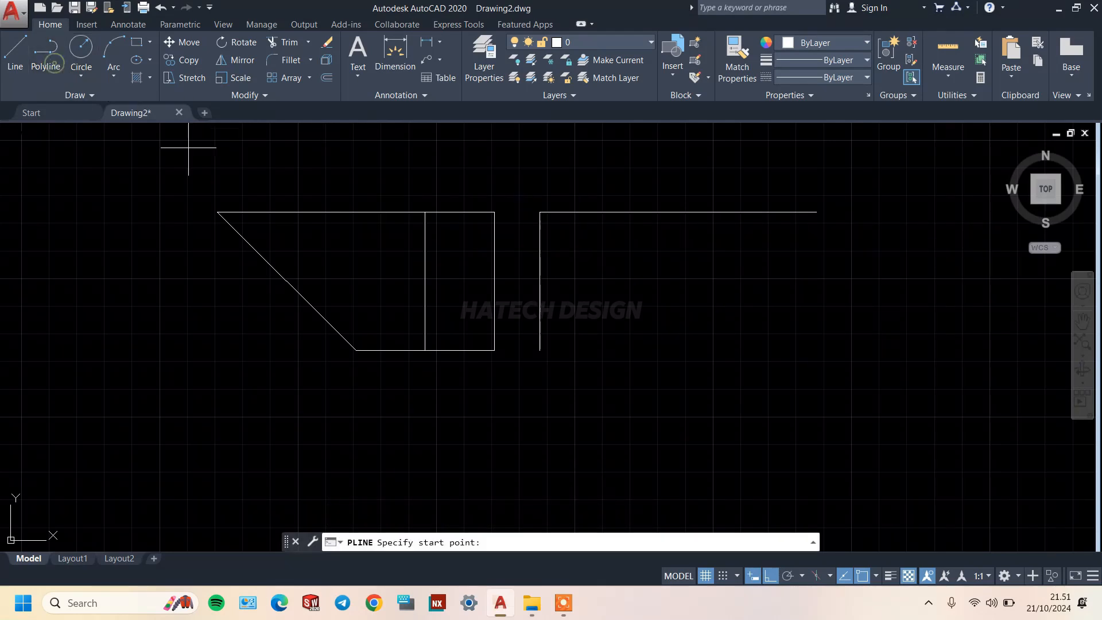
click(539, 351)
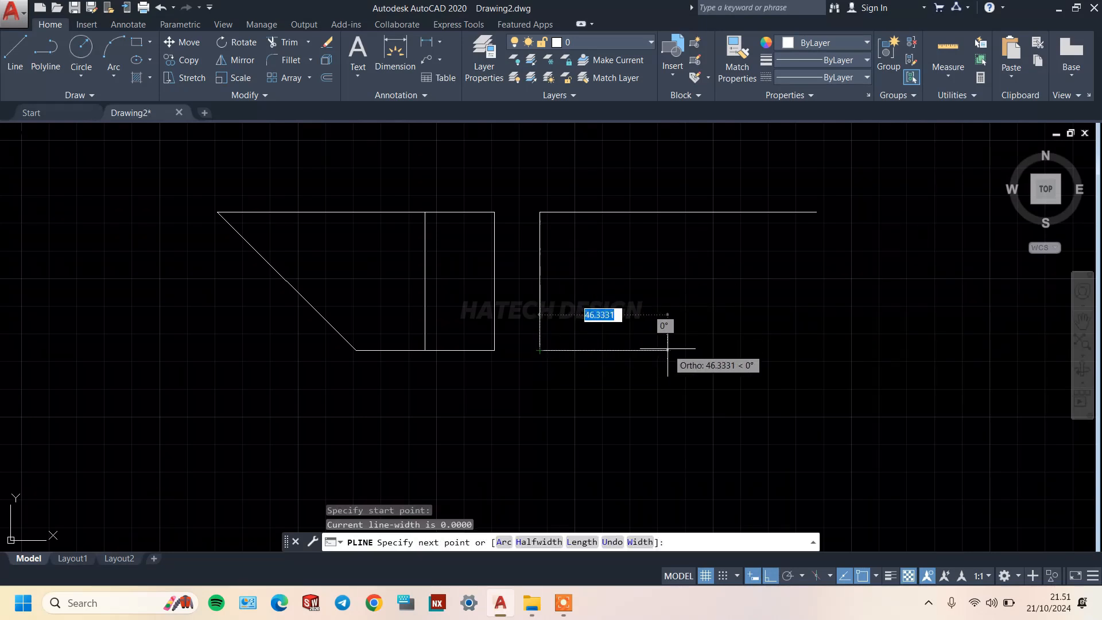
text(5)
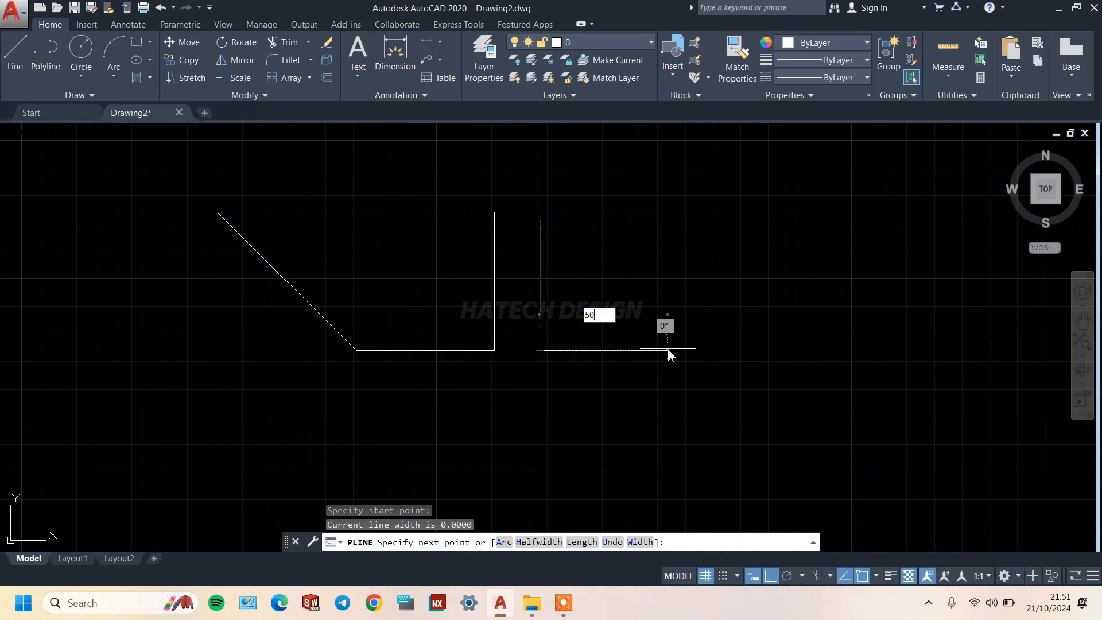
text(0)
key(Return)
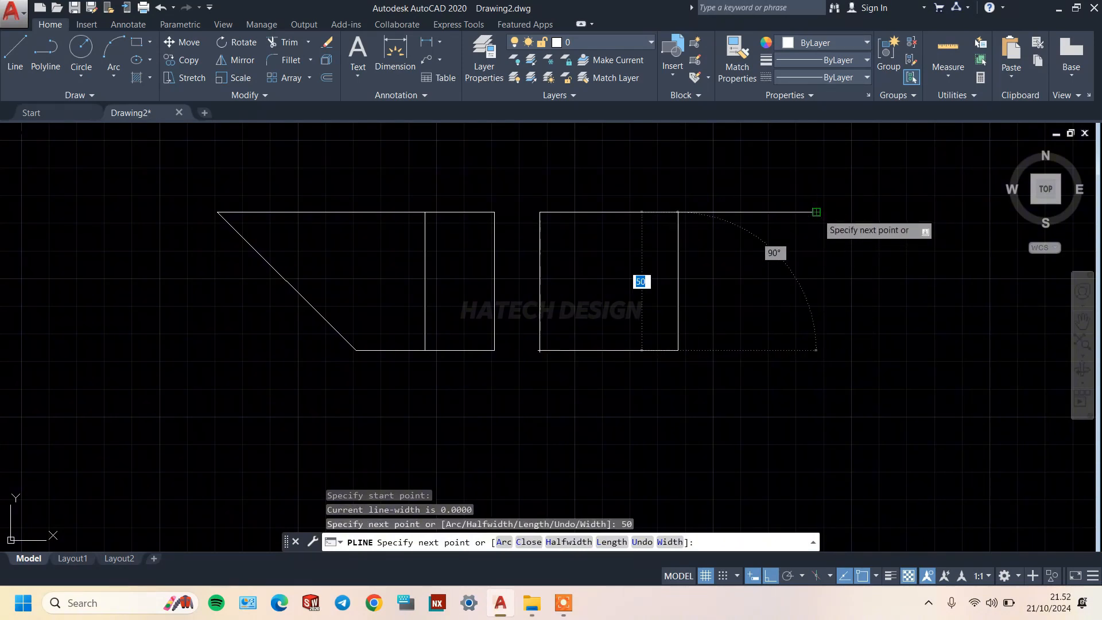
Close the second shape with a slanted segment snapped to the right endpoint of its top edge, and end the polyline
click(826, 212)
right_click(828, 214)
click(863, 222)
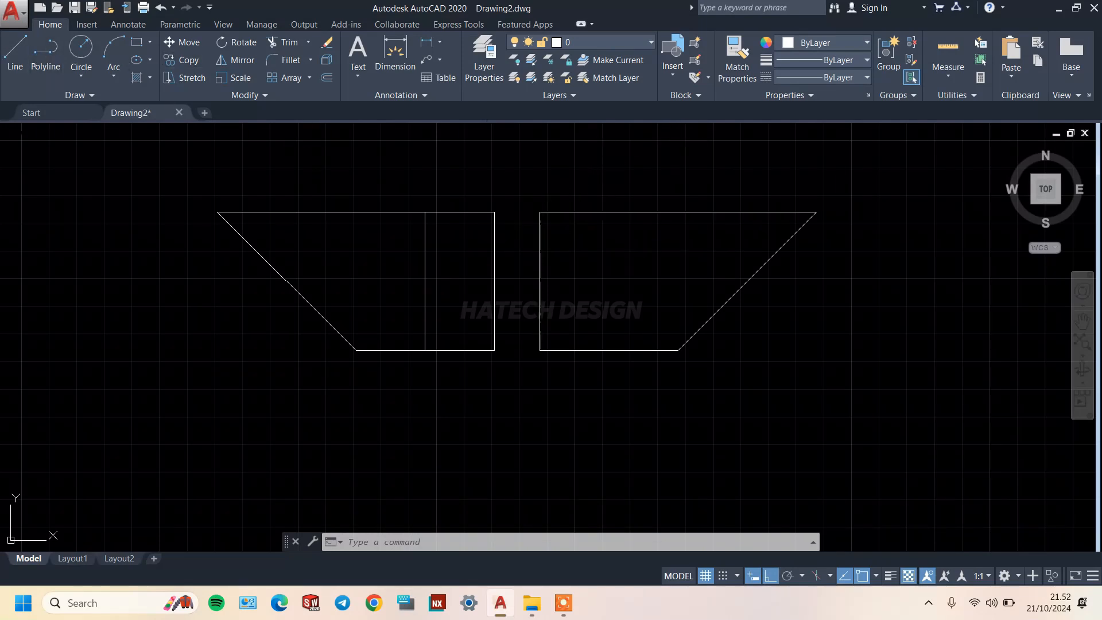
Select the two polylines of the right-hand shape to inspect how their segments are grouped, and clear the selection
click(543, 235)
click(759, 272)
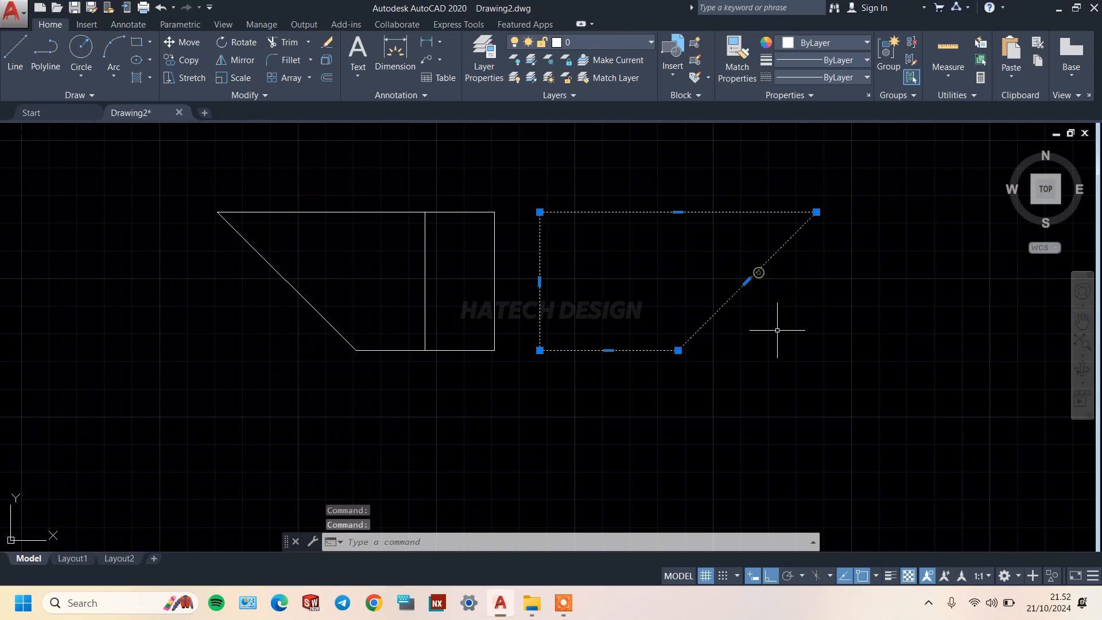
key(Escape)
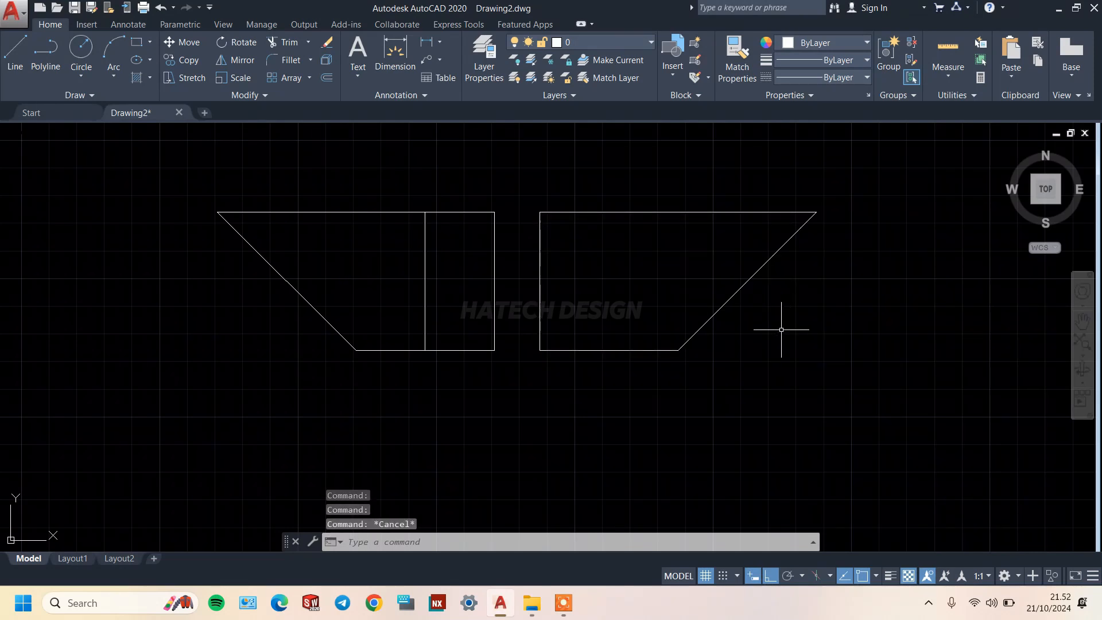
Erase the vertical line inside the left-hand outline
scroll(448, 286, up, 2)
scroll(448, 287, down, 2)
click(448, 270)
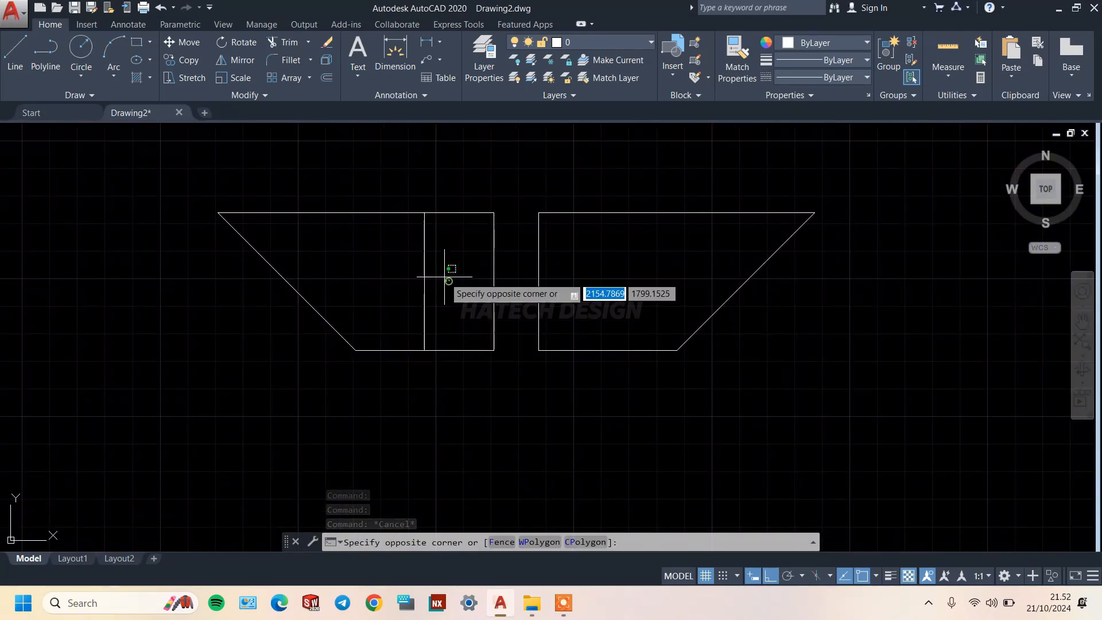
click(421, 260)
text(E)
key(Return)
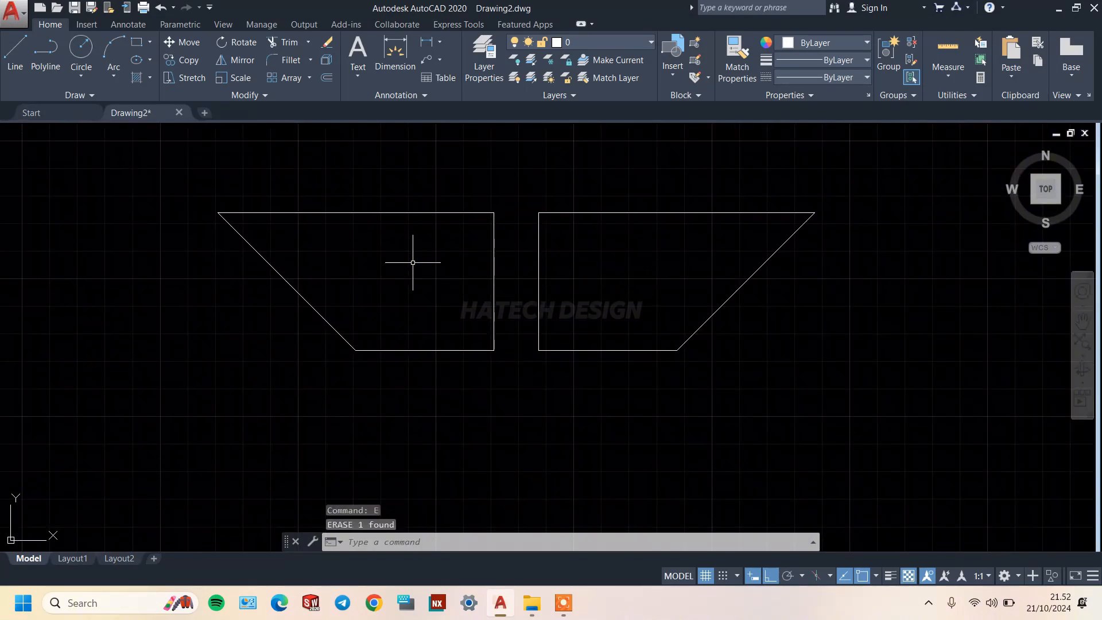
Select the left-hand outline's top, right, bottom and slanted edges one by one to inspect them as separate objects, and clear the selection
click(410, 213)
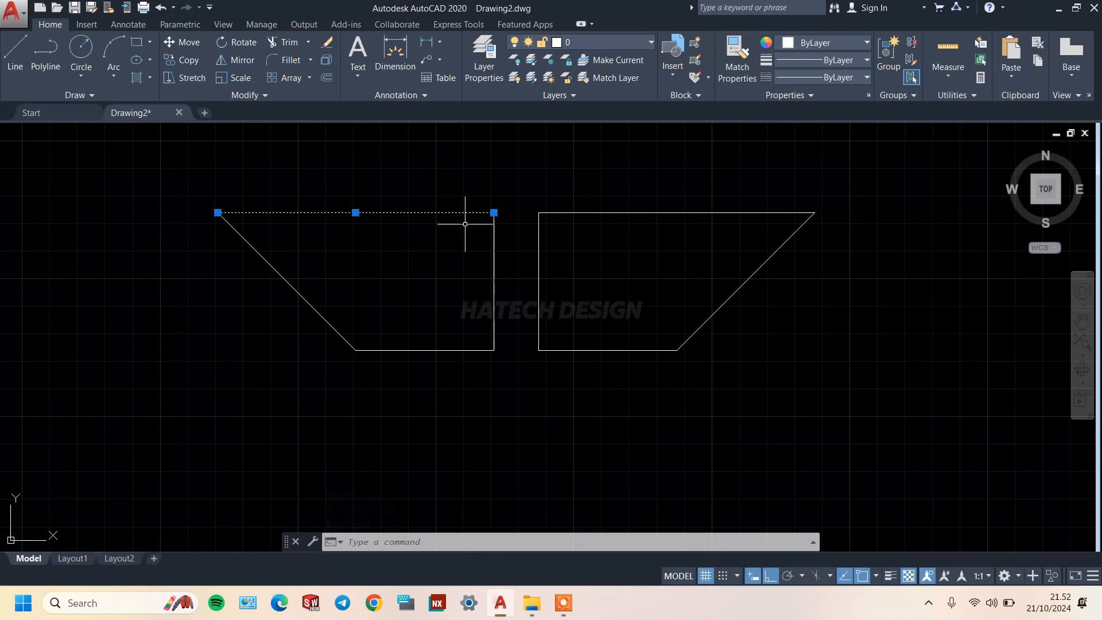
click(494, 242)
click(447, 350)
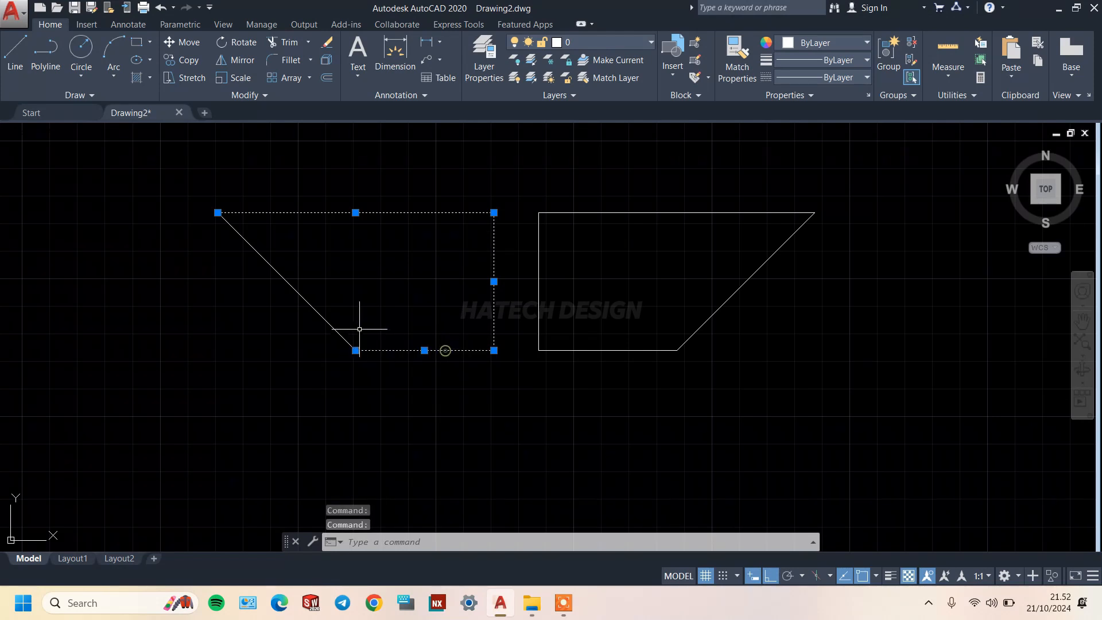
click(320, 314)
key(Escape)
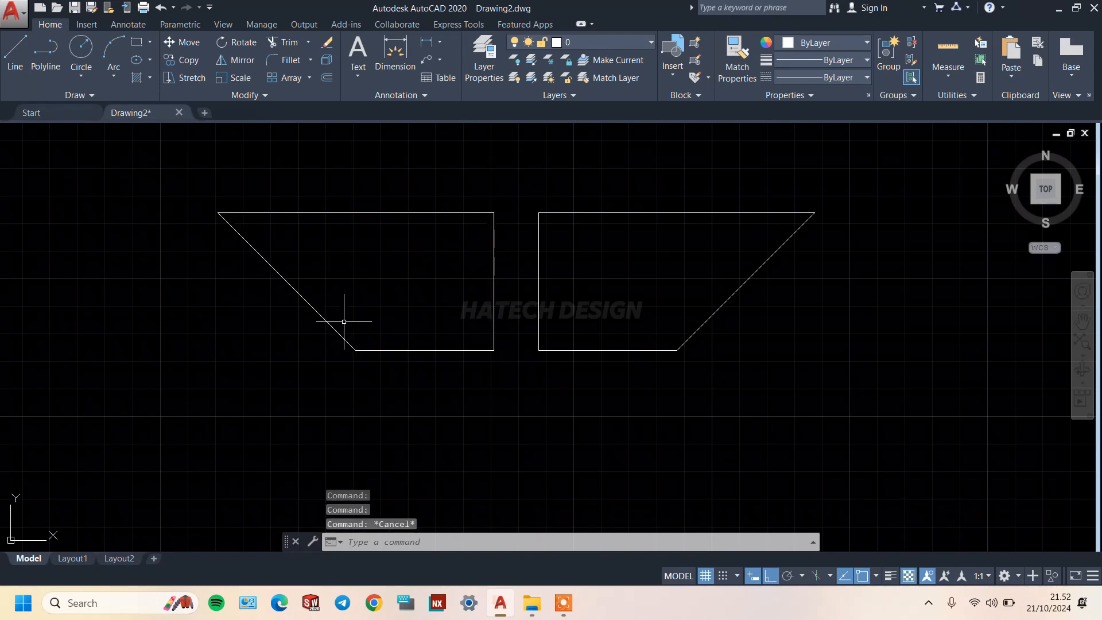
Trace the right-hand shape with one polyline from its lower-left corner through the other three corners back to the start, and end it
click(46, 52)
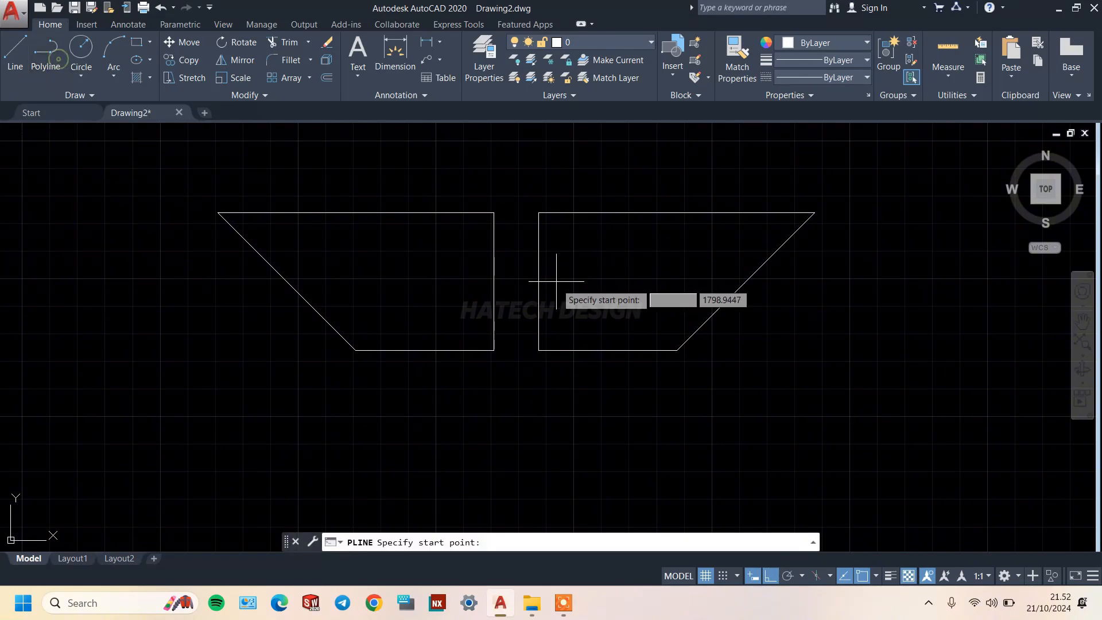
click(537, 350)
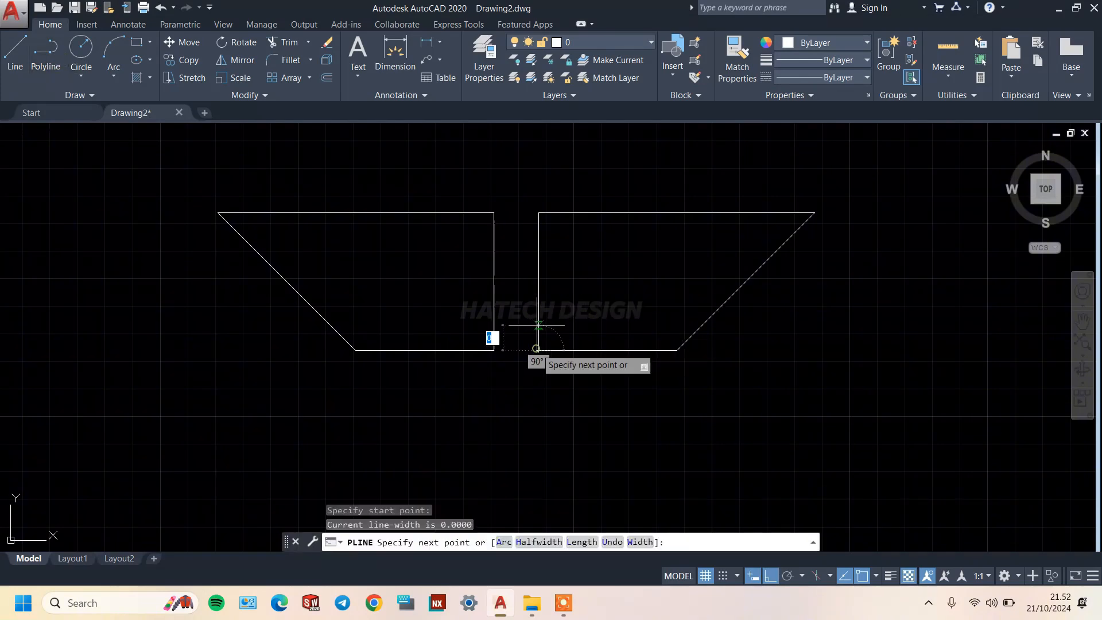
click(539, 213)
click(813, 212)
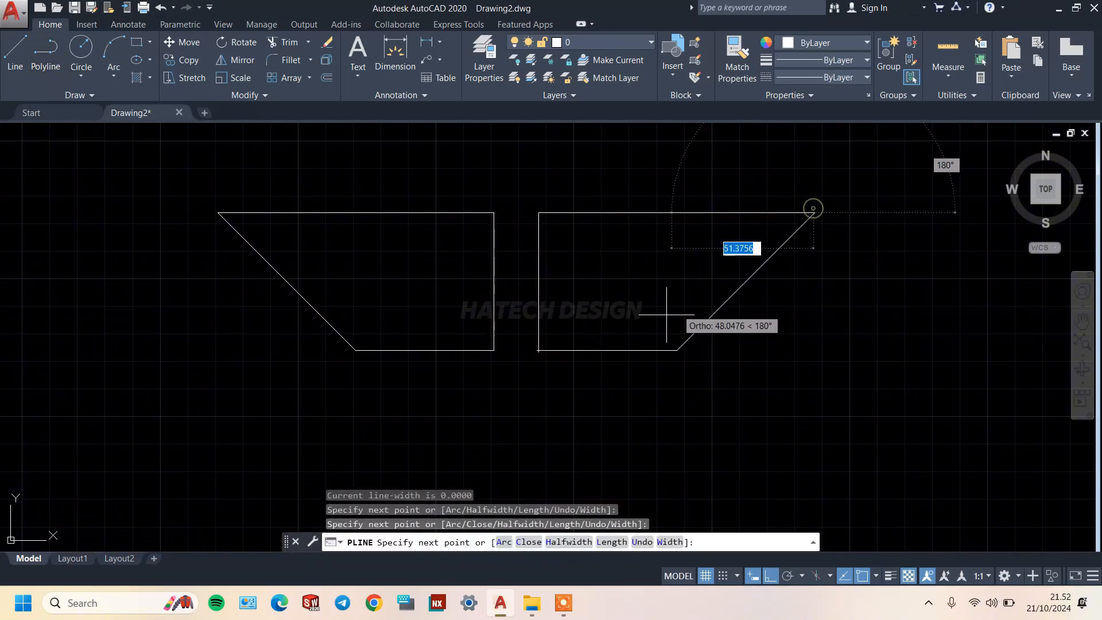
click(677, 350)
click(538, 349)
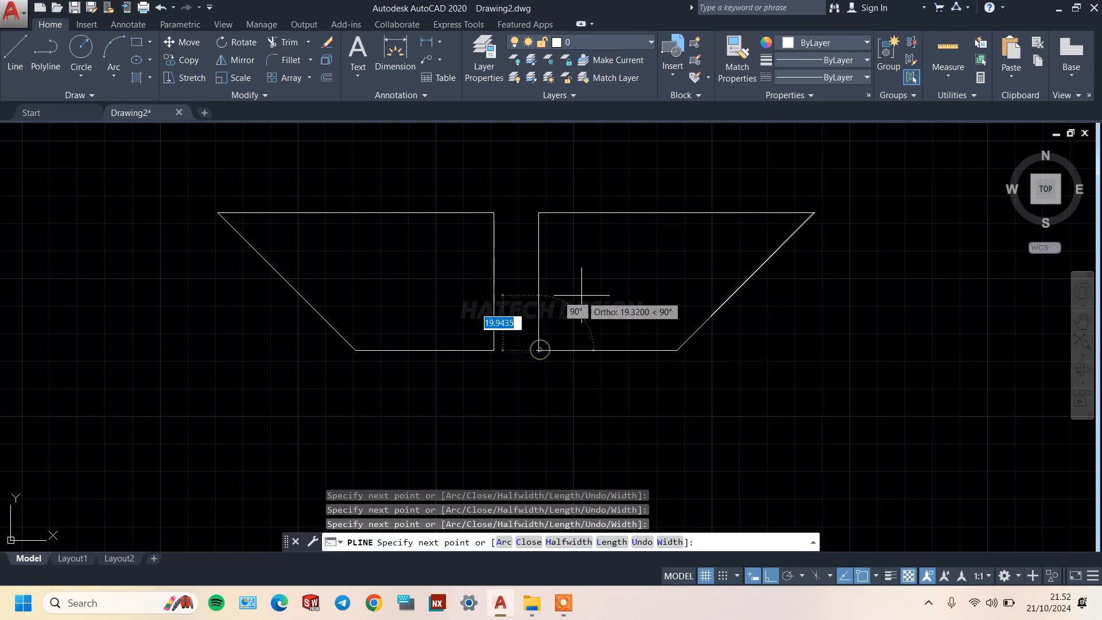
right_click(571, 285)
click(608, 304)
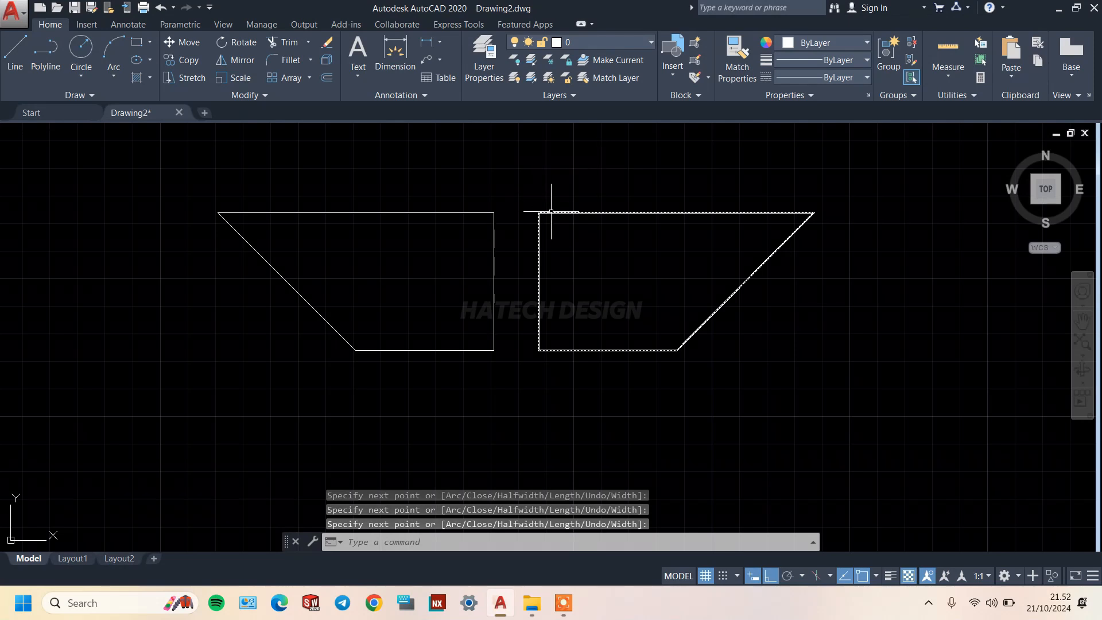
Select the top and right edges of the left-hand outline to examine its individual lines, and clear the selection
scroll(545, 261, down, 2)
scroll(589, 256, up, 2)
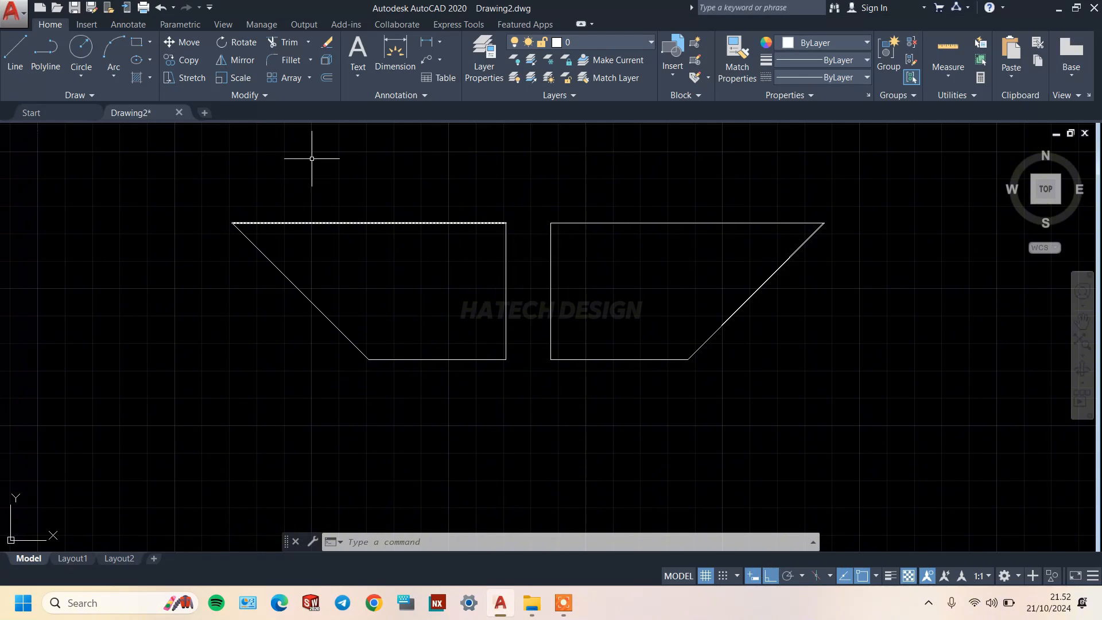
click(312, 223)
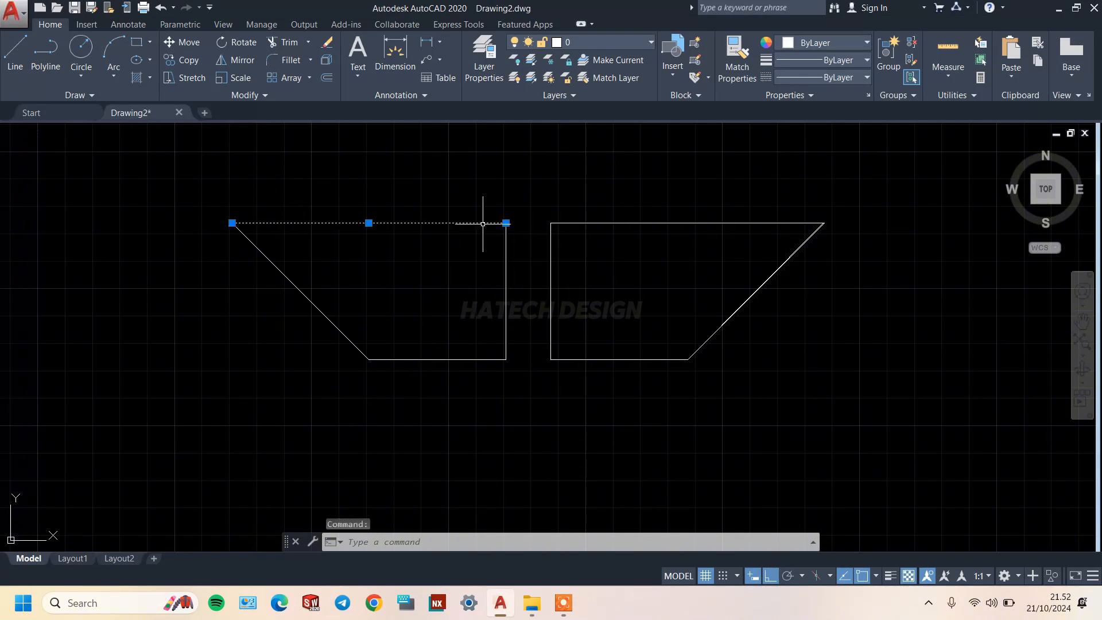
click(506, 252)
key(Escape)
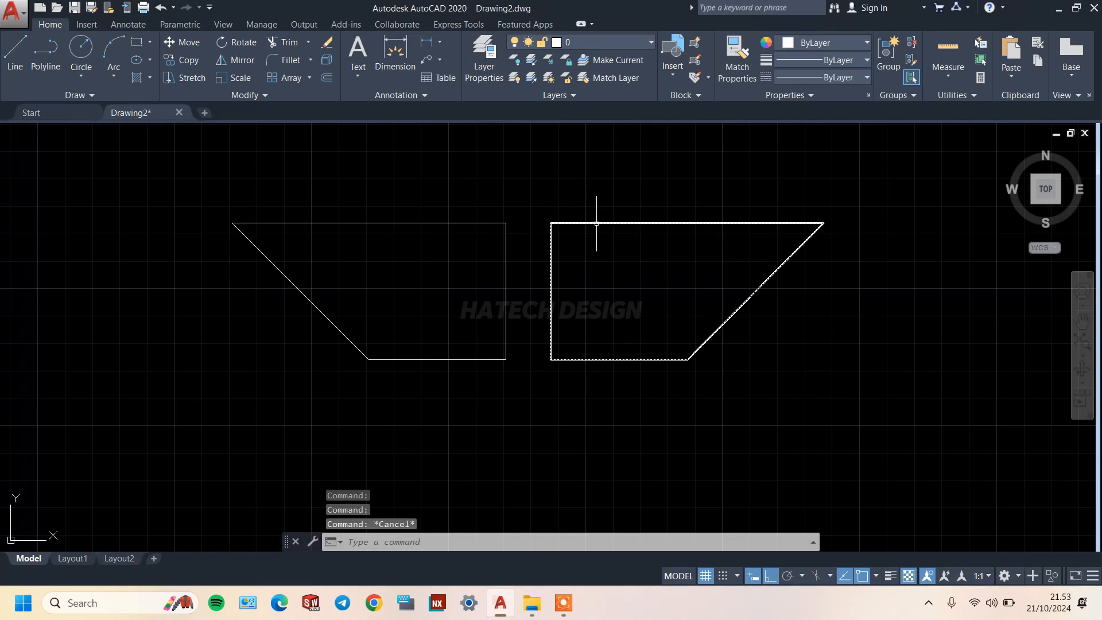
Select the traced polyline on the right-hand shape to compare it with the separate lines, and clear the selection
click(595, 222)
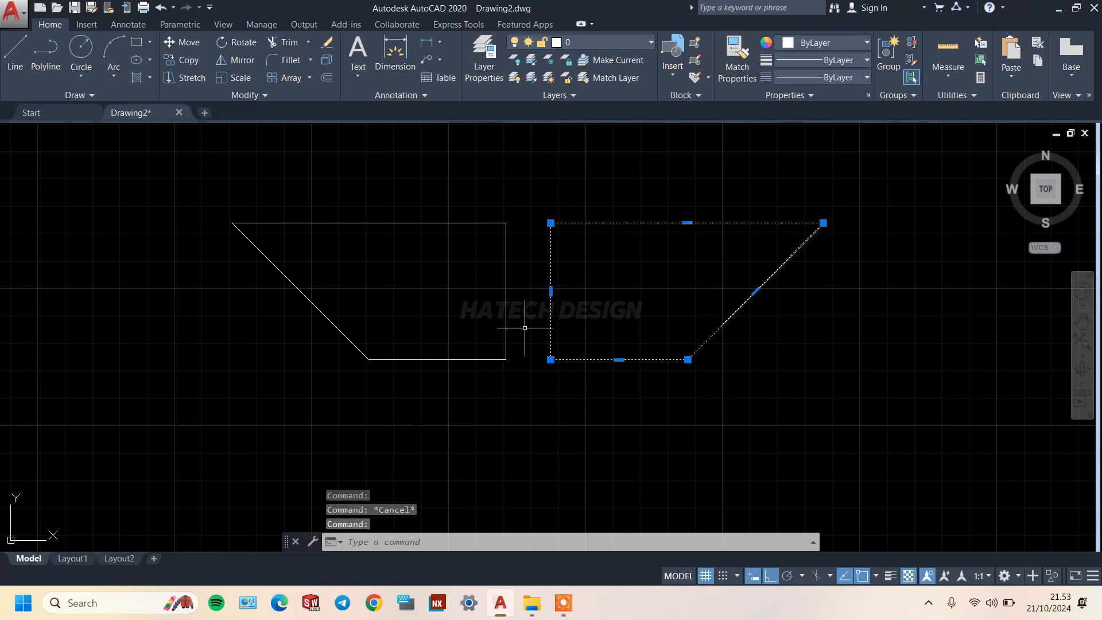
key(Escape)
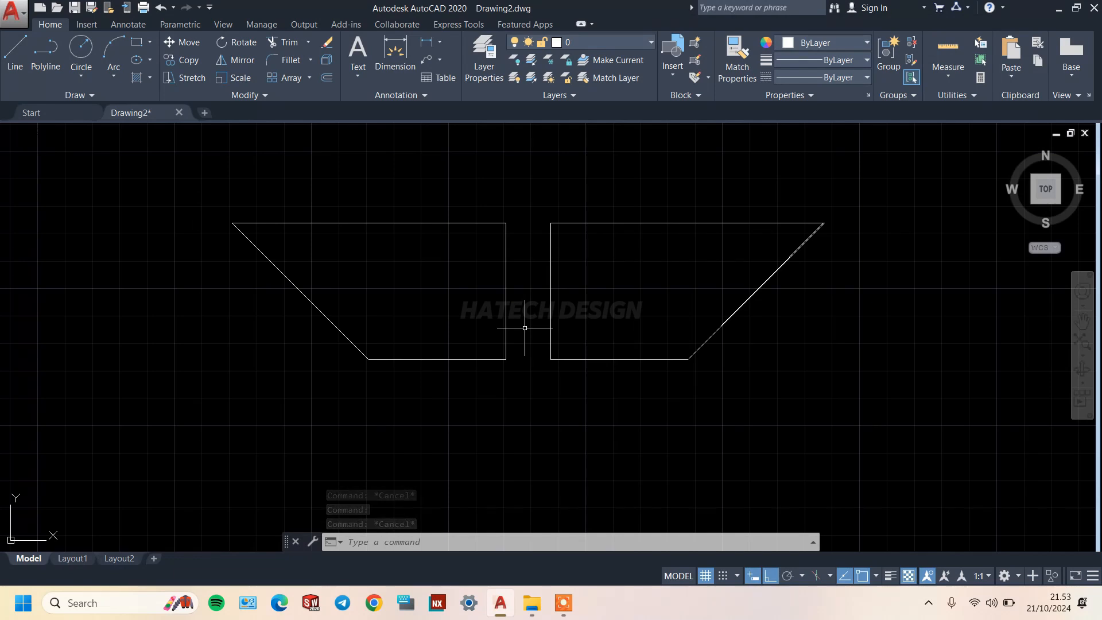
click(598, 222)
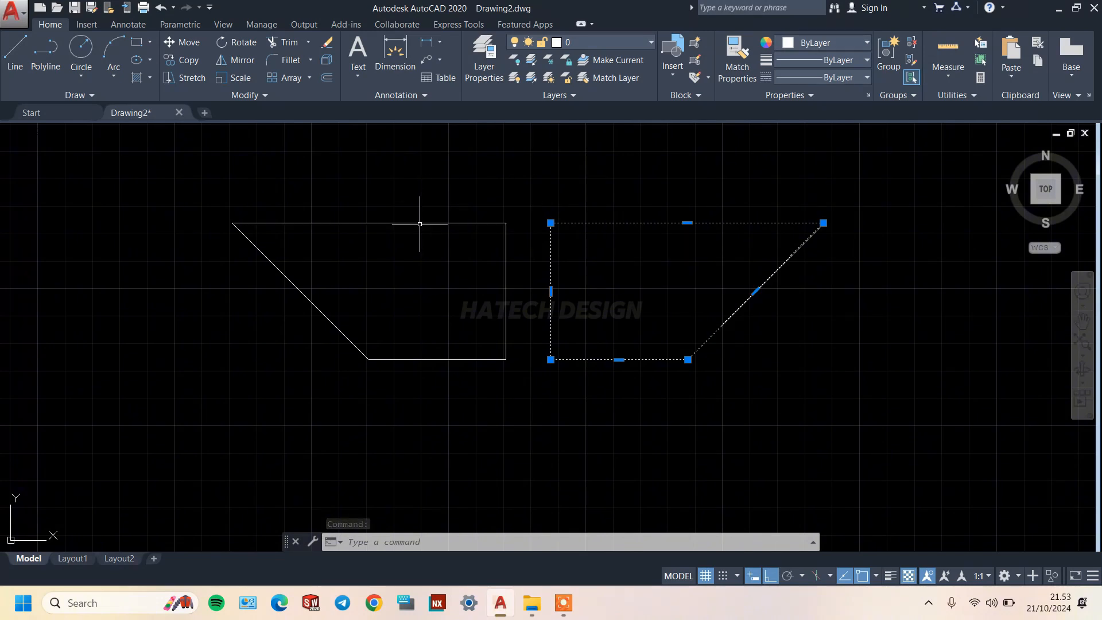
key(Escape)
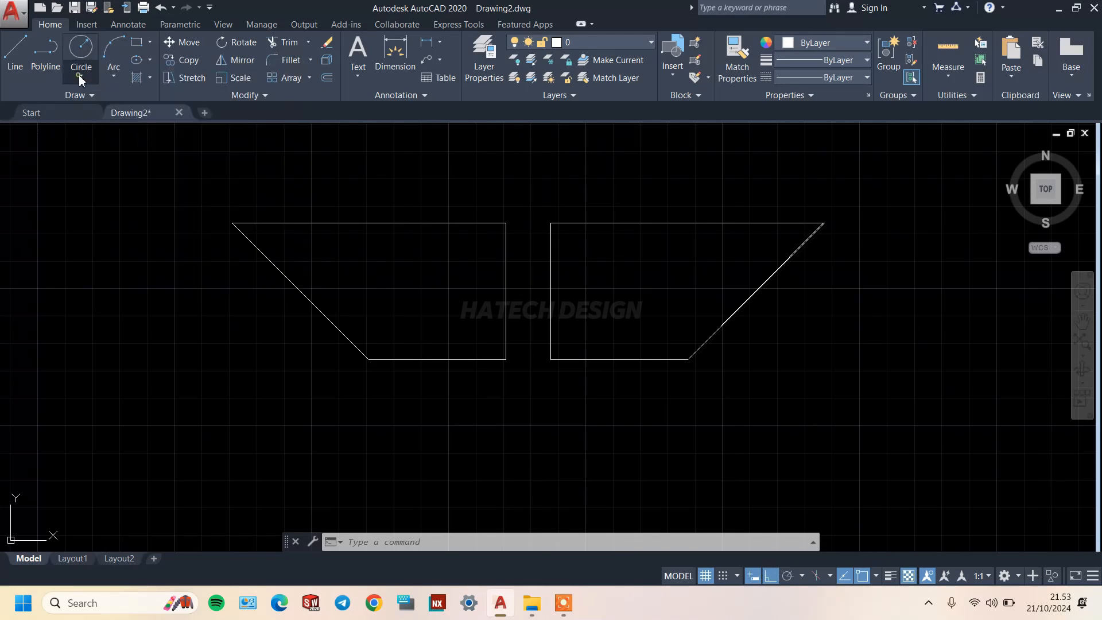
Draw a center-radius circle of radius 15 centred on the left-hand outline's upper-left corner
click(80, 78)
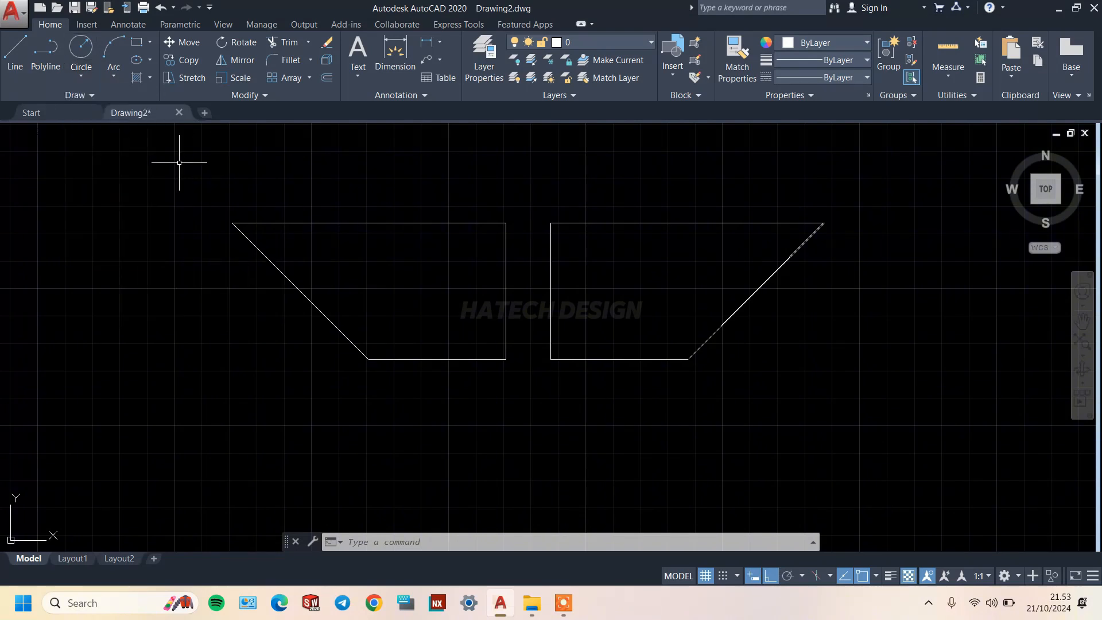
click(83, 79)
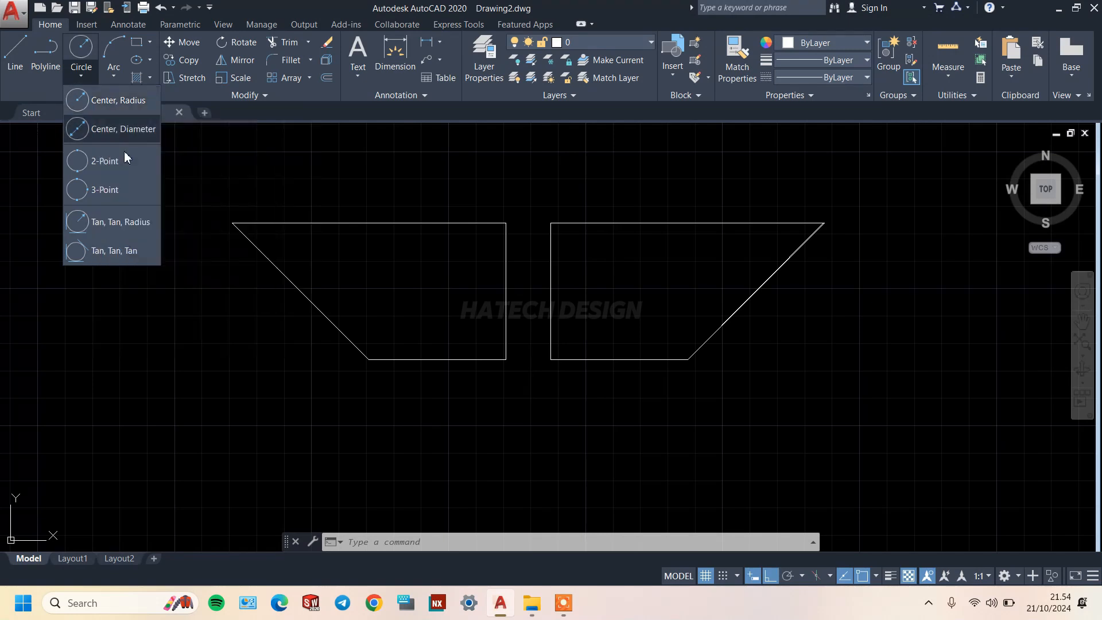
click(113, 101)
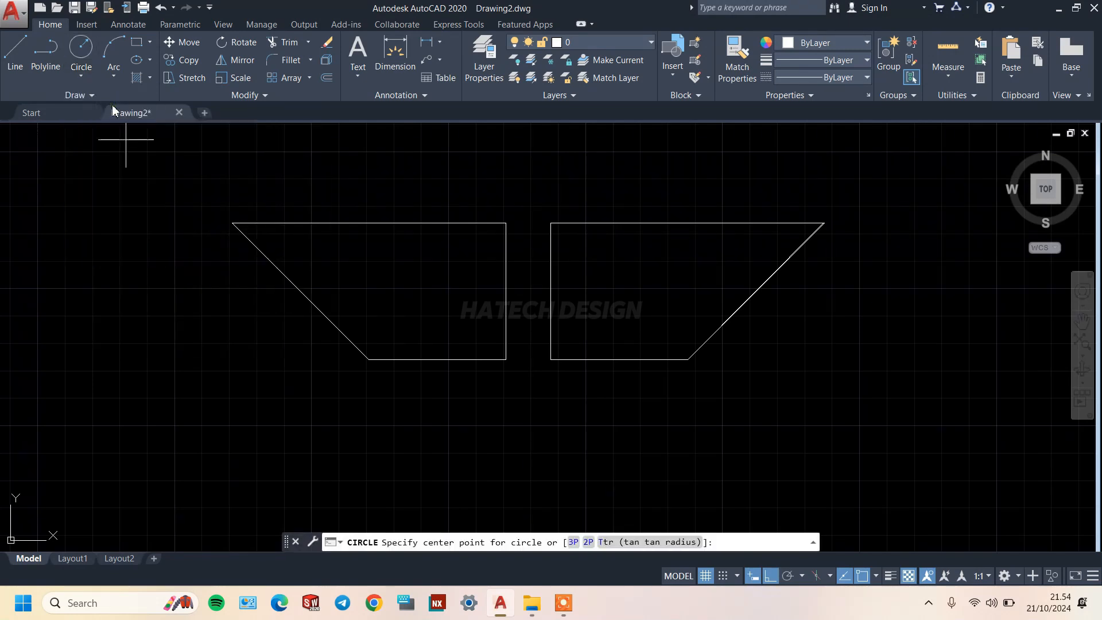
click(232, 223)
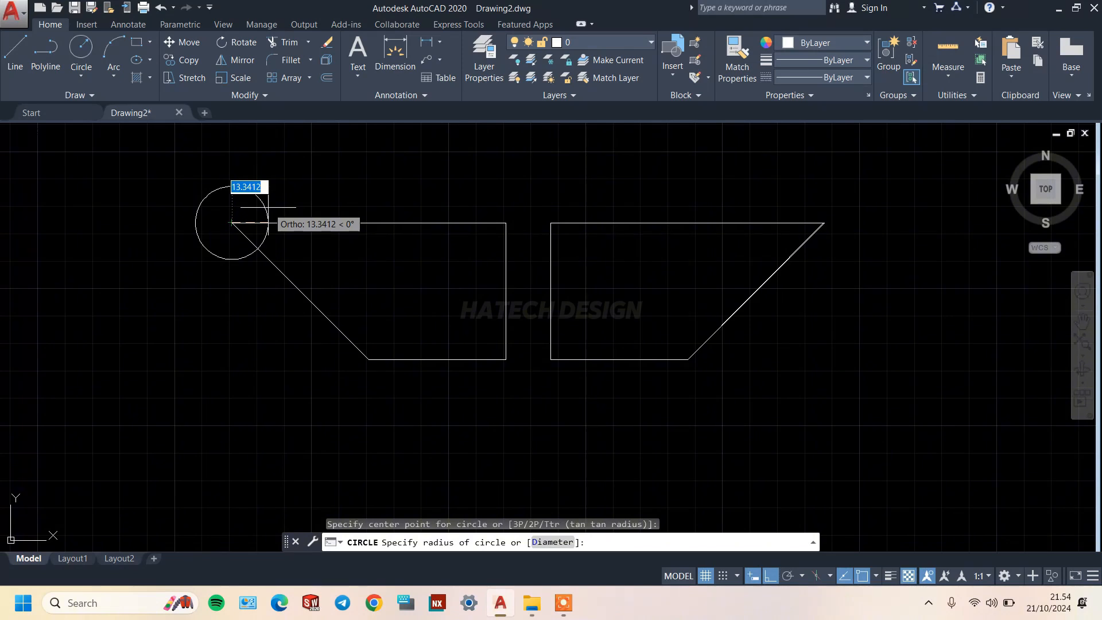
text(15)
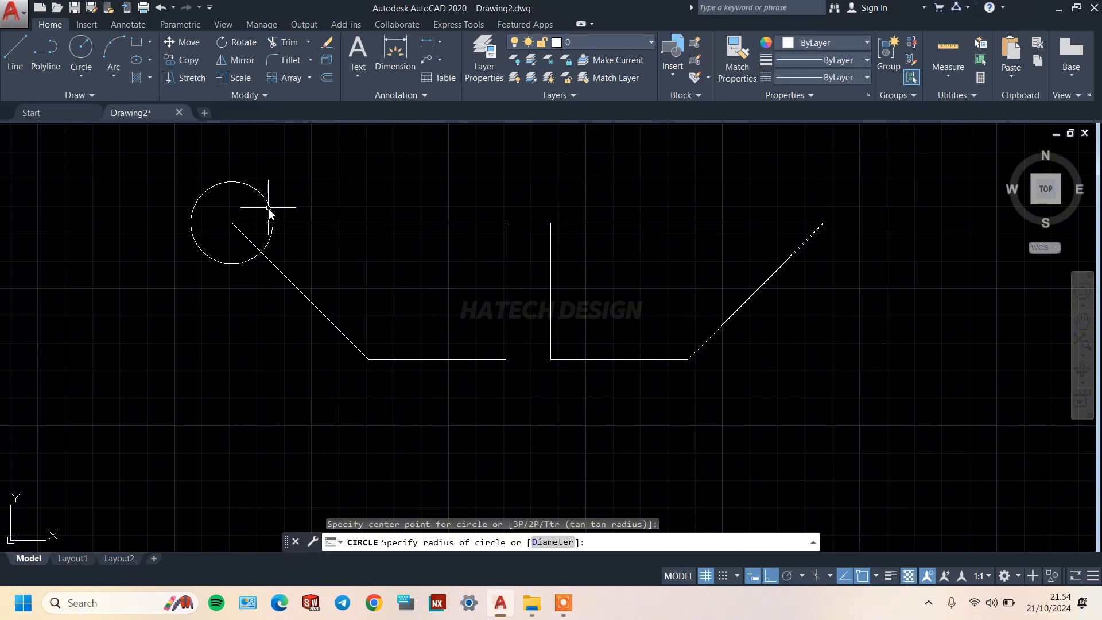
key(Return)
Add a radius dimension to the circle on the left-hand outline, placing it outside to the upper left
middle_drag(499, 222, 482, 234)
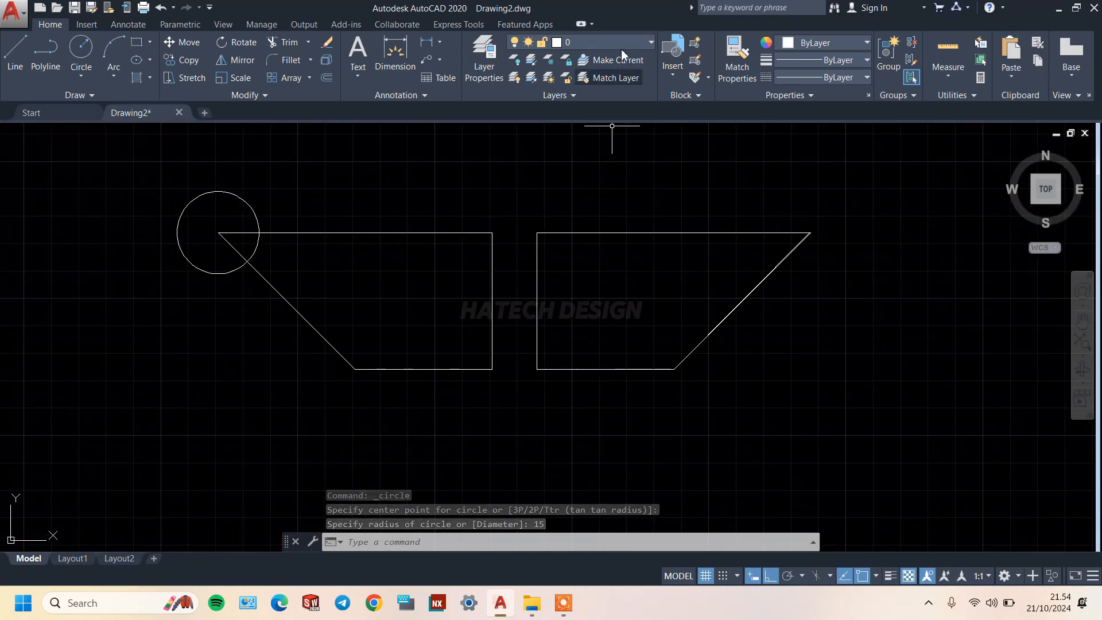
click(440, 41)
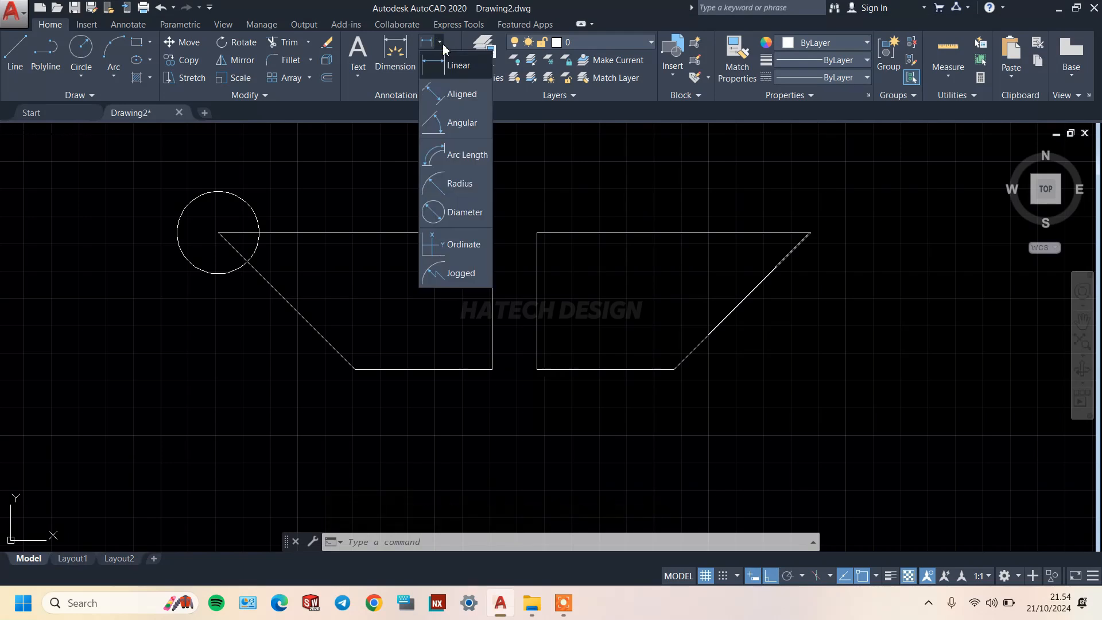
click(460, 184)
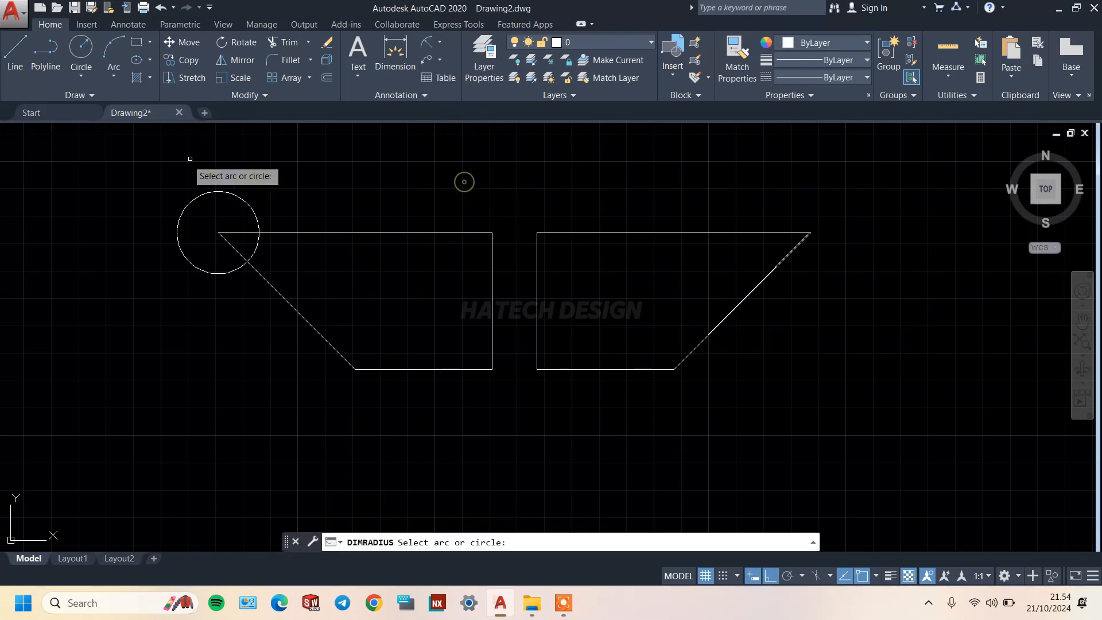
click(187, 207)
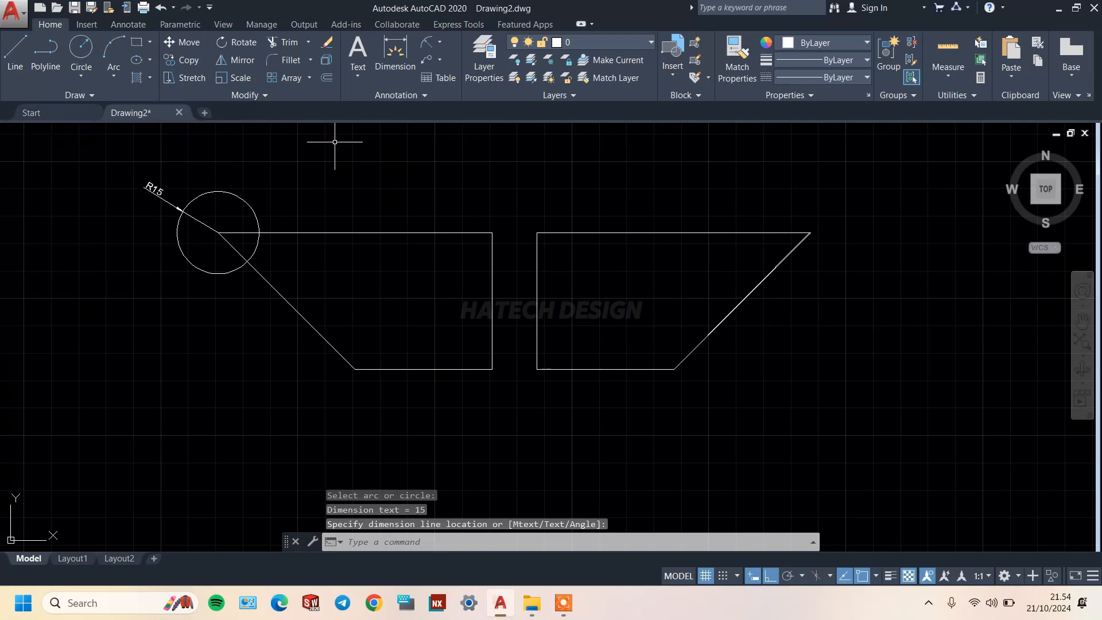
Draw a center-diameter circle of diameter 20 centred on the right-hand outline's upper-right corner
click(81, 74)
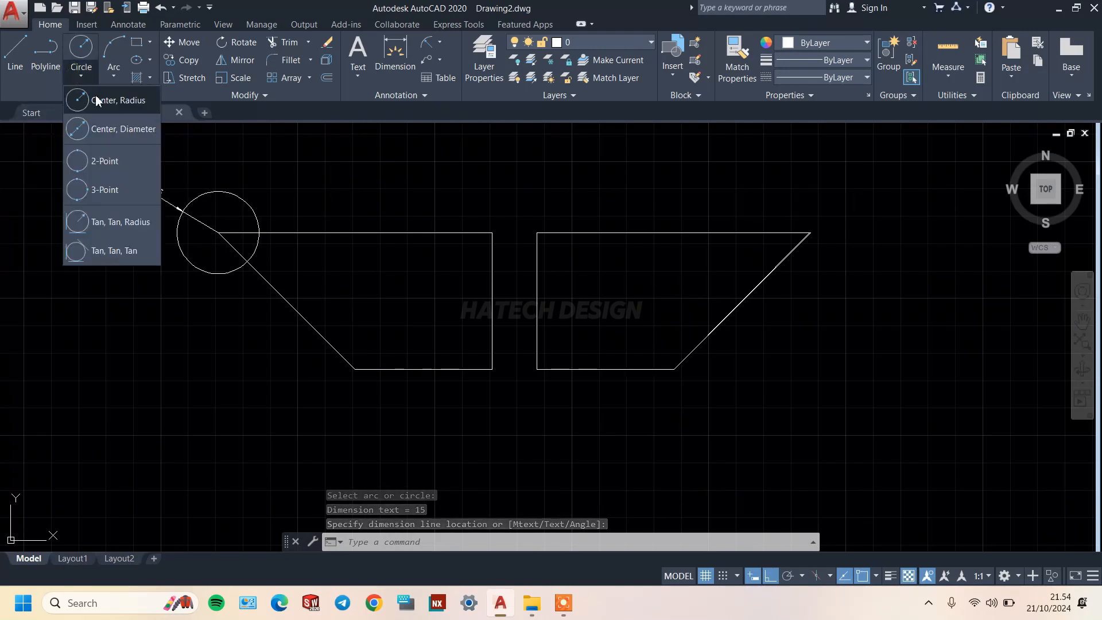
click(109, 130)
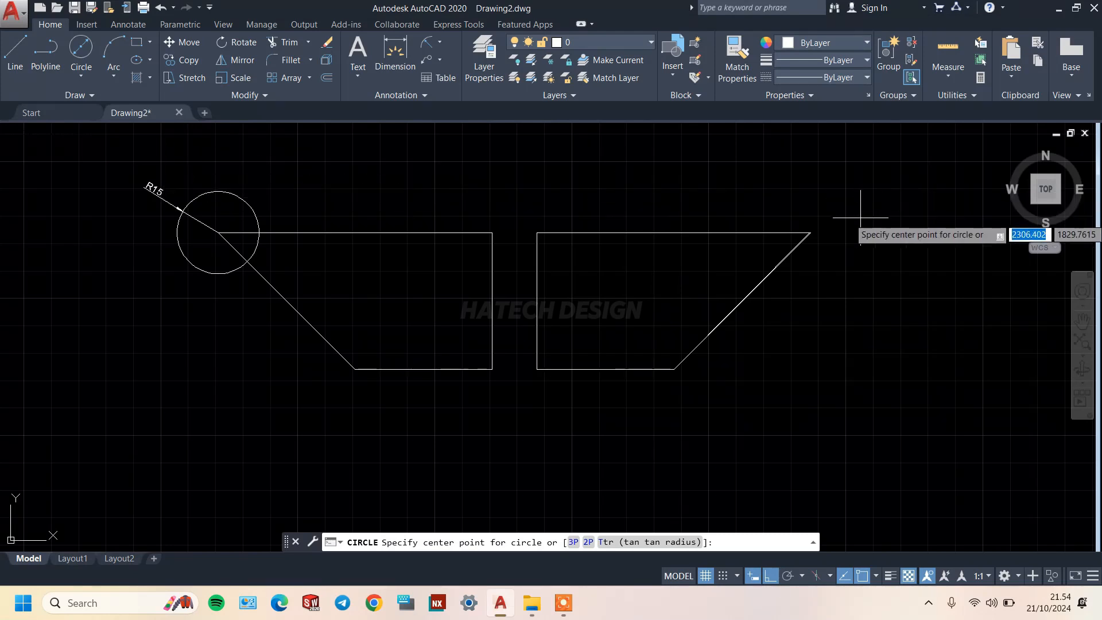
click(811, 232)
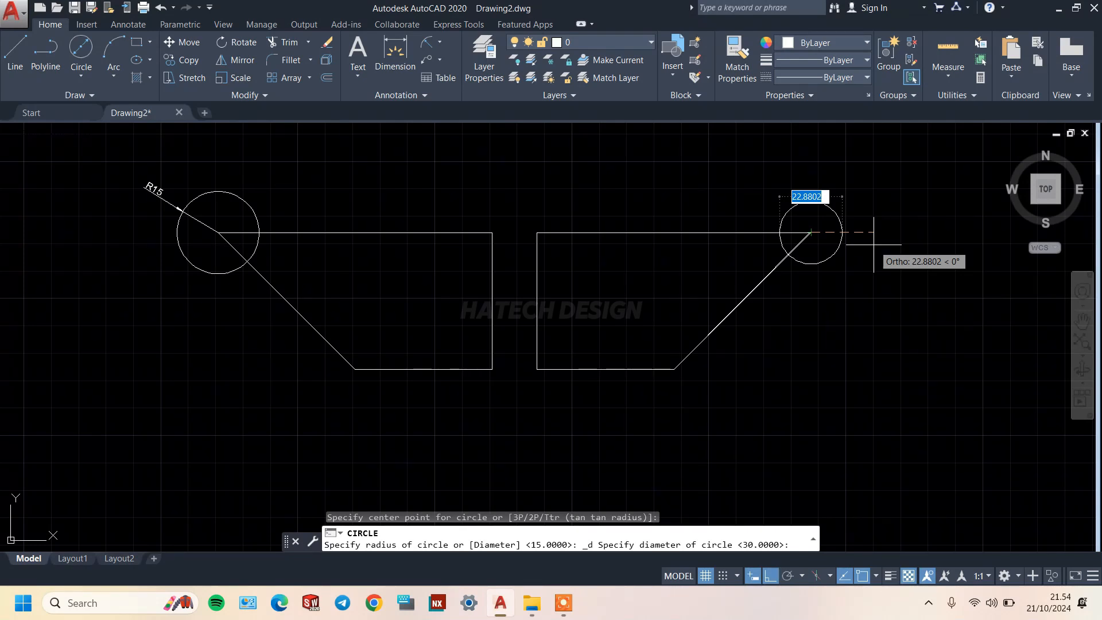
text(20)
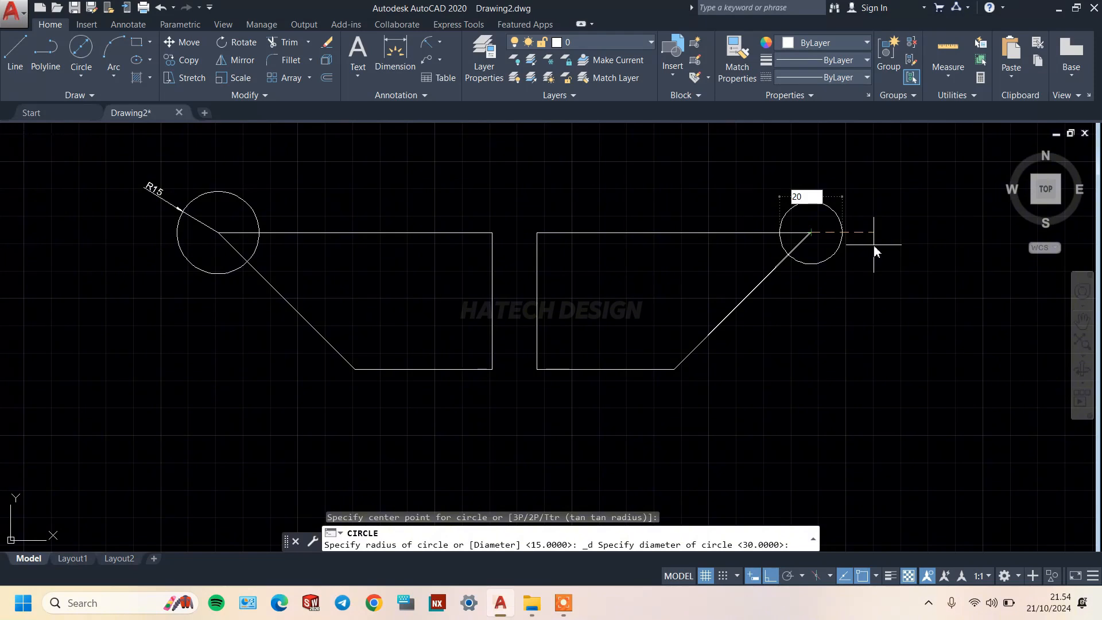
key(Return)
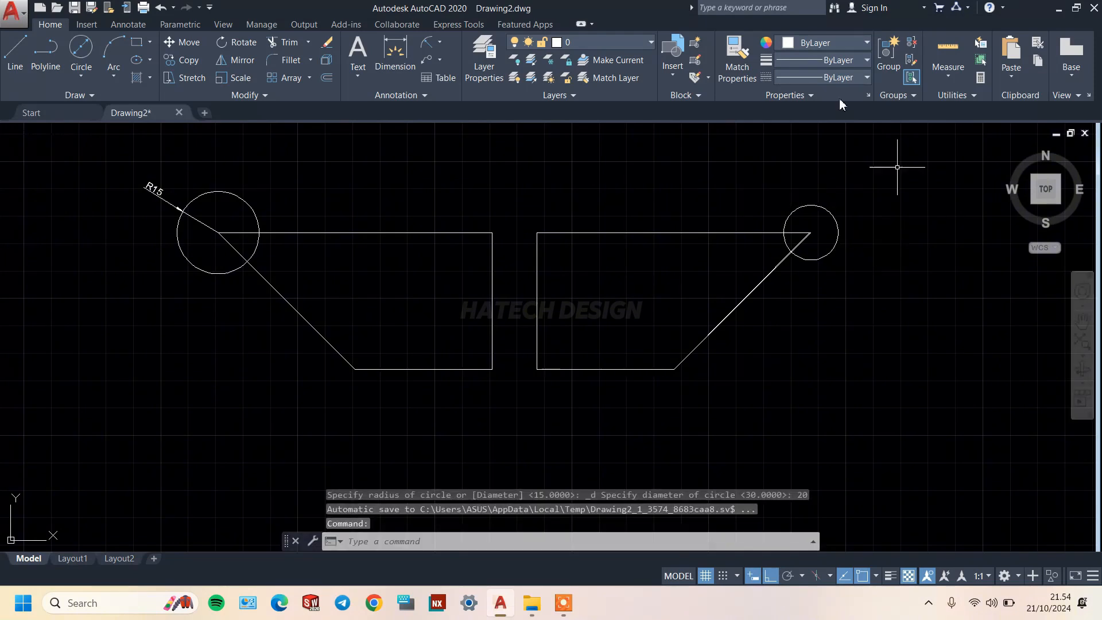
Add a diameter dimension to the circle on the right-hand outline, placing it outside to the upper right
click(440, 44)
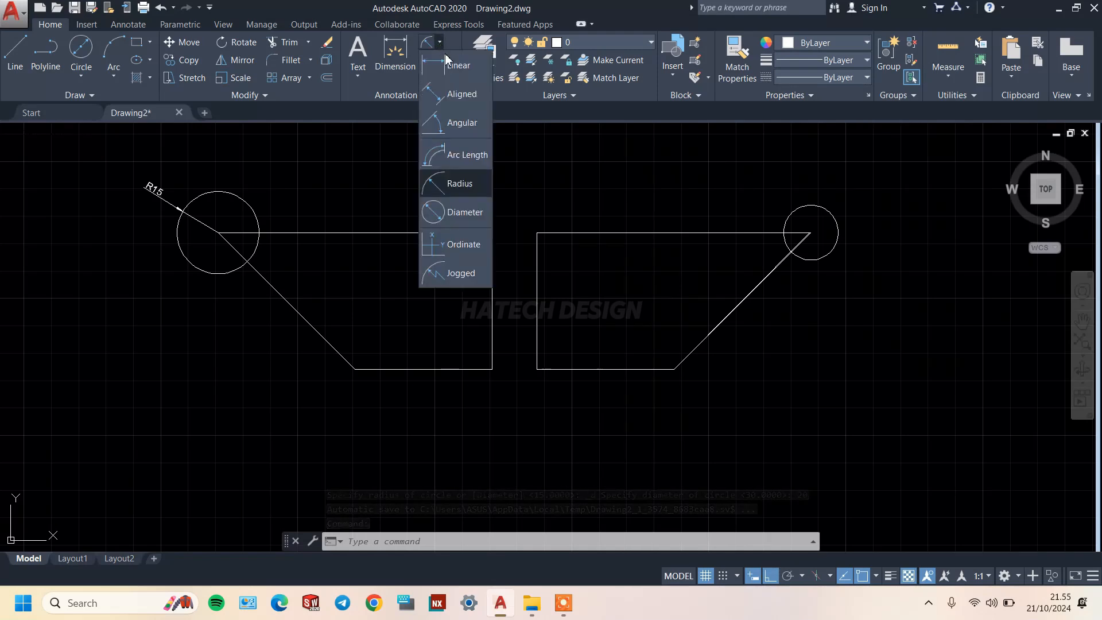
click(466, 212)
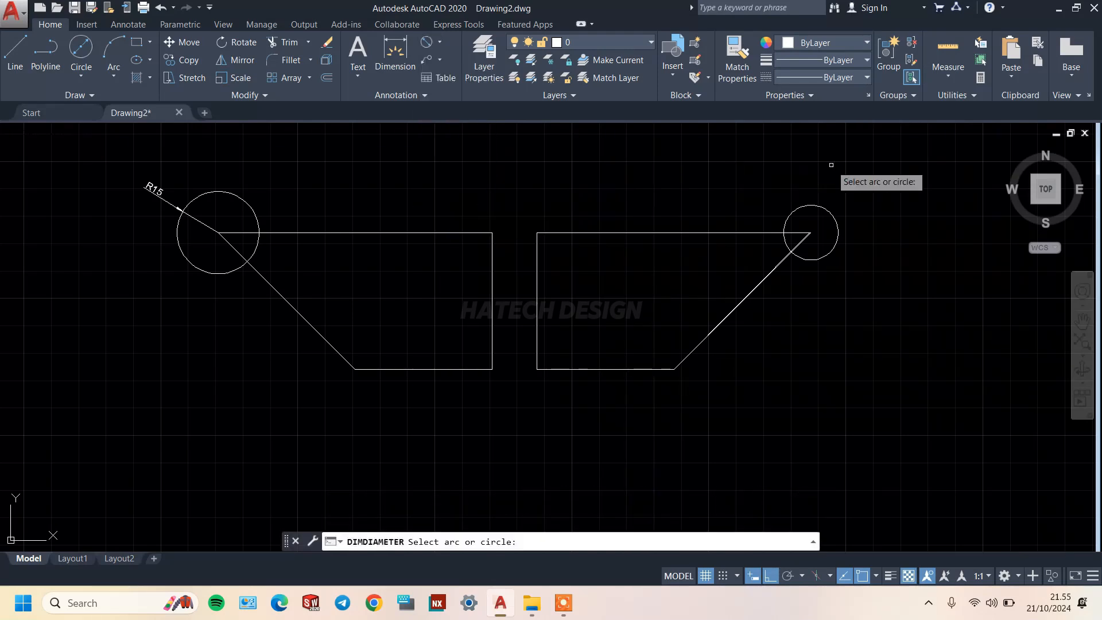
click(829, 214)
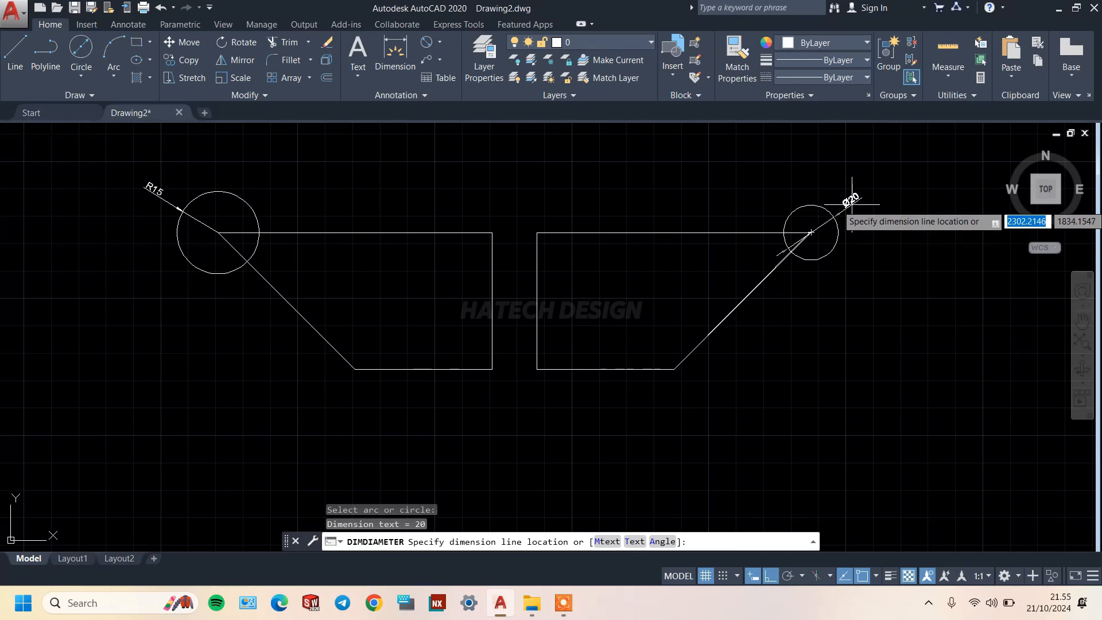
click(862, 197)
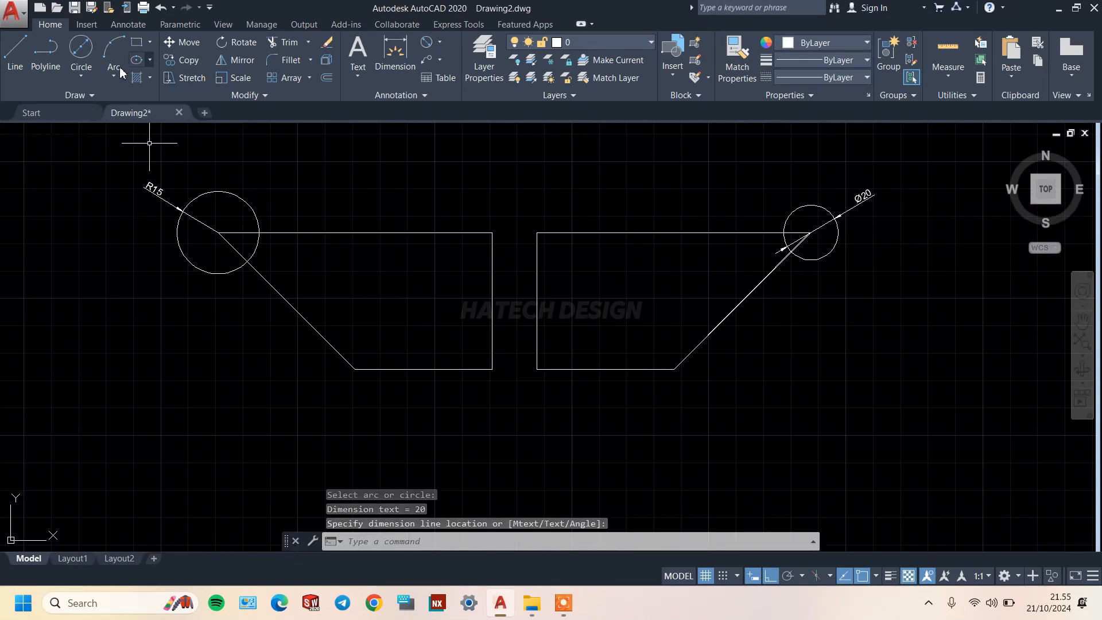
Draw a 2-Point circle spanning the gap between the left-hand outline's upper-right corner and the right-hand outline's upper-left corner
click(86, 75)
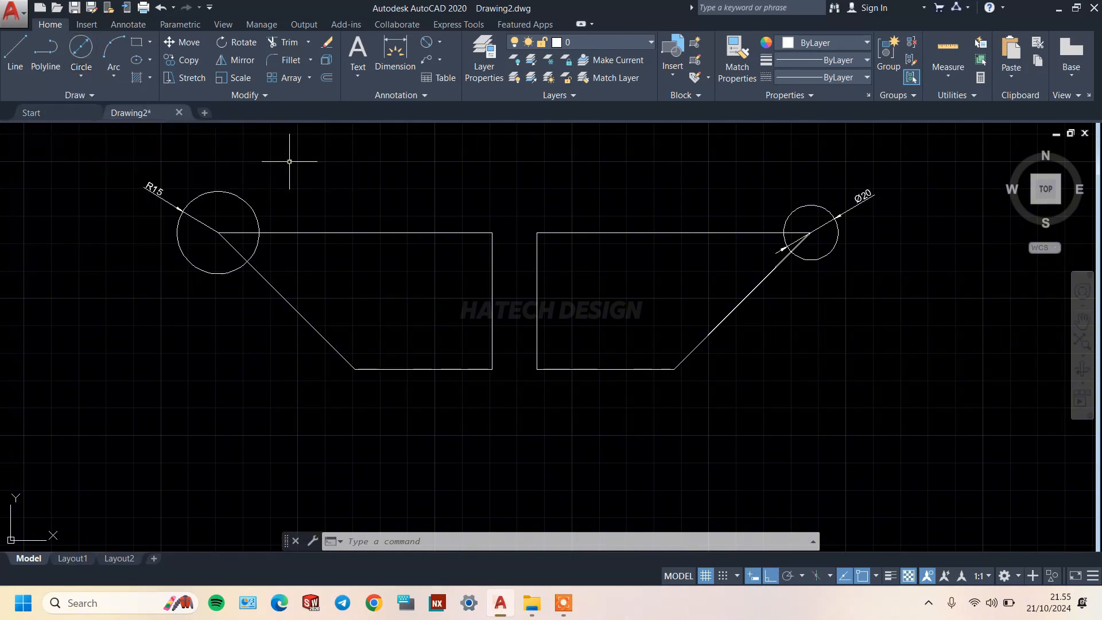
click(85, 80)
click(81, 78)
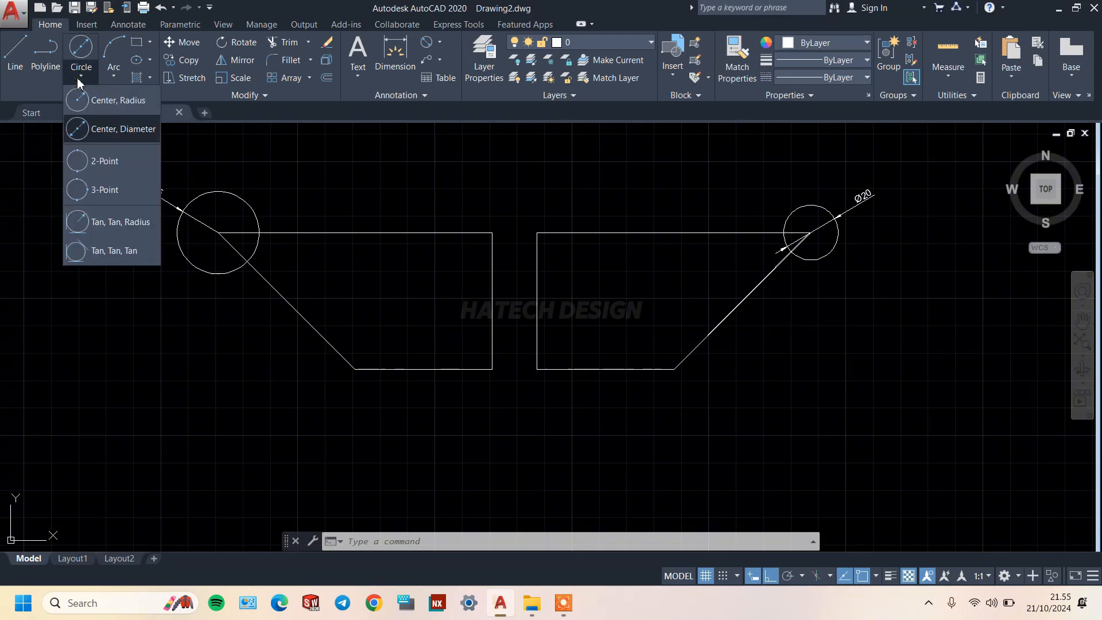
click(105, 156)
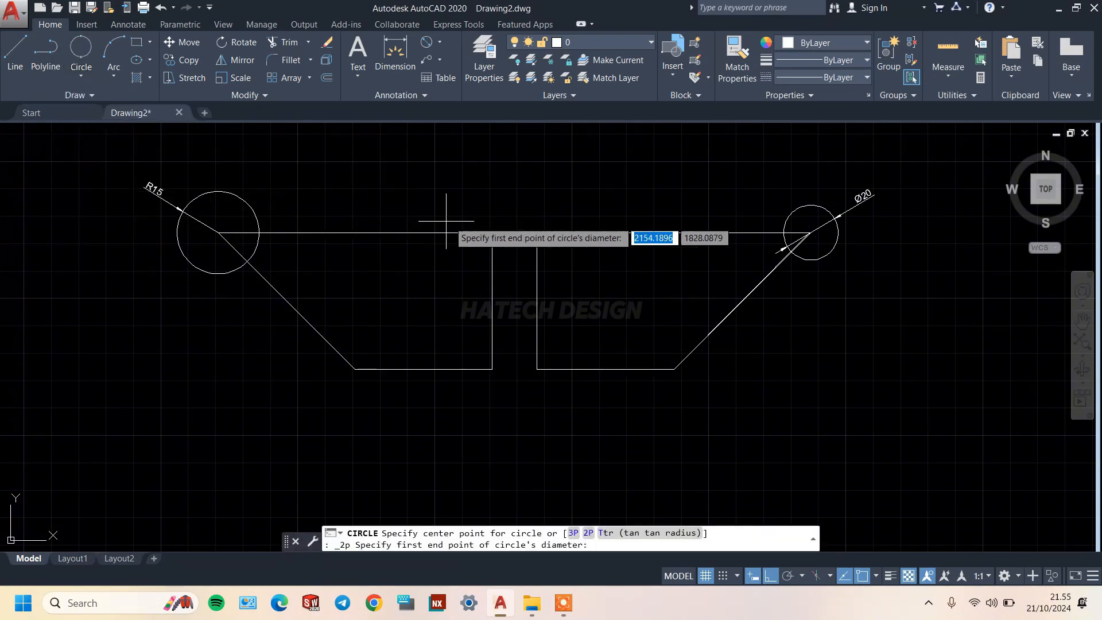
click(492, 232)
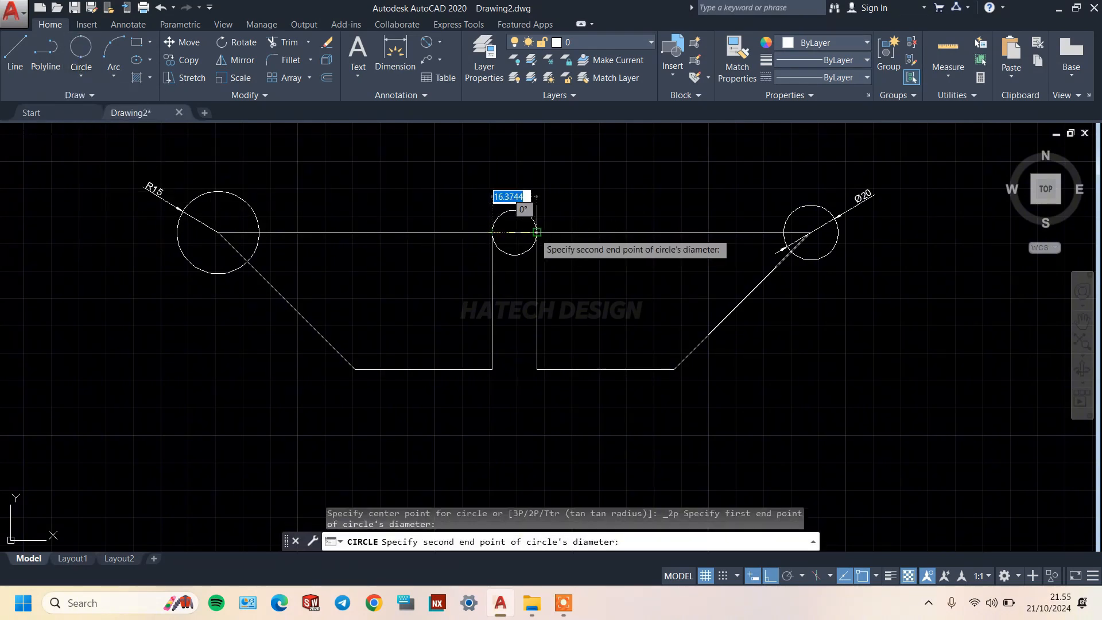
click(536, 232)
right_click(568, 178)
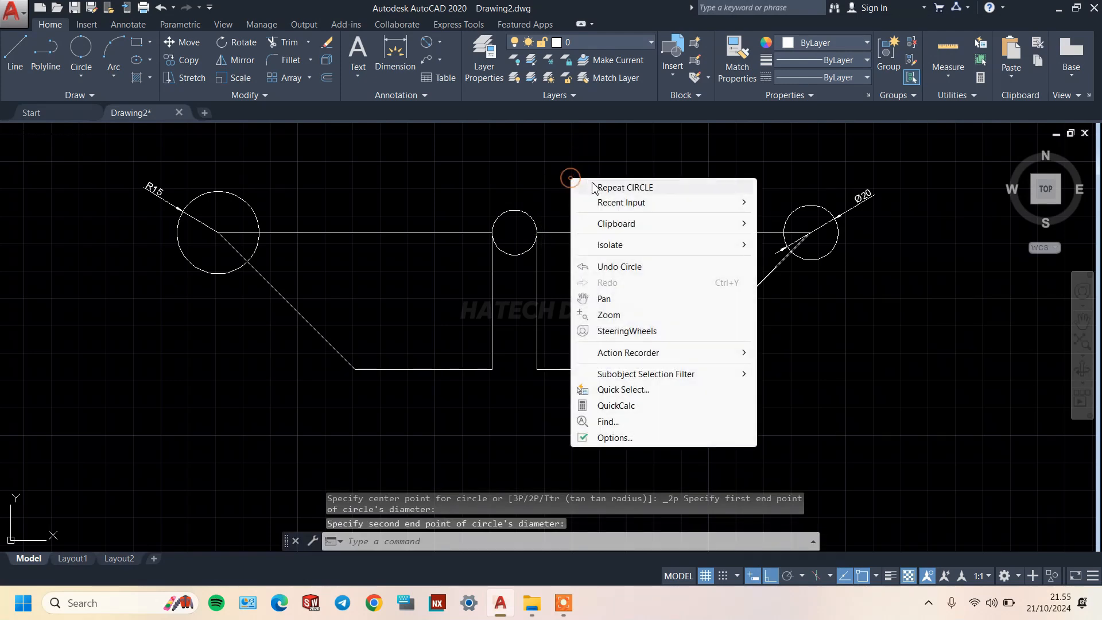
key(Escape)
click(560, 175)
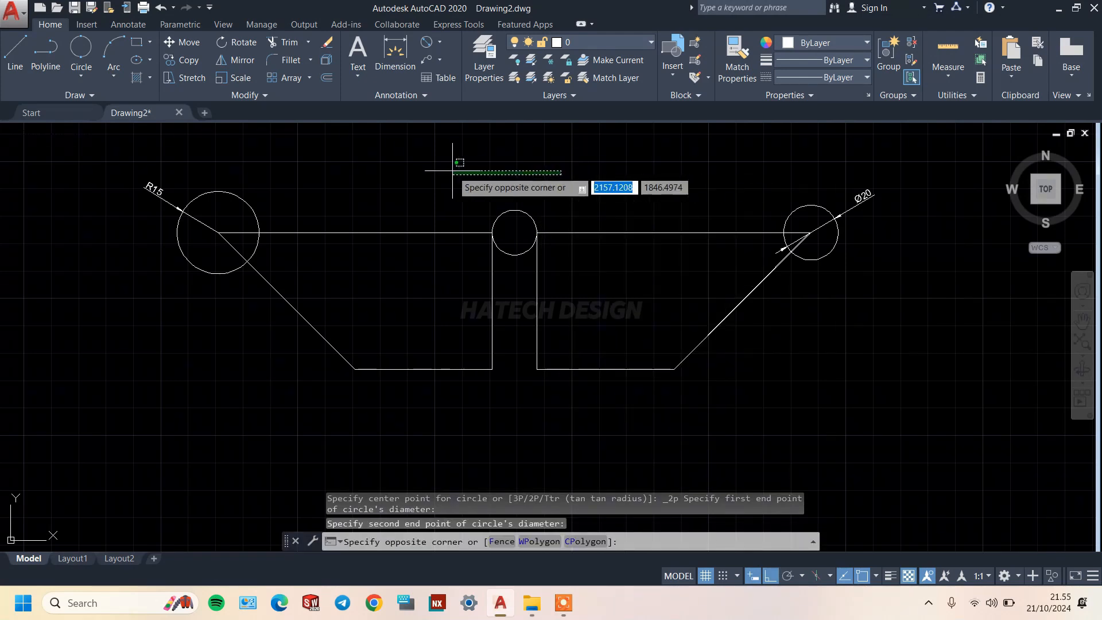
click(484, 175)
click(80, 76)
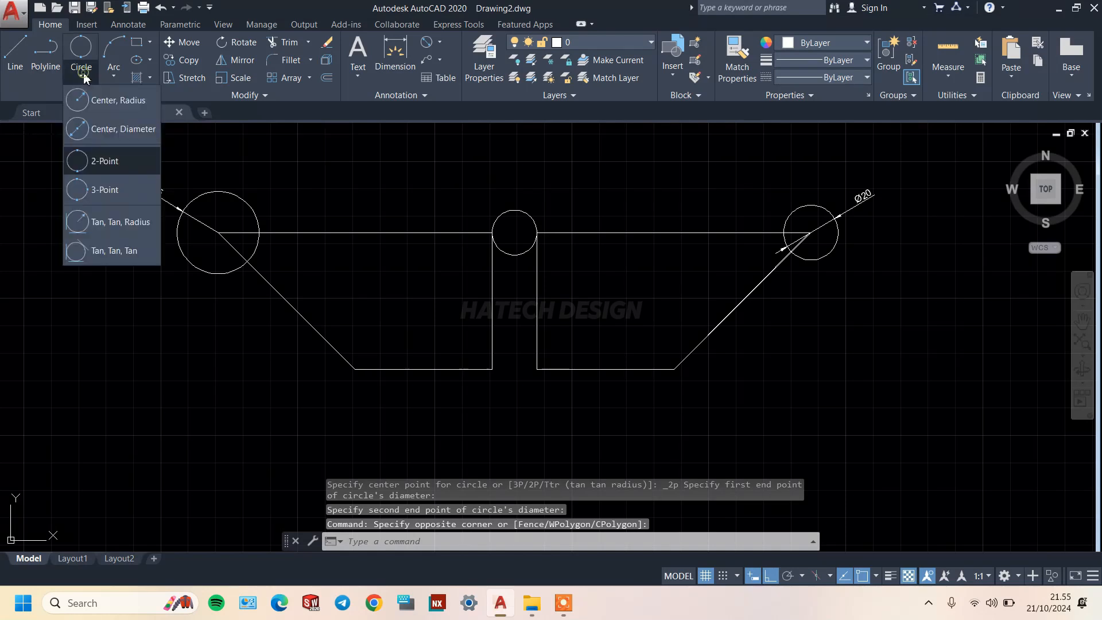
click(112, 191)
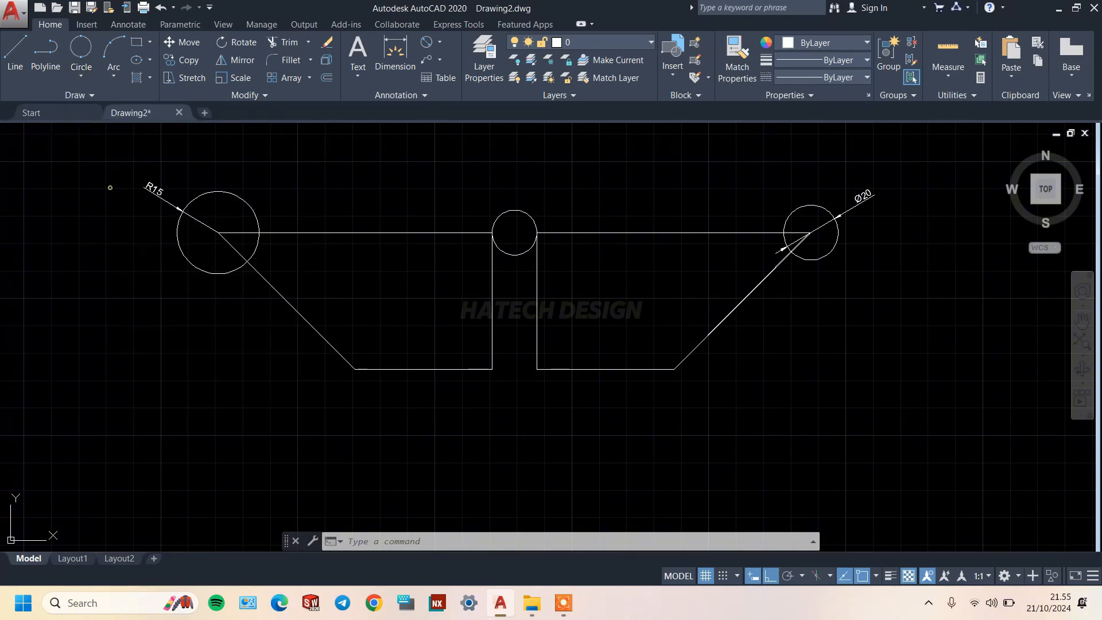
scroll(514, 305, up, 2)
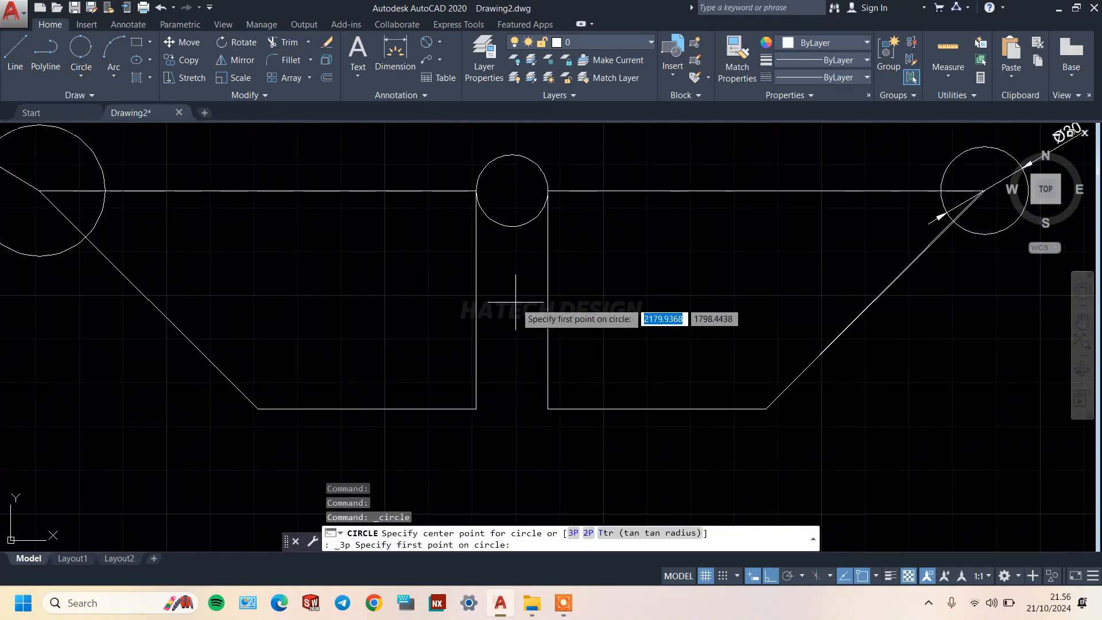
scroll(513, 304, down, 2)
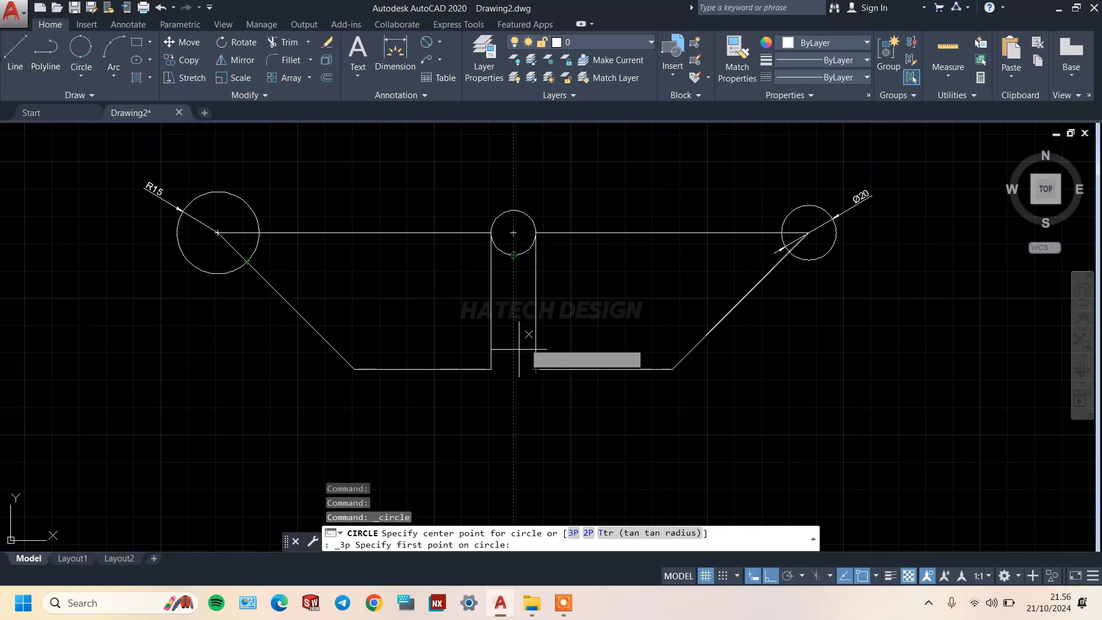
Draw a 3-Point circle through the two outlines' facing lower corners and the bottom quadrant of the small circle between them
click(81, 74)
click(124, 202)
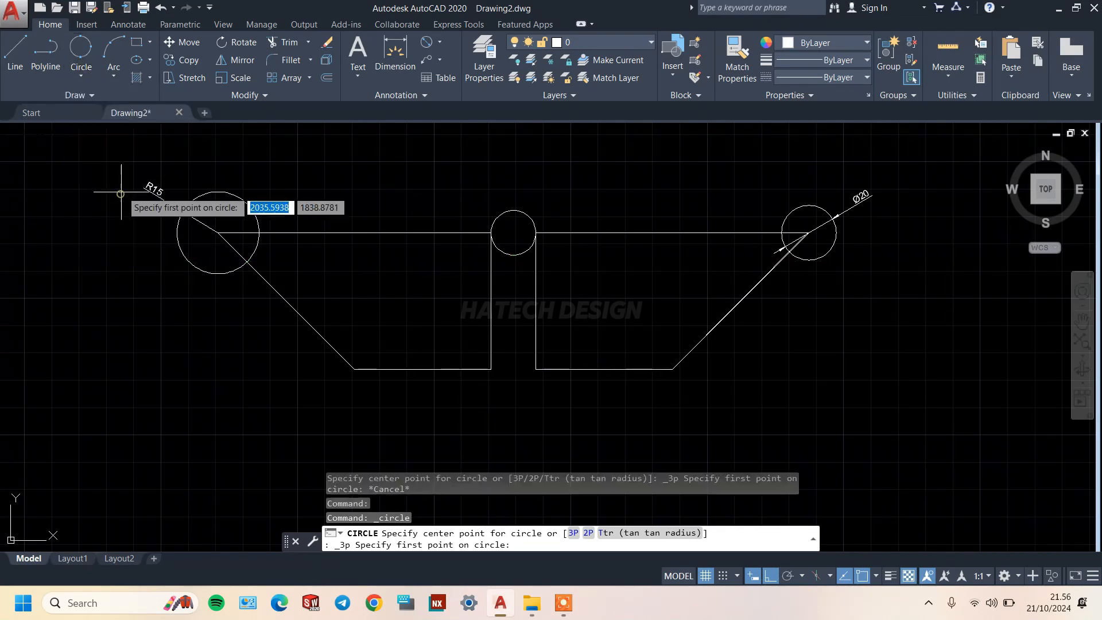
click(491, 369)
click(535, 369)
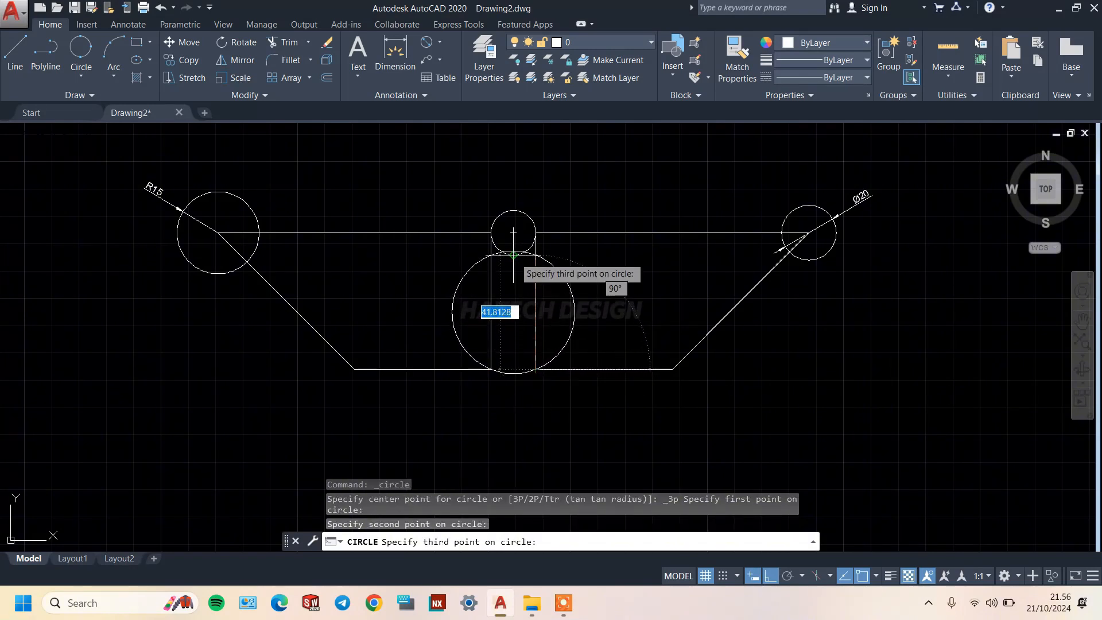
click(513, 253)
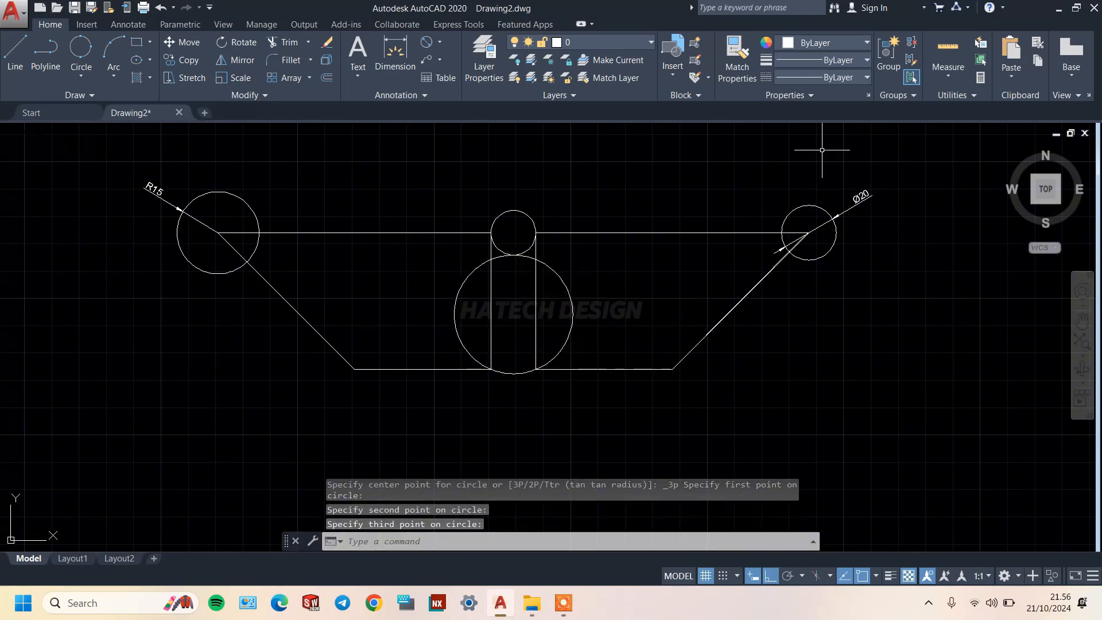
Draw a Tan, Tan, Radius circle of radius 20 tangent to the left-hand outline's slanted side and bottom edge
middle_drag(563, 191, 612, 204)
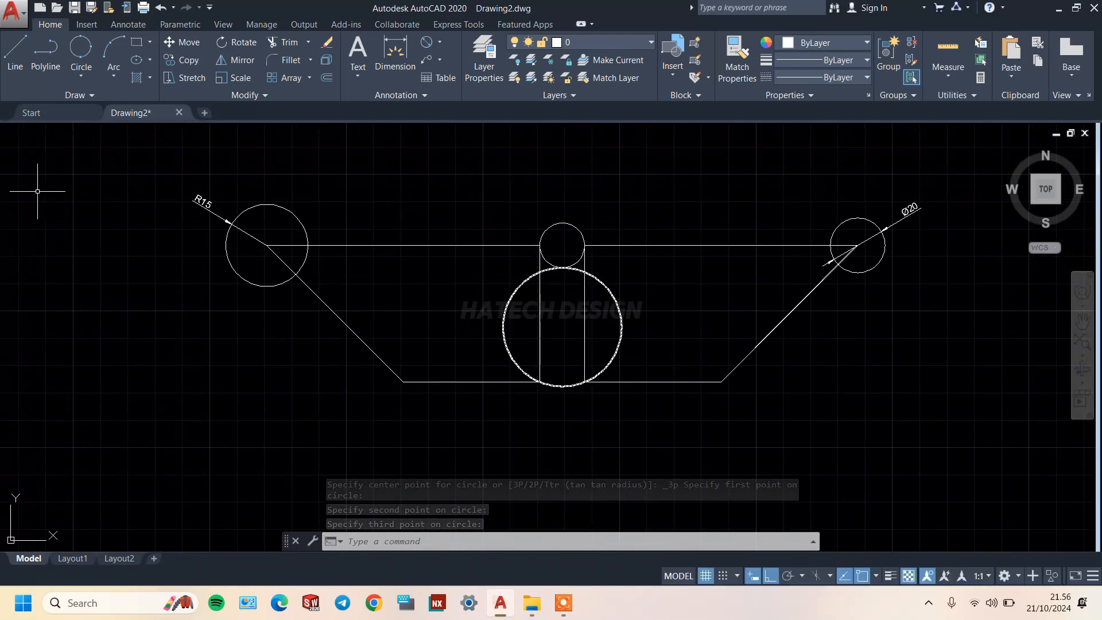
click(74, 73)
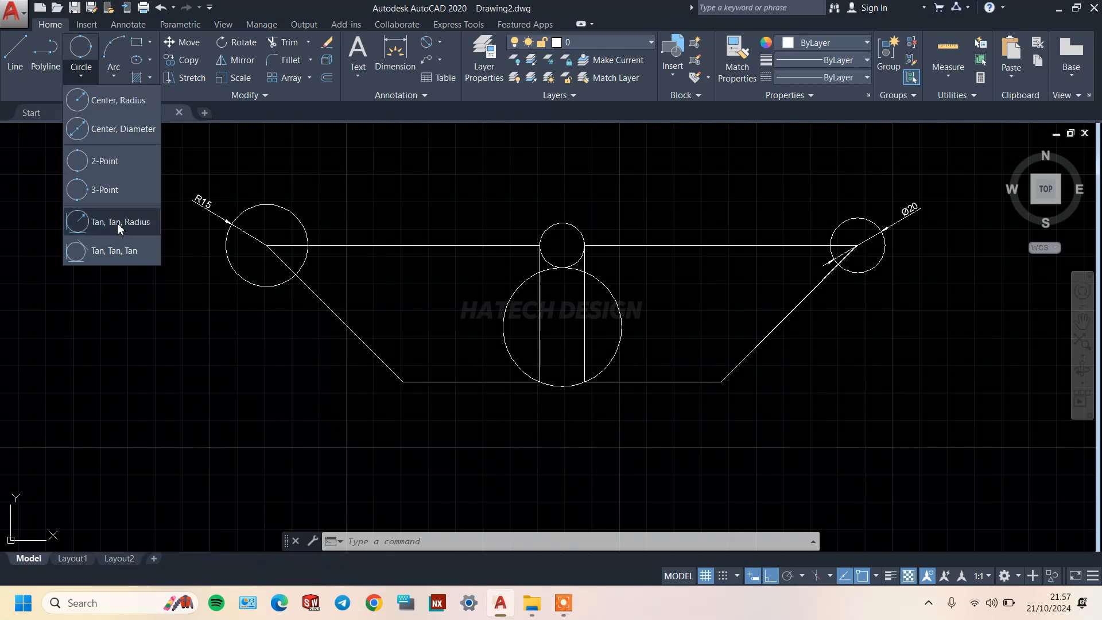
click(120, 234)
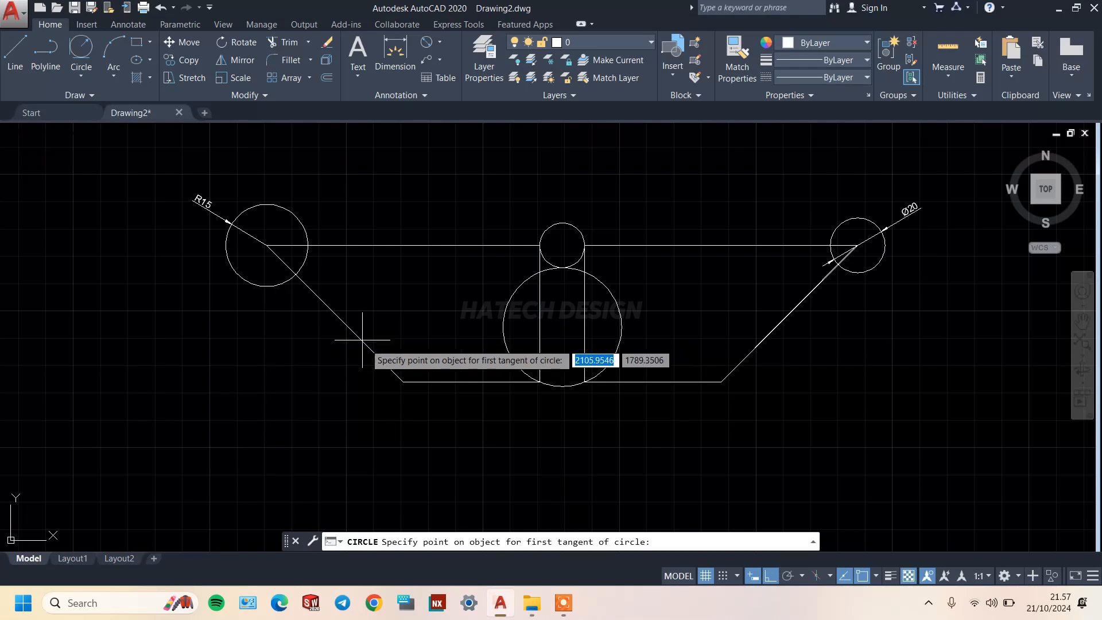
click(369, 341)
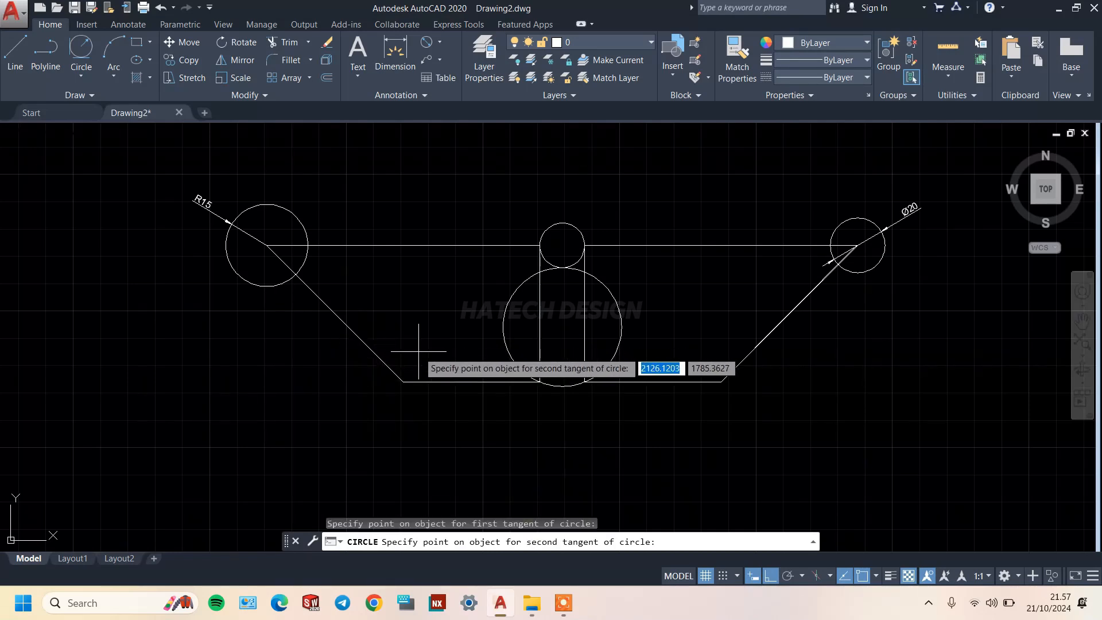
click(436, 382)
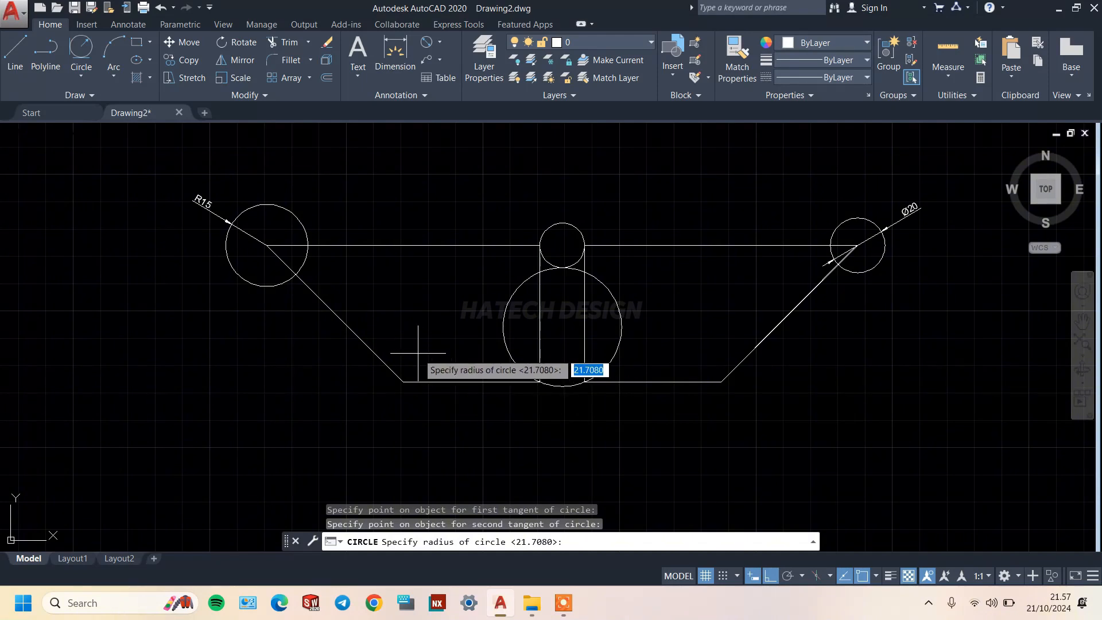
text(20)
key(Return)
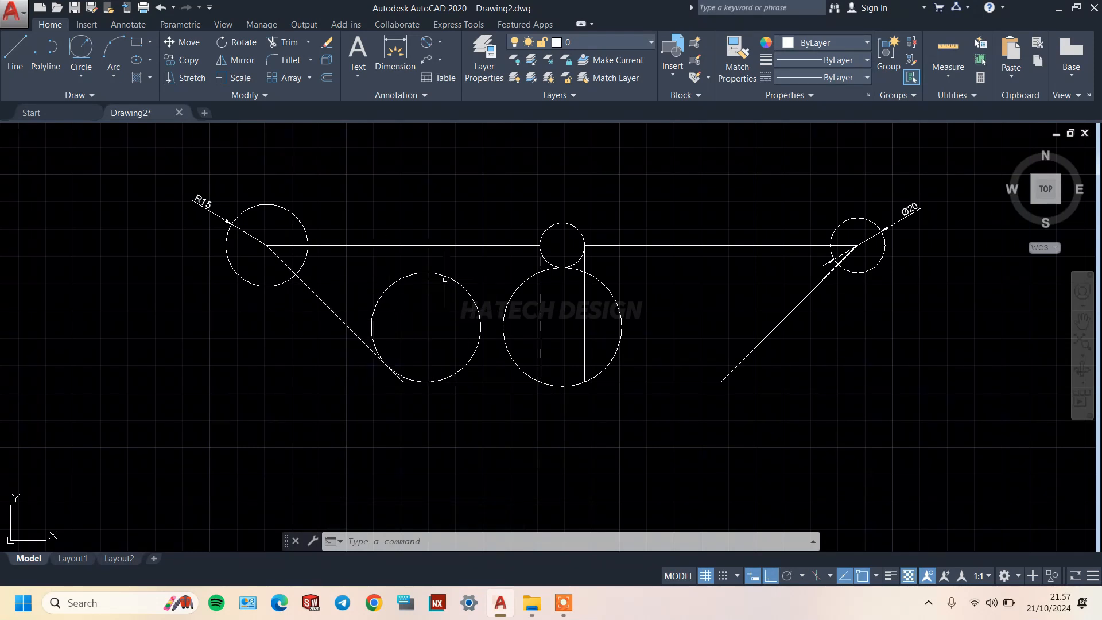
Draw a Tan, Tan, Tan circle tangent to the right-hand outline's vertical side, top edge and slanted side
click(93, 80)
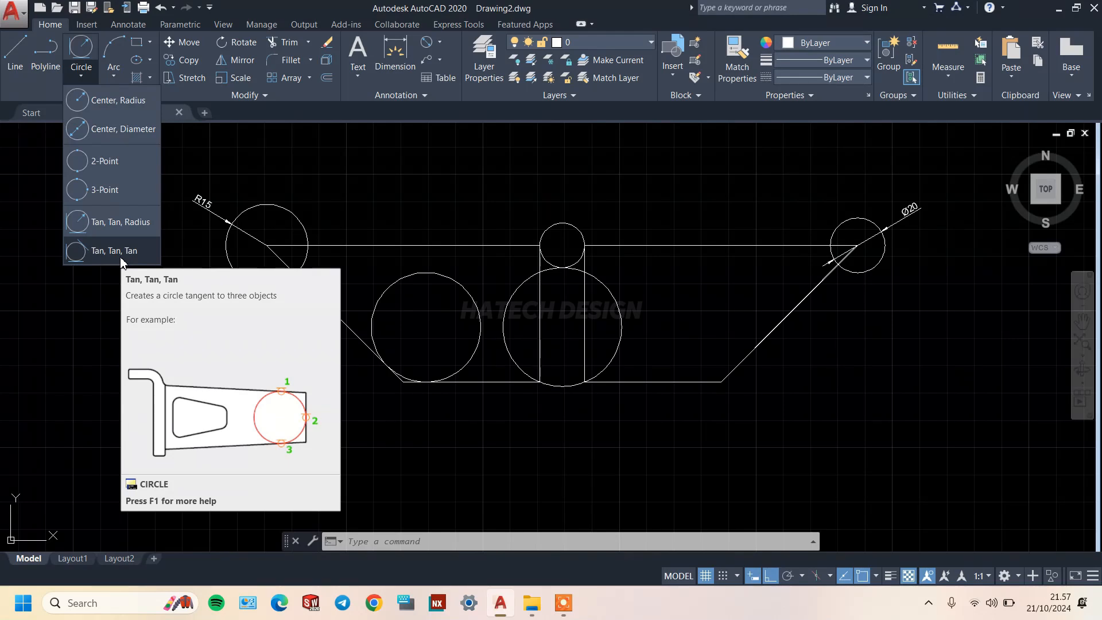
click(586, 310)
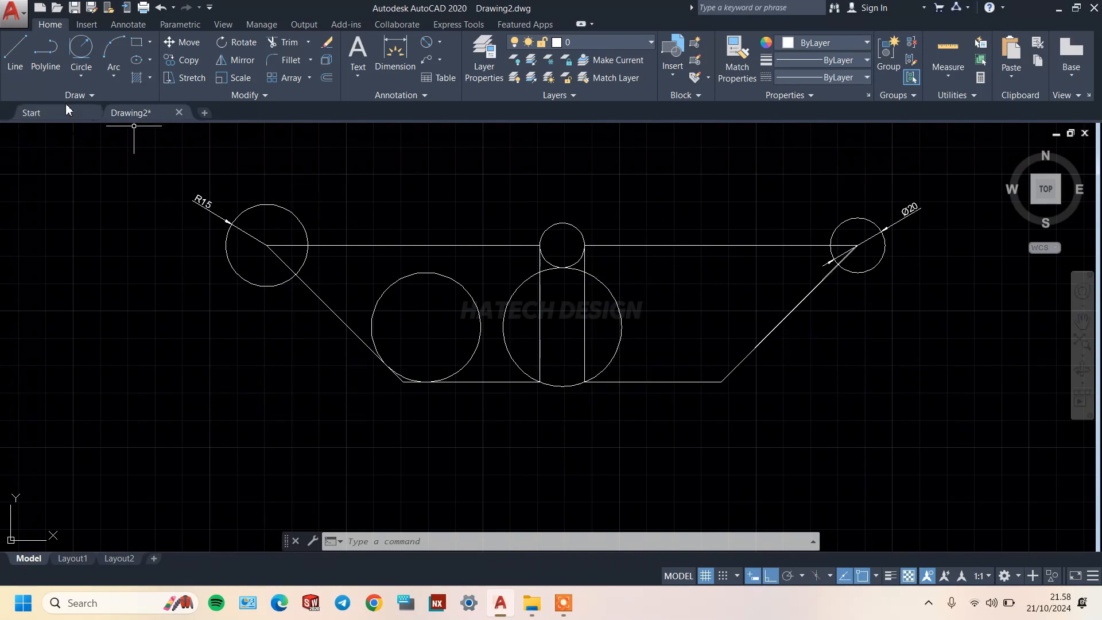
click(72, 79)
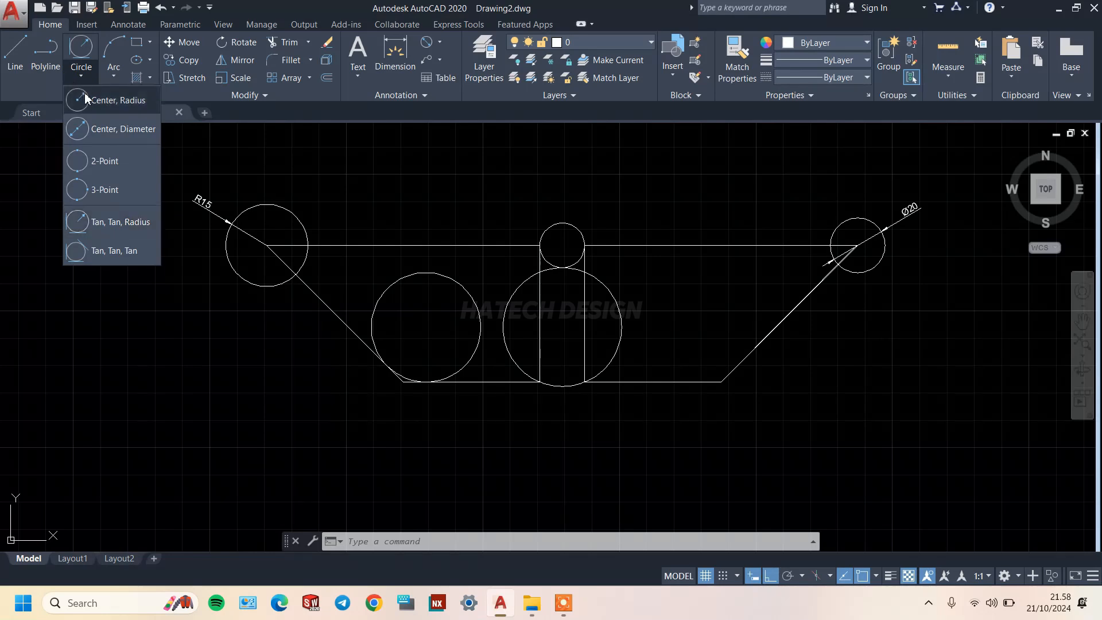
click(115, 249)
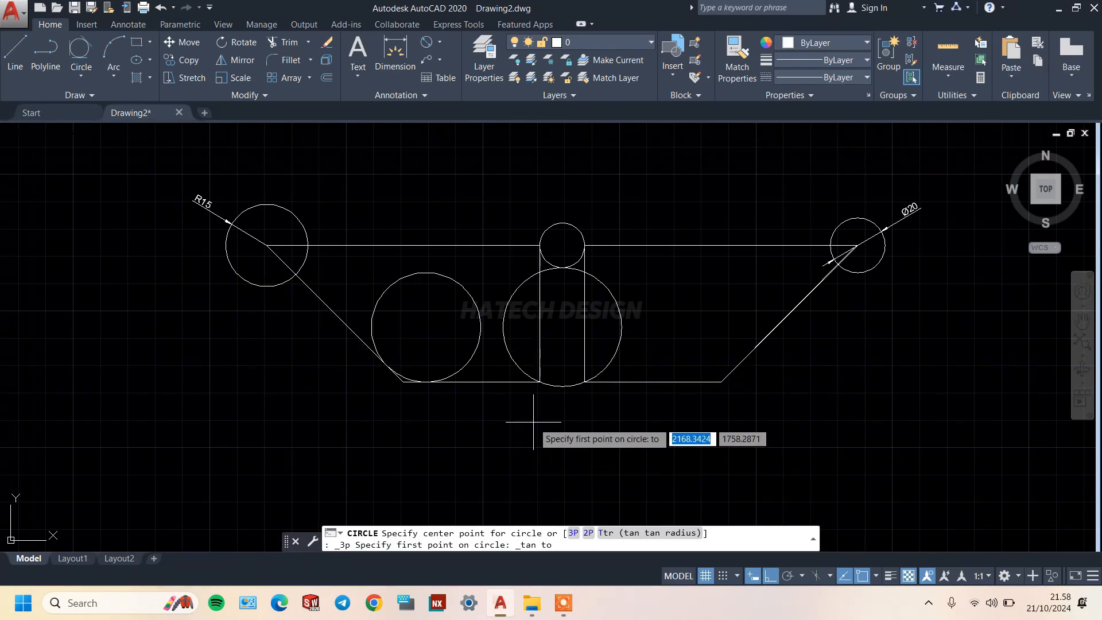
click(584, 318)
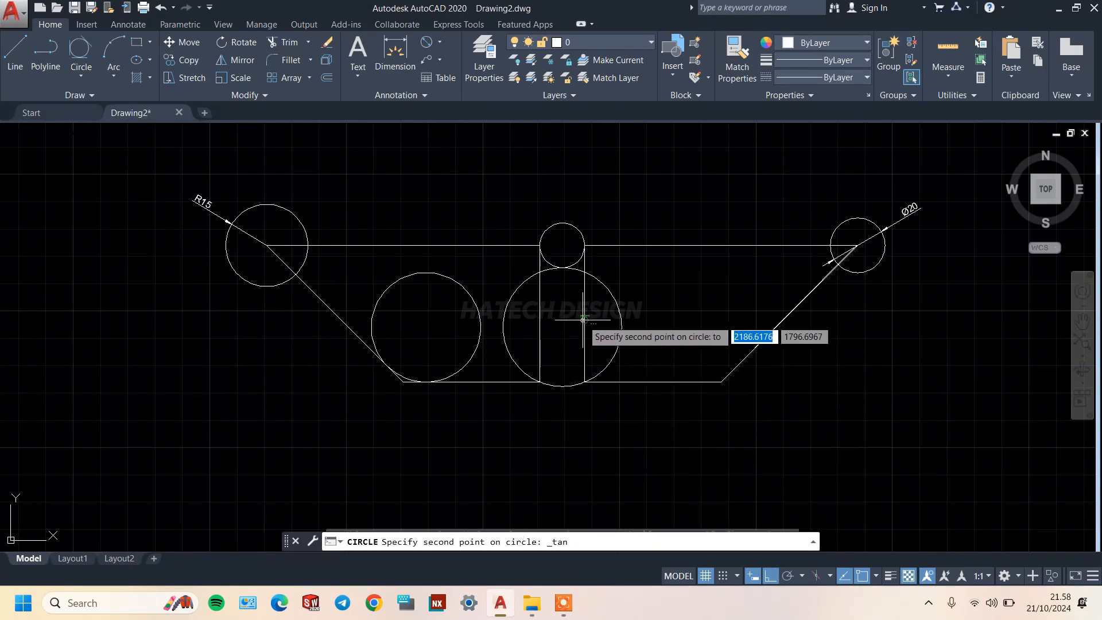
click(681, 245)
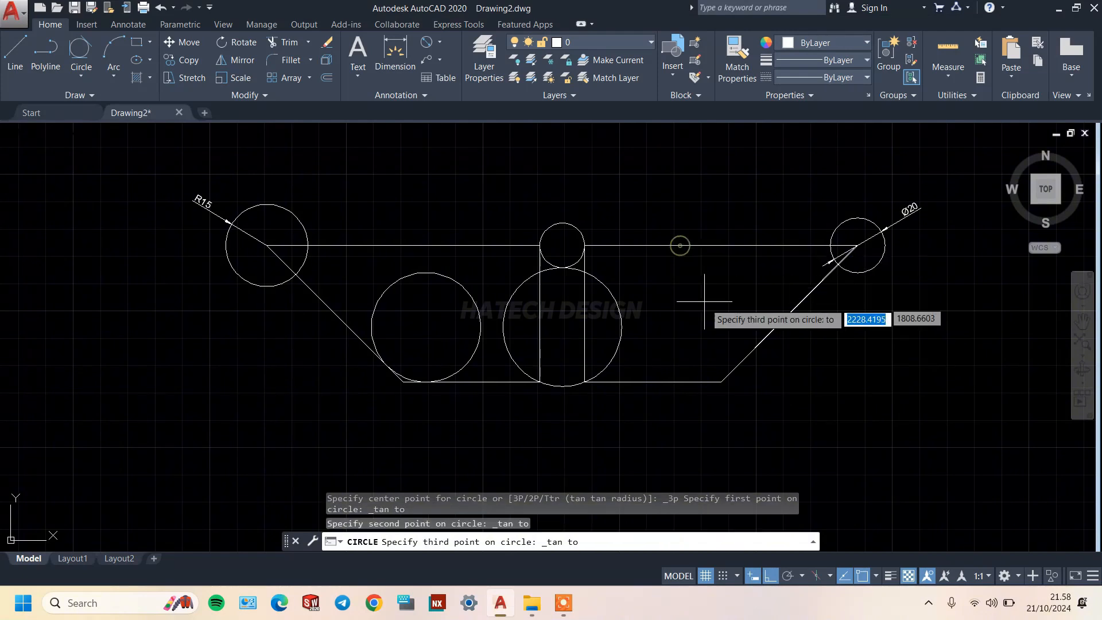
click(765, 331)
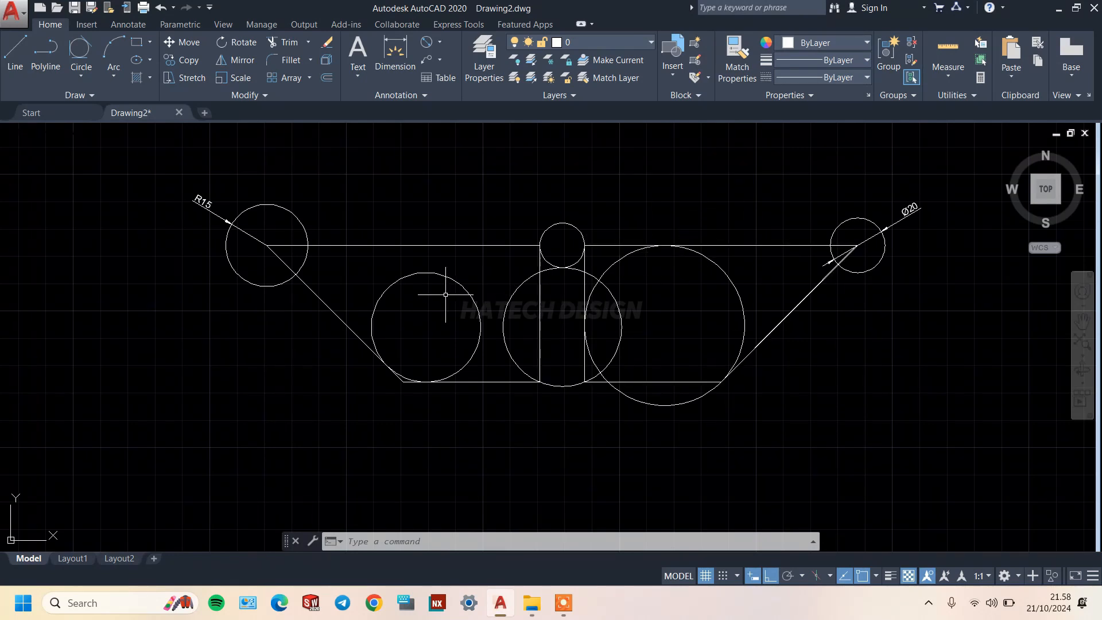
With Ortho off, draw a 3-Point arc between the outlines' outer upper corners through the top quadrant of the small middle circle
click(113, 79)
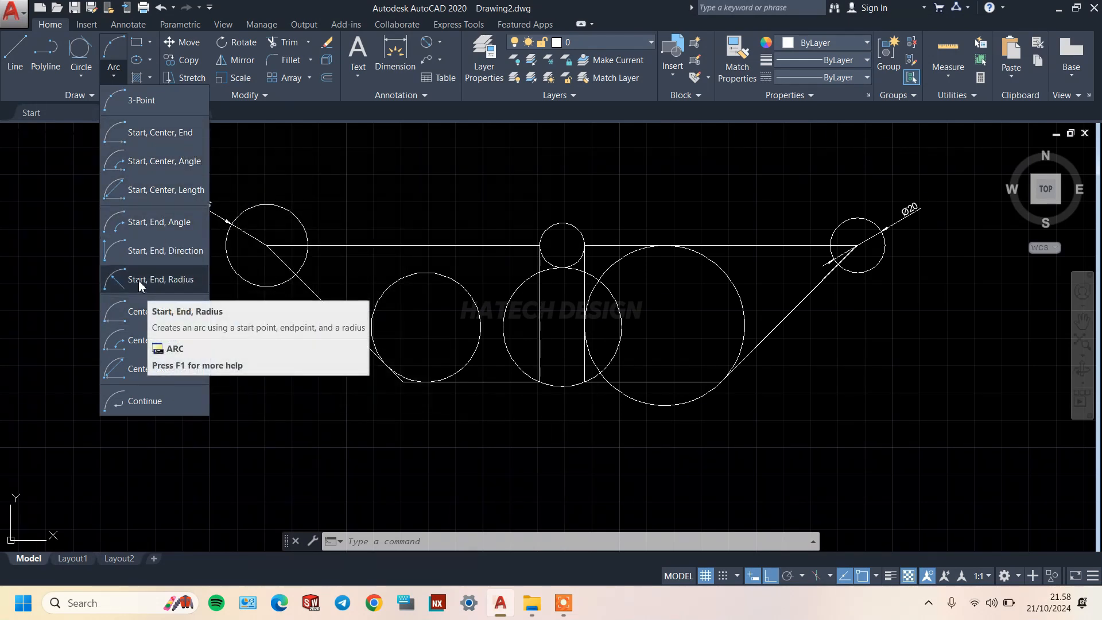
click(154, 106)
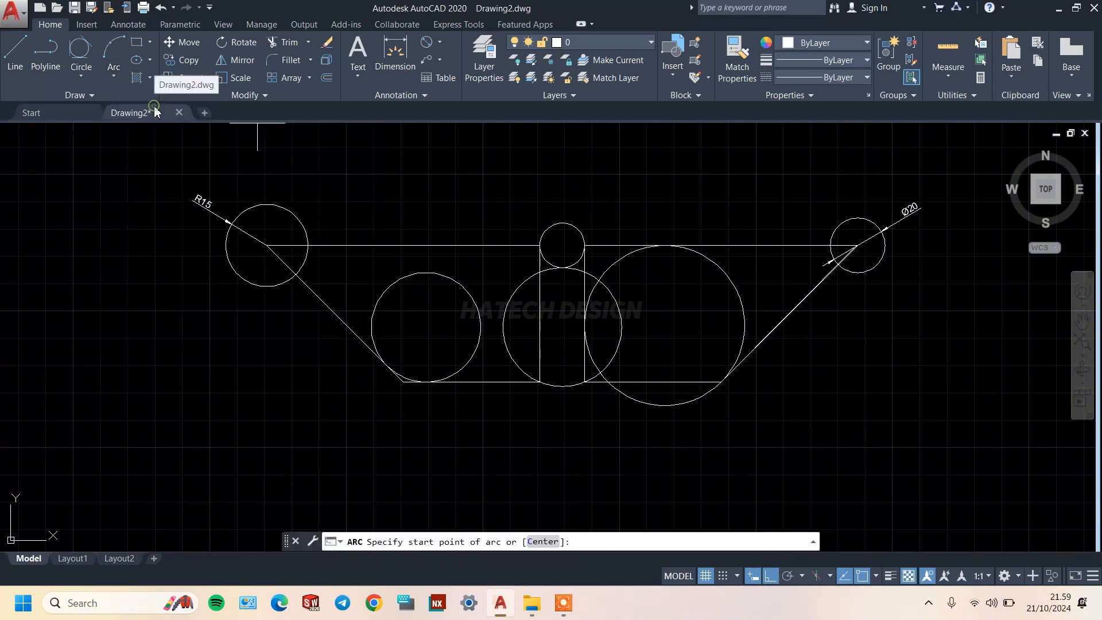
middle_drag(554, 286, 492, 313)
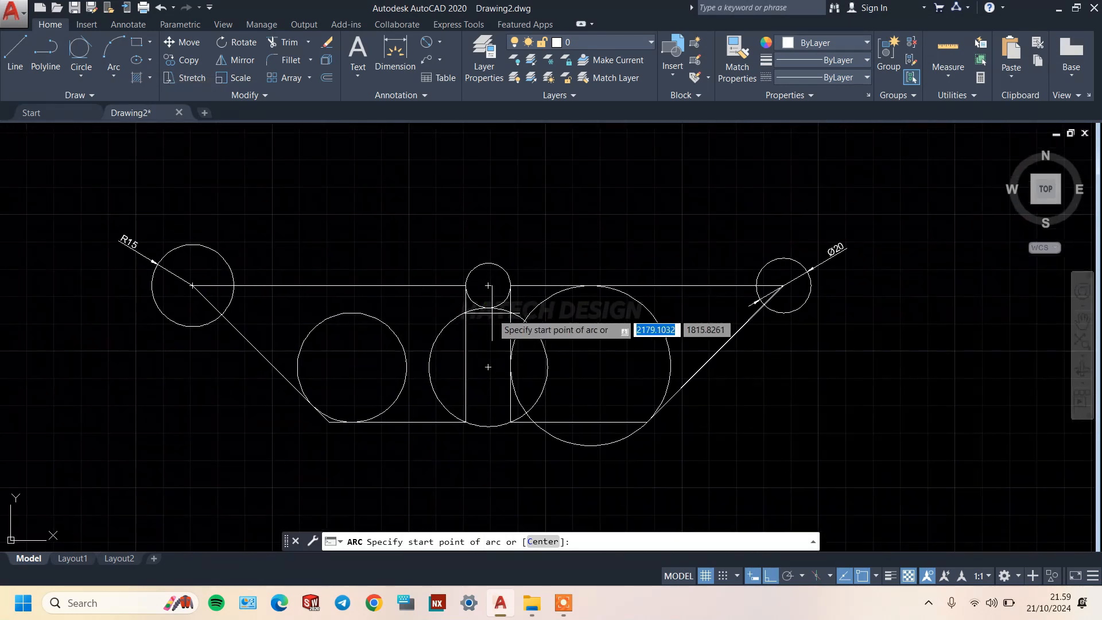
click(192, 285)
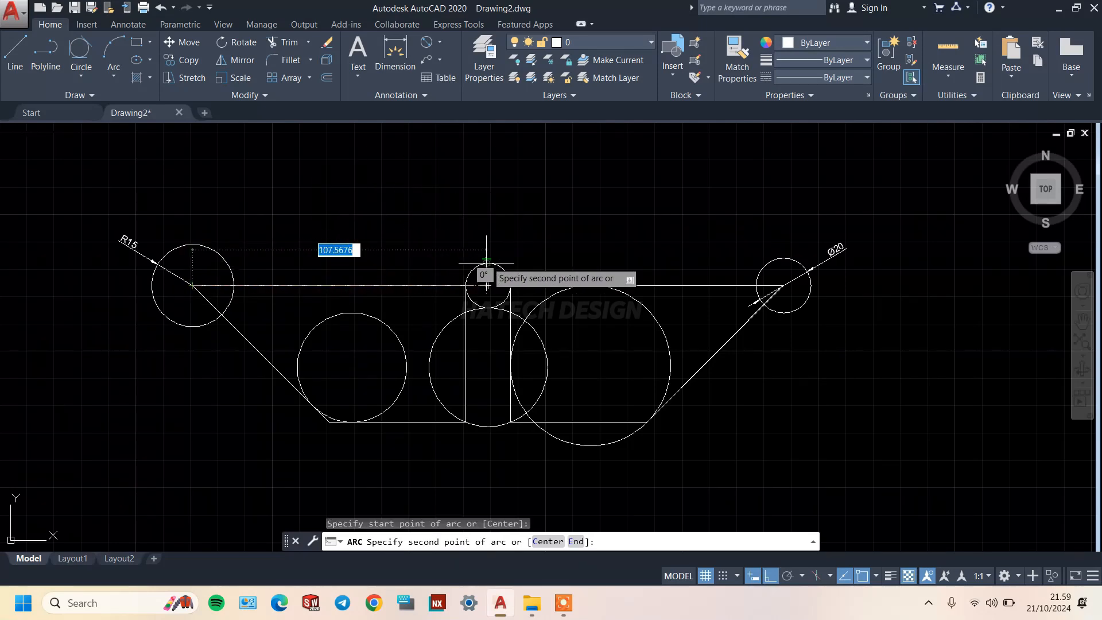
click(771, 576)
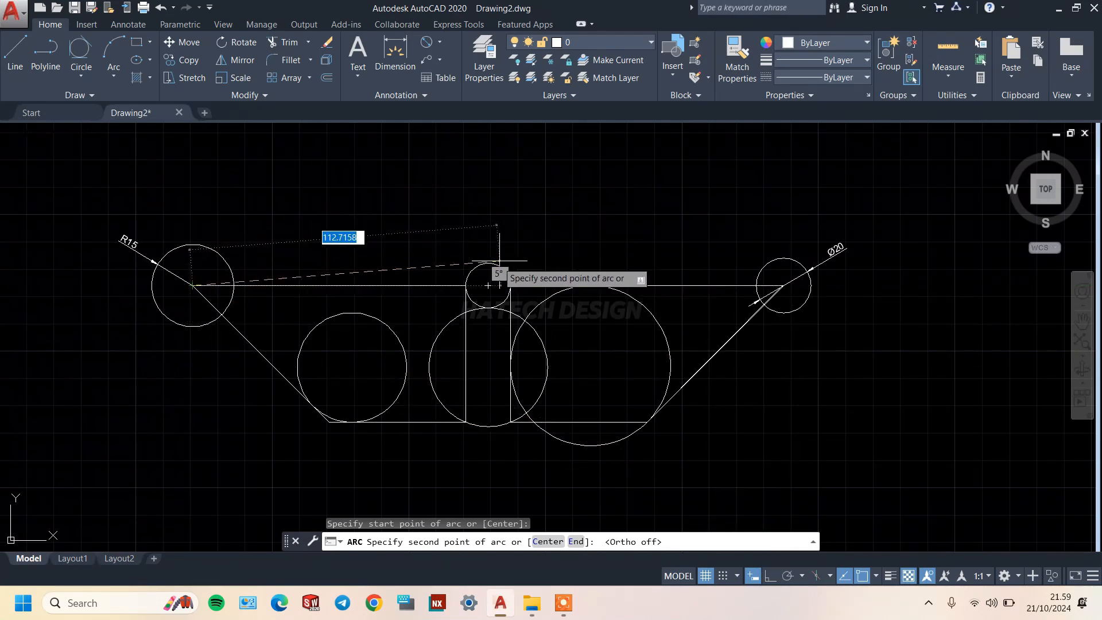
click(488, 263)
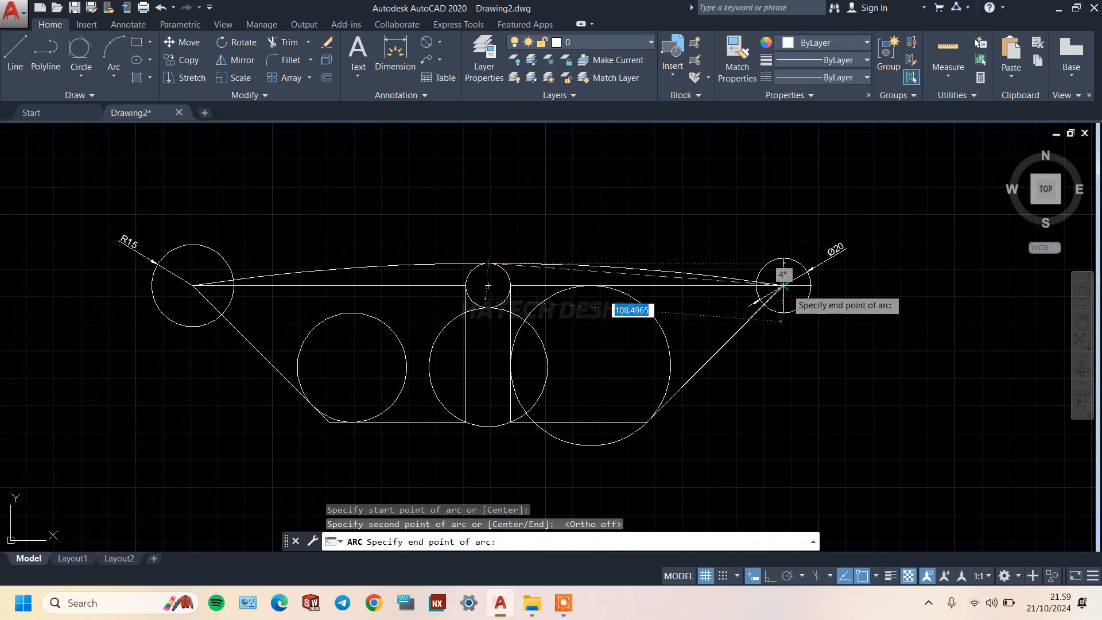
click(782, 286)
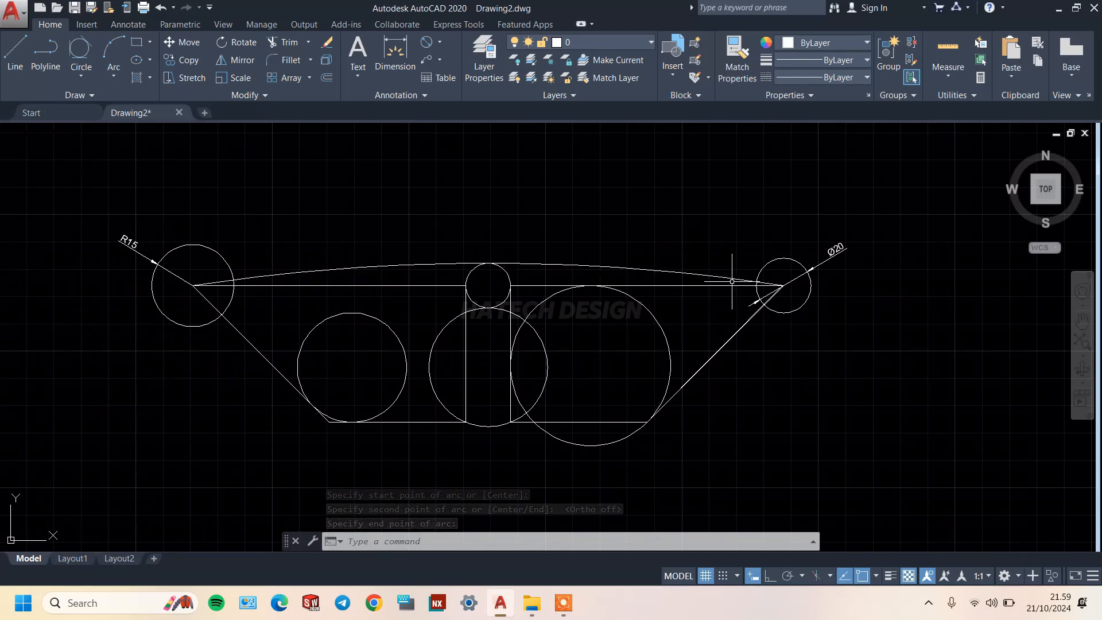
Erase the two tangent circles inside the left-hand and right-hand outlines
click(546, 300)
click(379, 320)
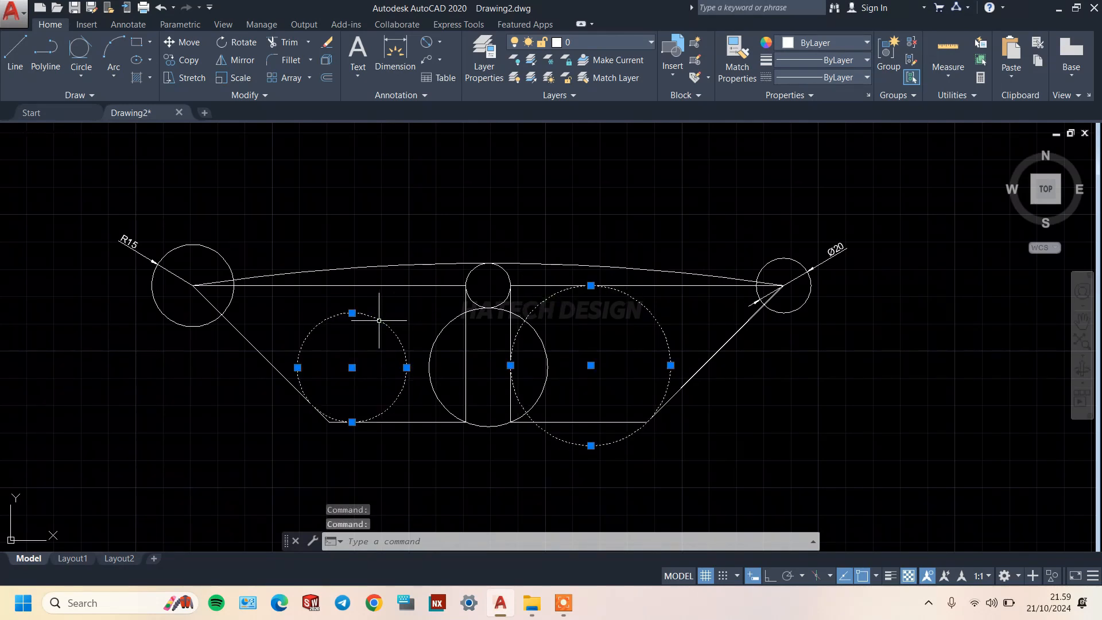
text(e)
key(Return)
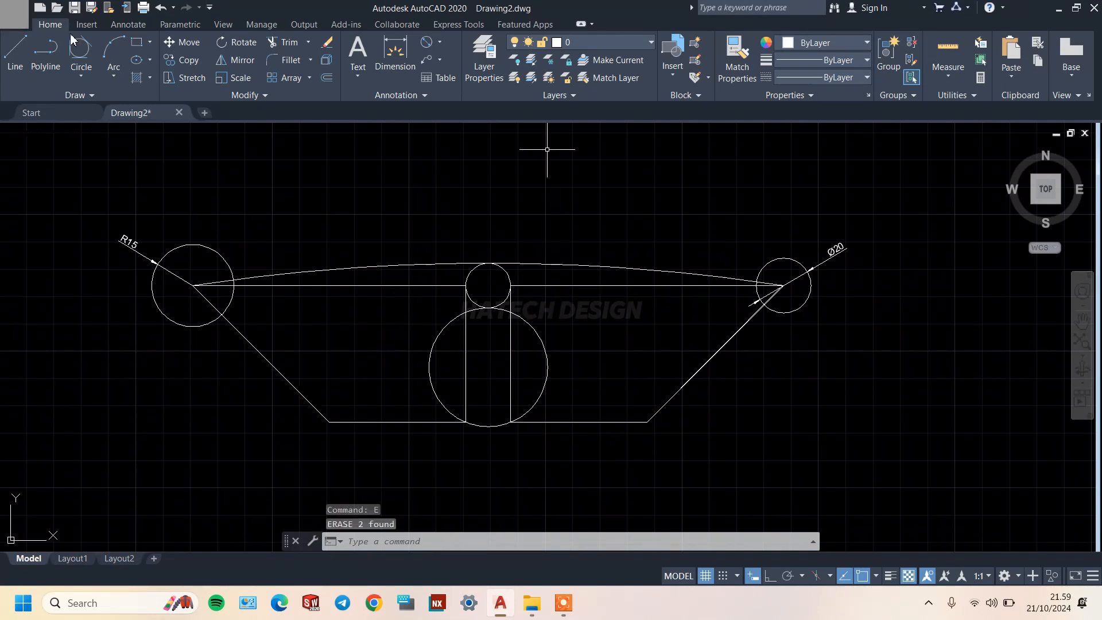
Draw a Start, Center, End arc below the outlines between their outer lower corners, centred on the large middle circle's center
click(111, 78)
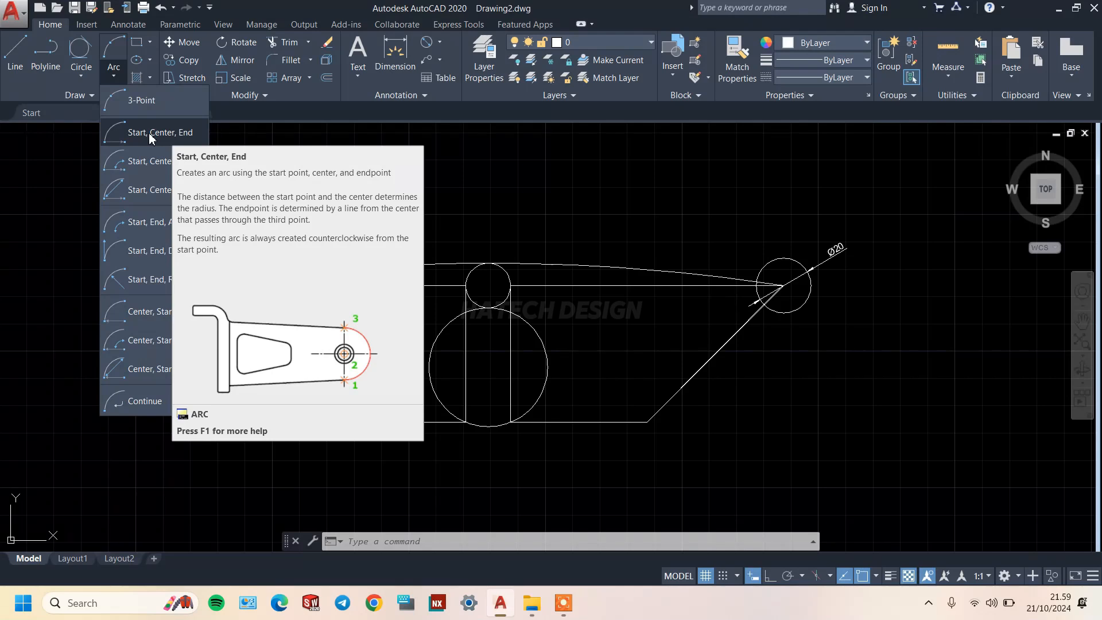
click(150, 133)
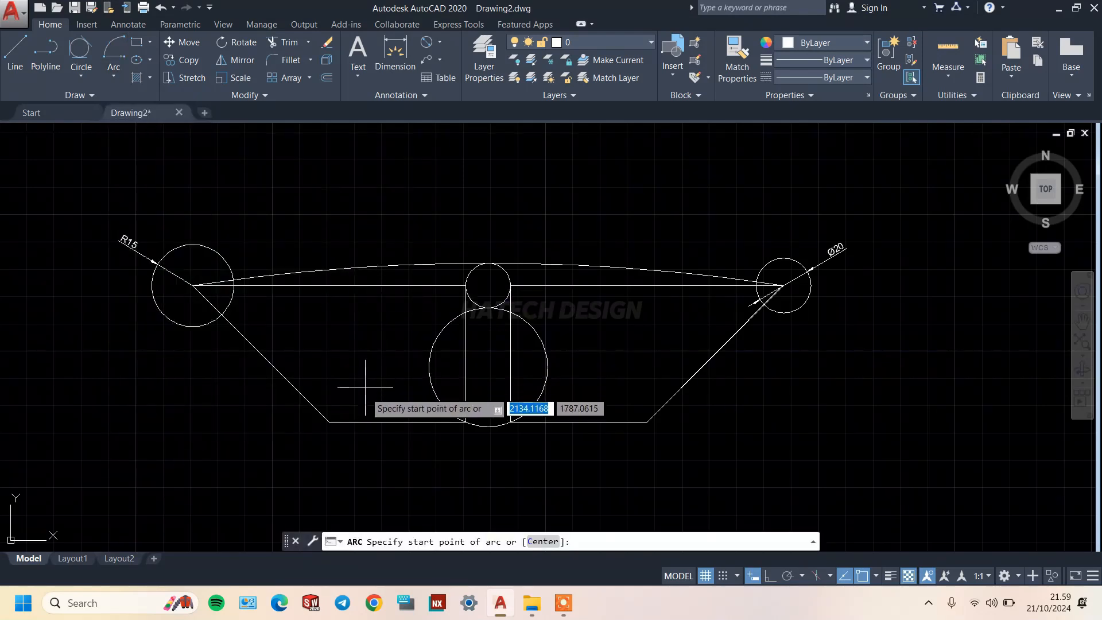
click(330, 422)
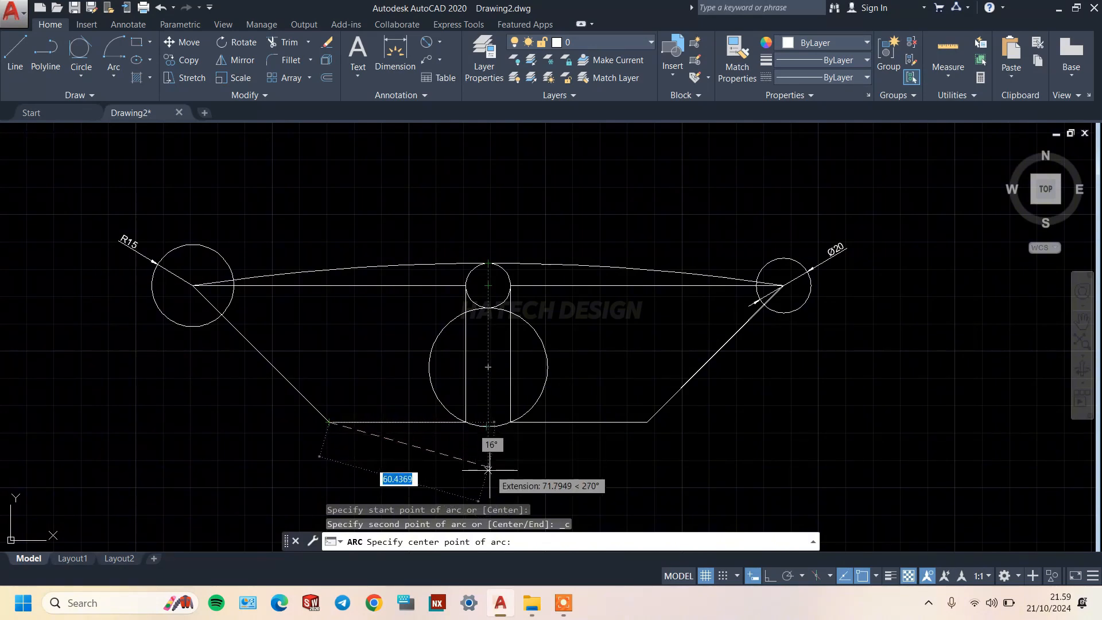
click(491, 371)
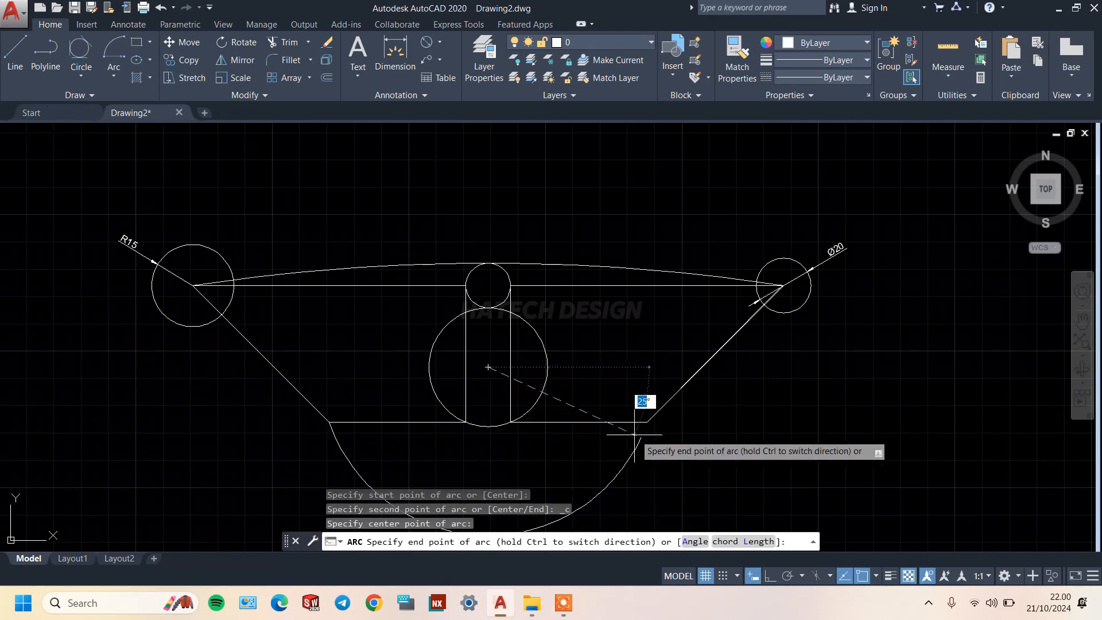
click(647, 422)
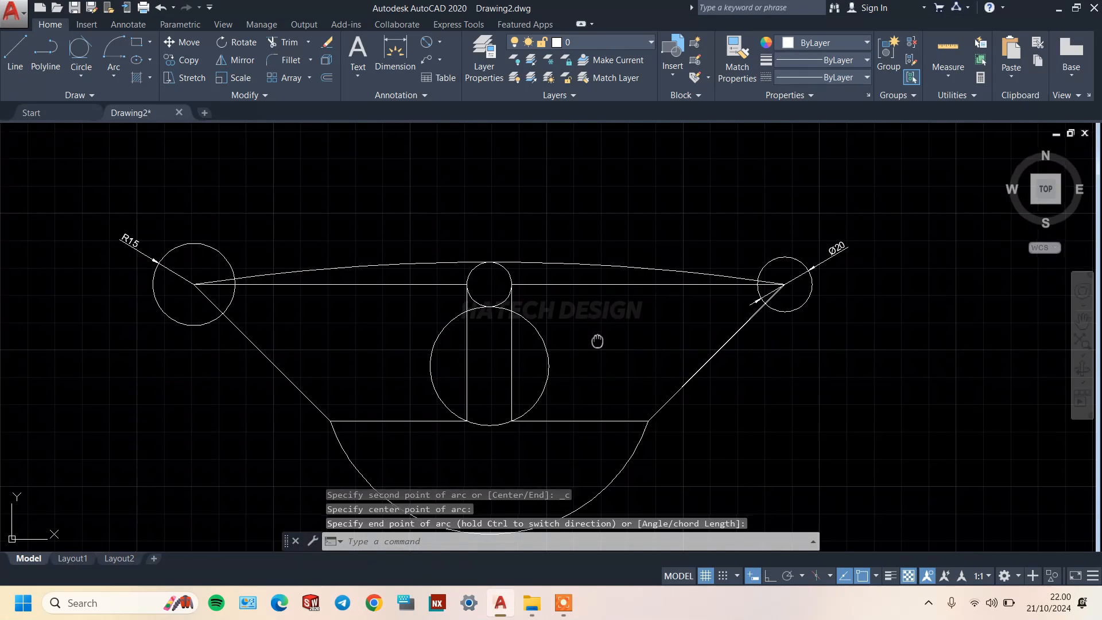
middle_drag(597, 339, 667, 290)
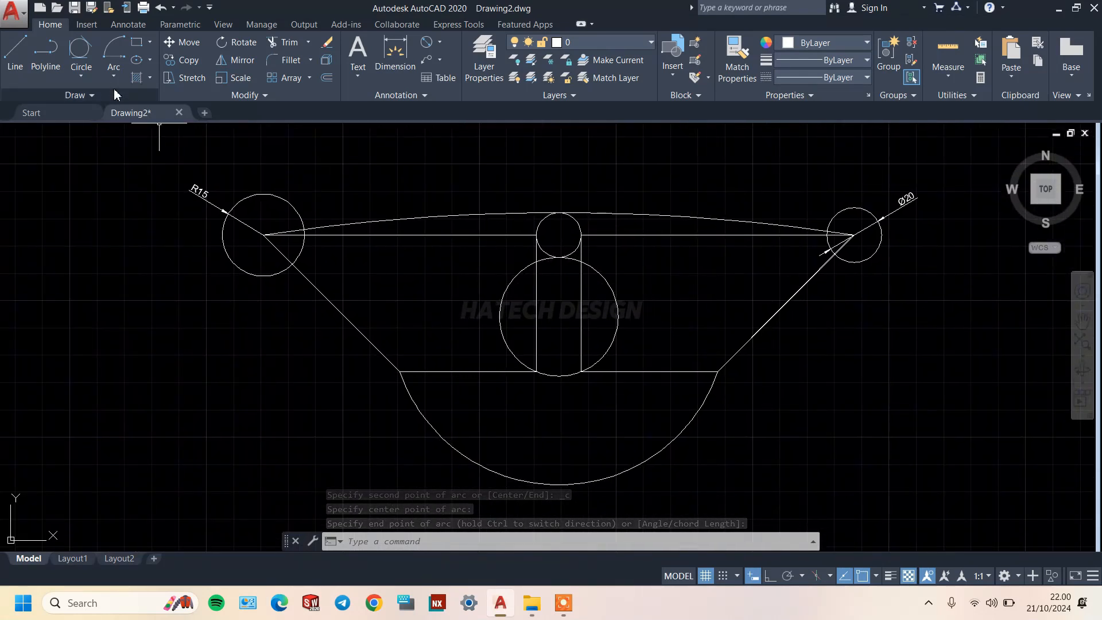
click(114, 70)
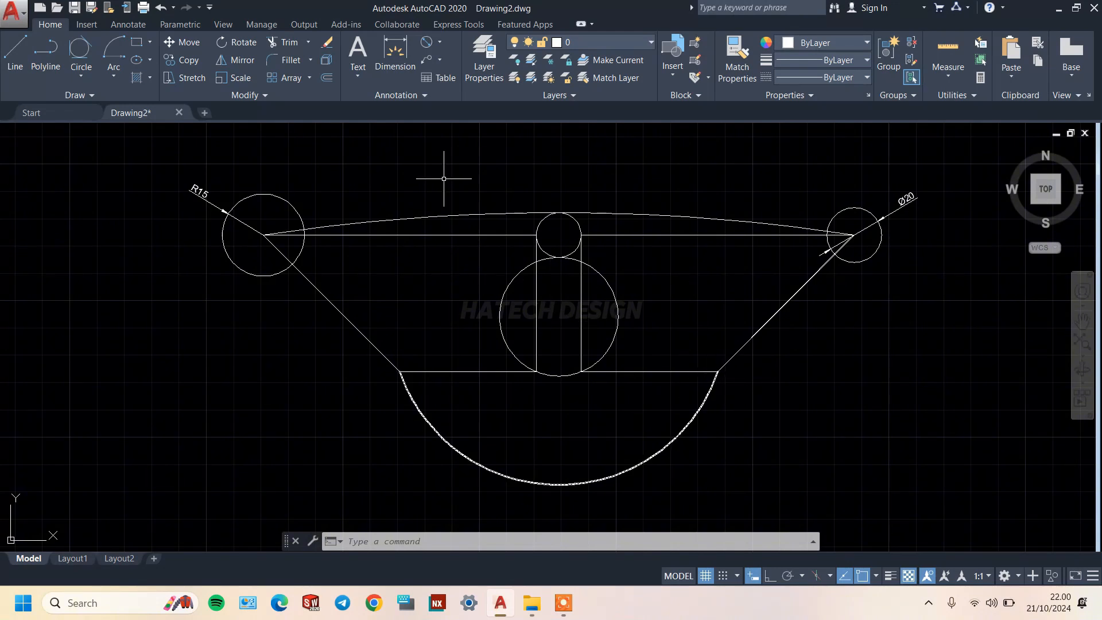
click(118, 79)
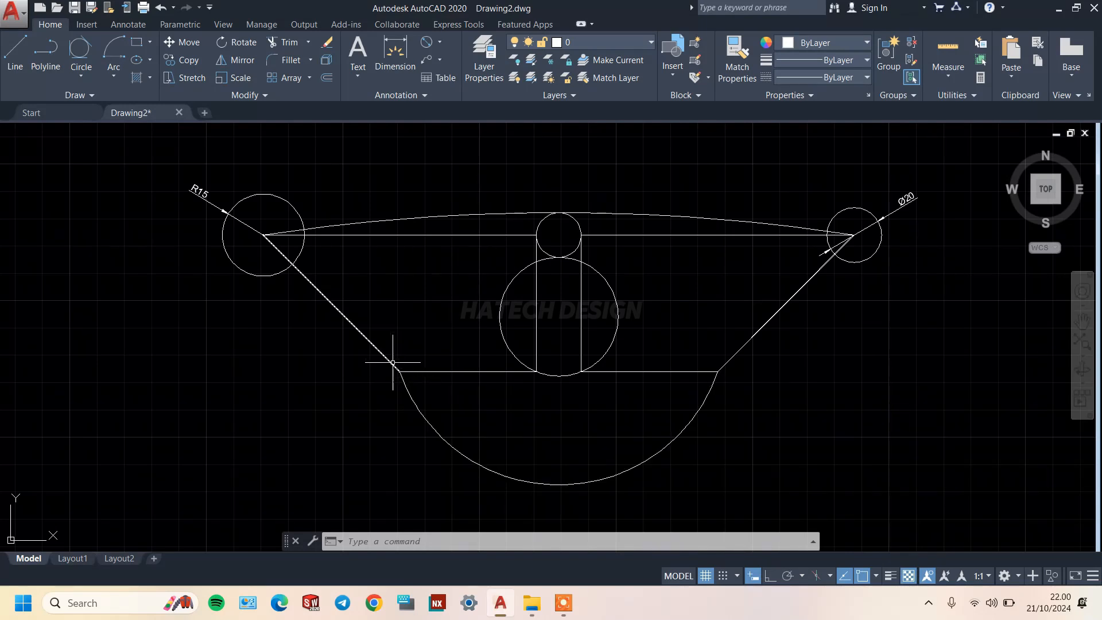
middle_drag(635, 387, 625, 365)
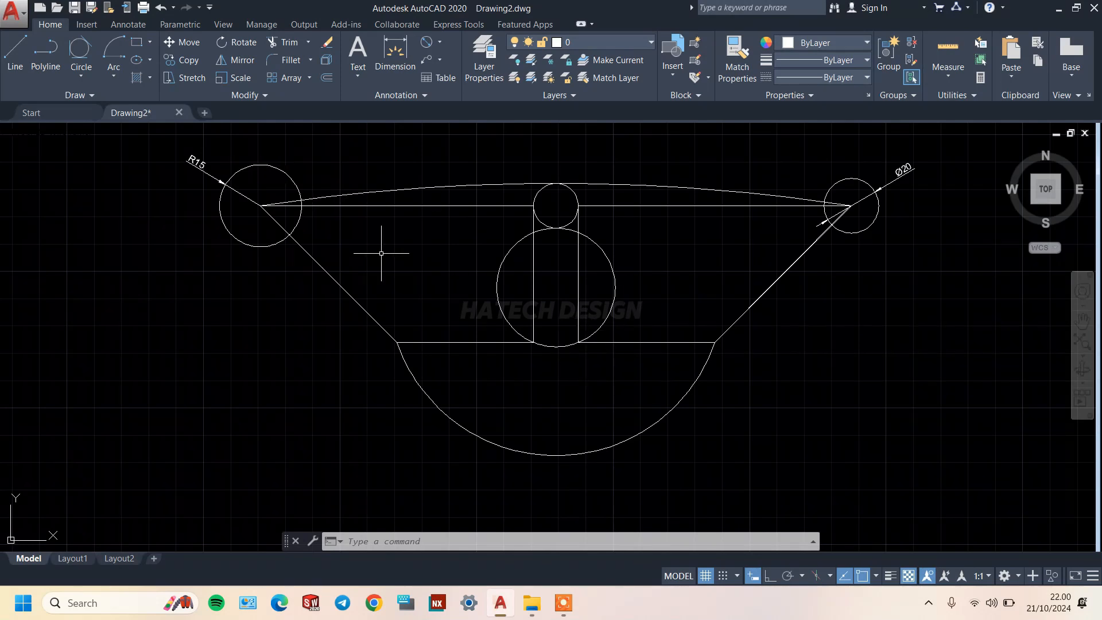
Draw a Start, End, Radius arc of radius 60 below the outlines between their outer lower corners
click(114, 75)
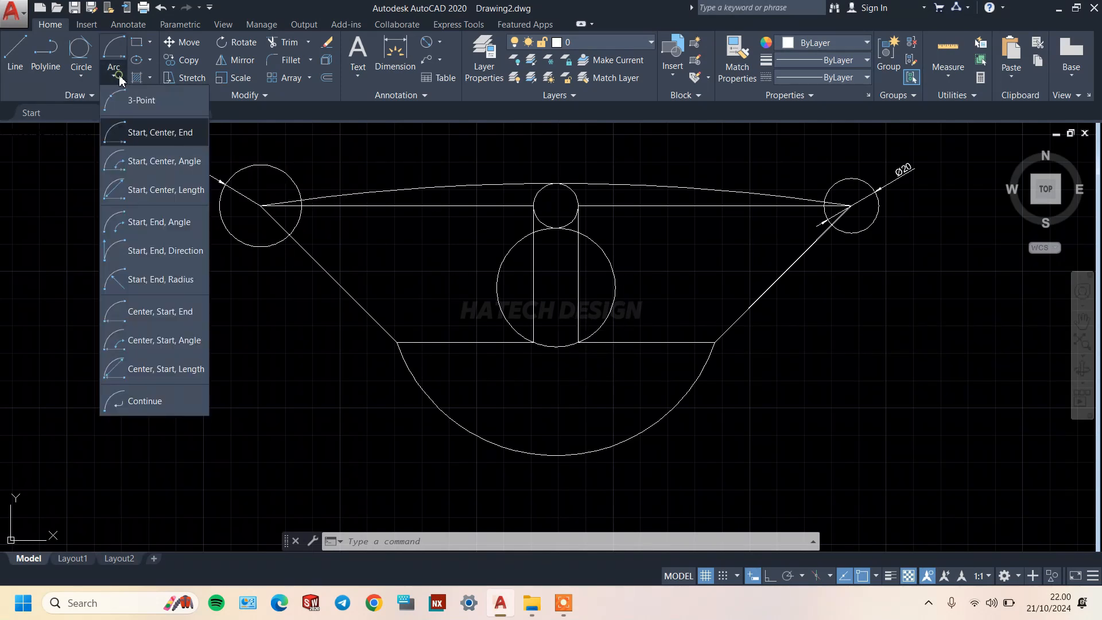
click(174, 281)
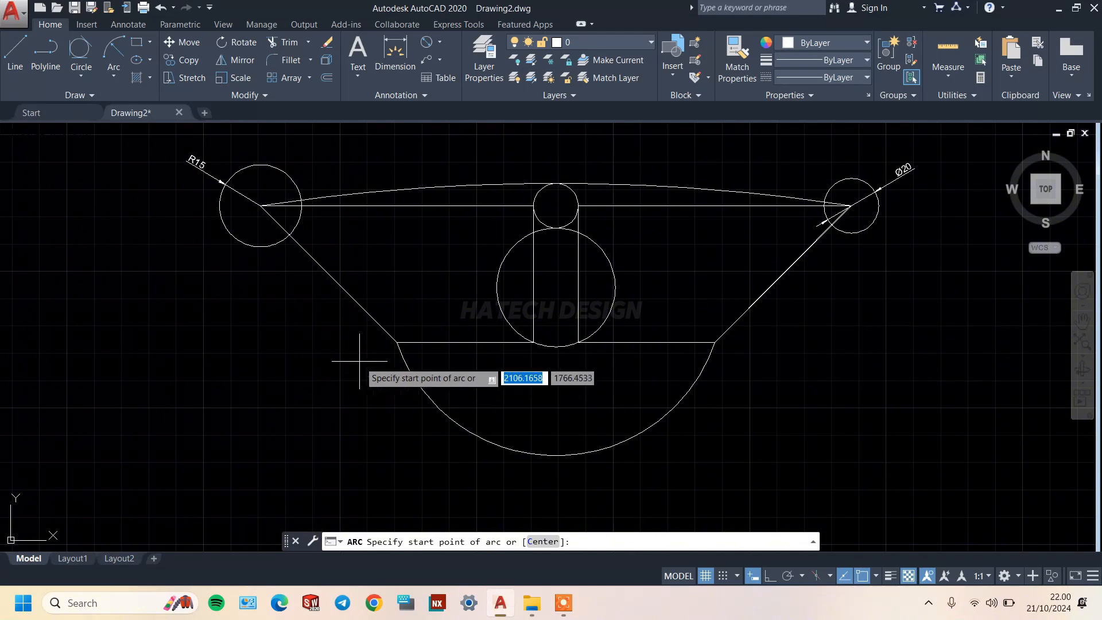
click(397, 343)
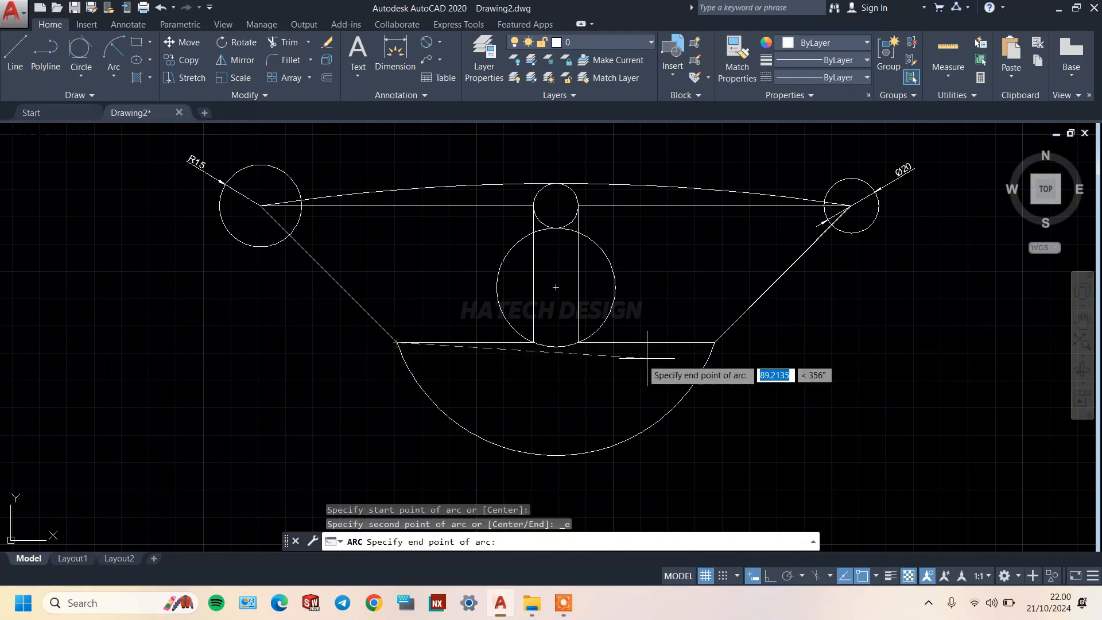
click(715, 343)
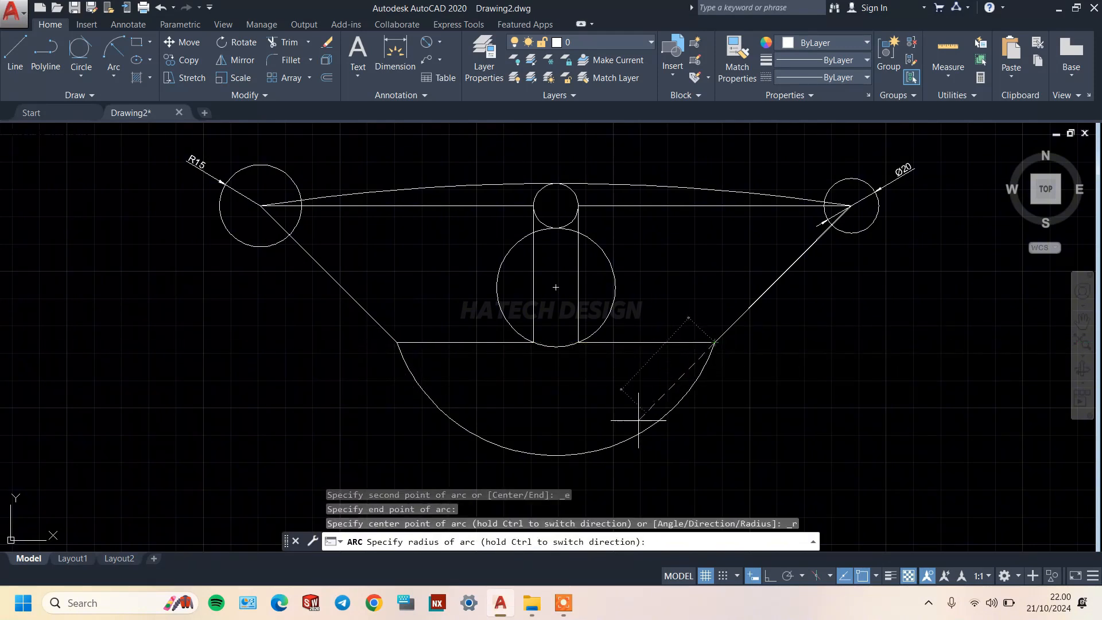
middle_drag(597, 423, 597, 294)
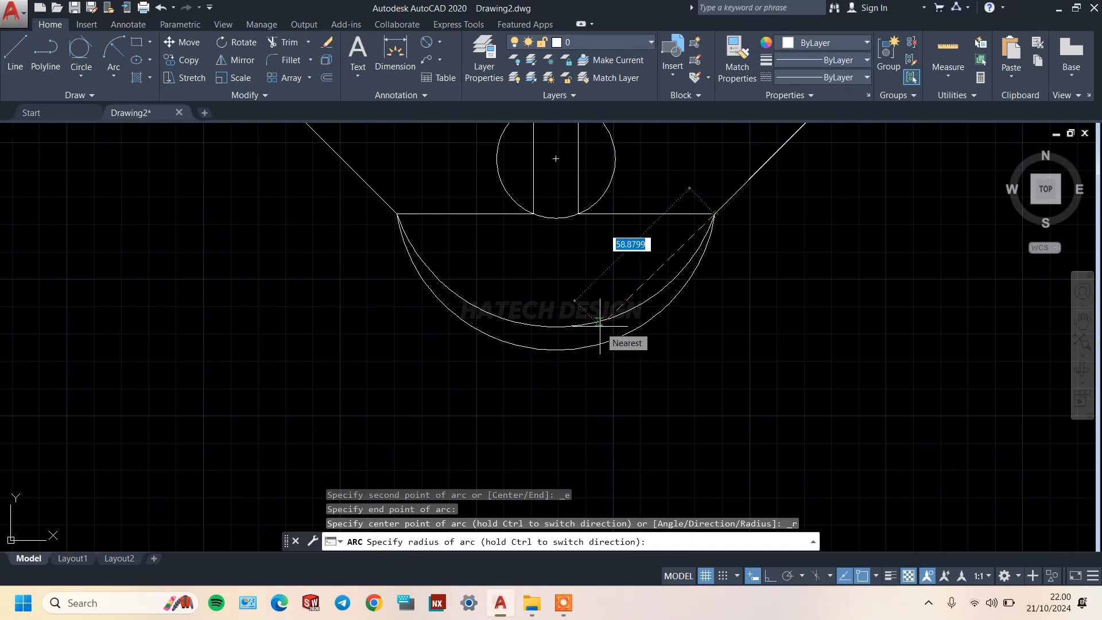
text(60)
key(Return)
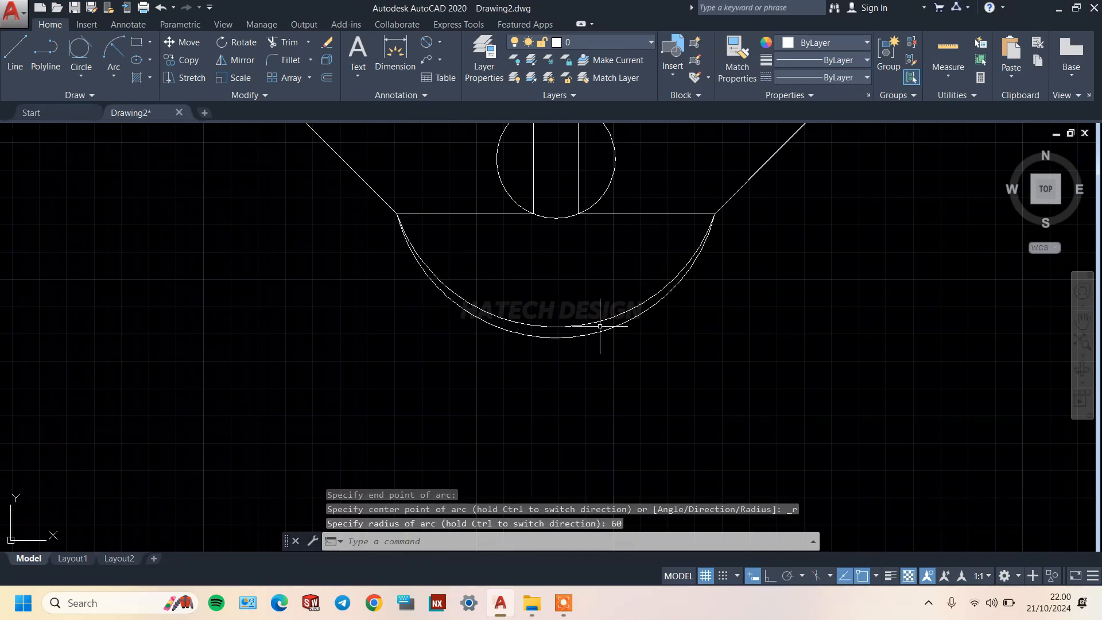
middle_drag(599, 326, 607, 394)
scroll(627, 376, down, 2)
scroll(603, 412, up, 2)
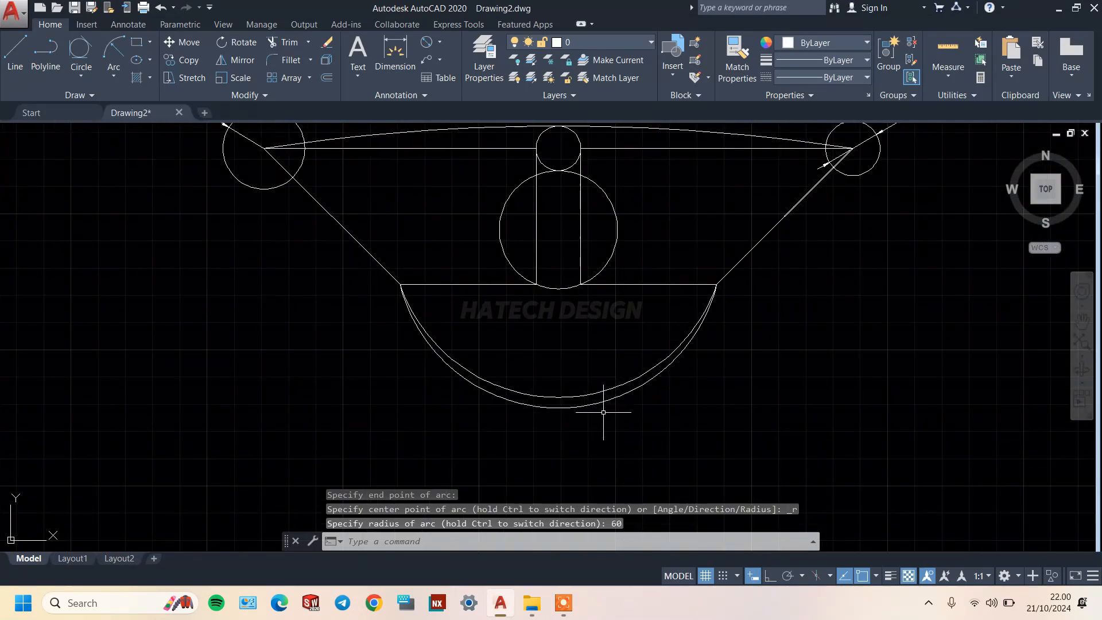
click(599, 402)
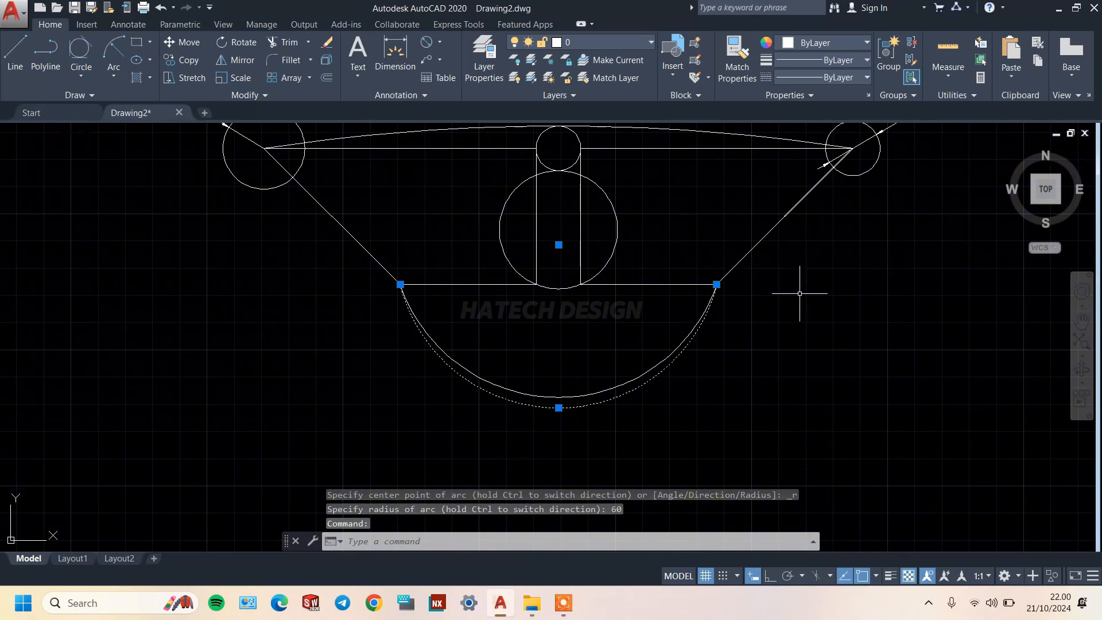
key(Escape)
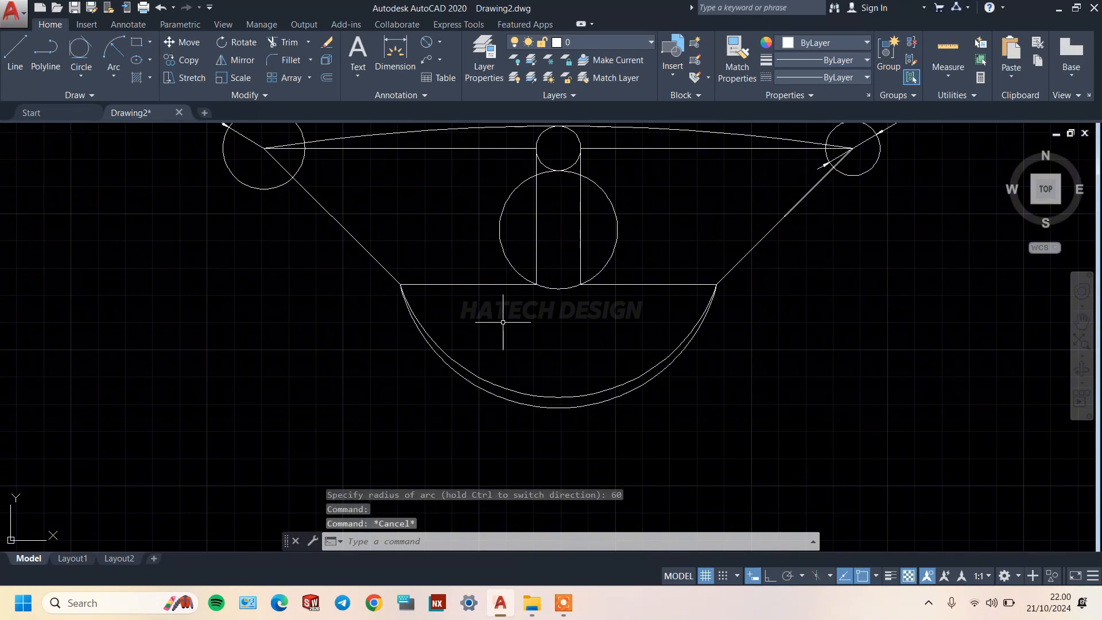
click(89, 74)
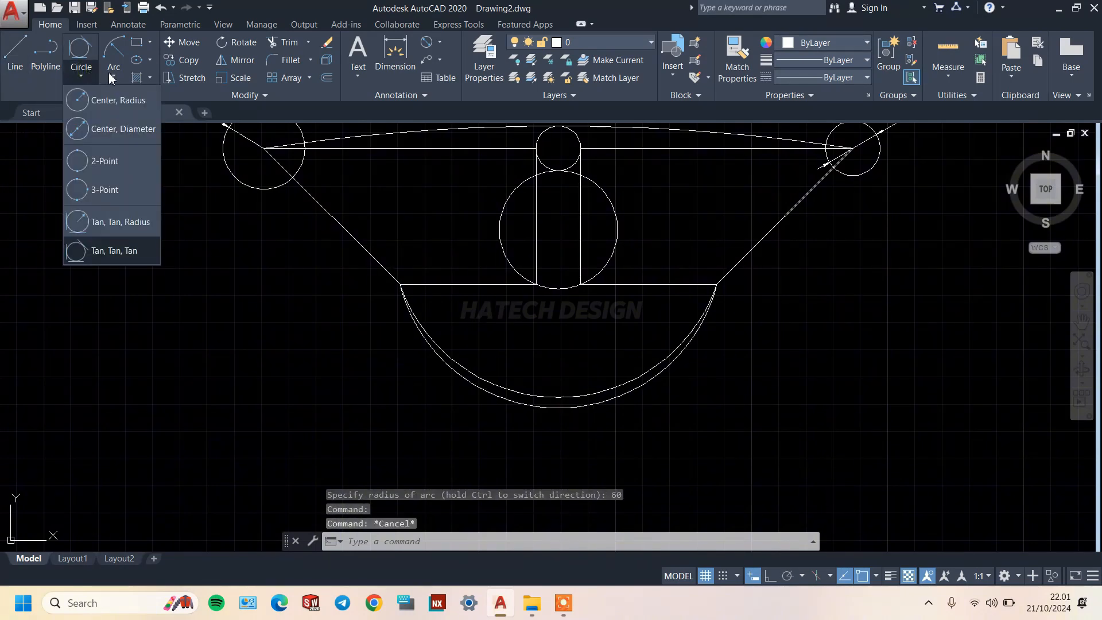
click(113, 76)
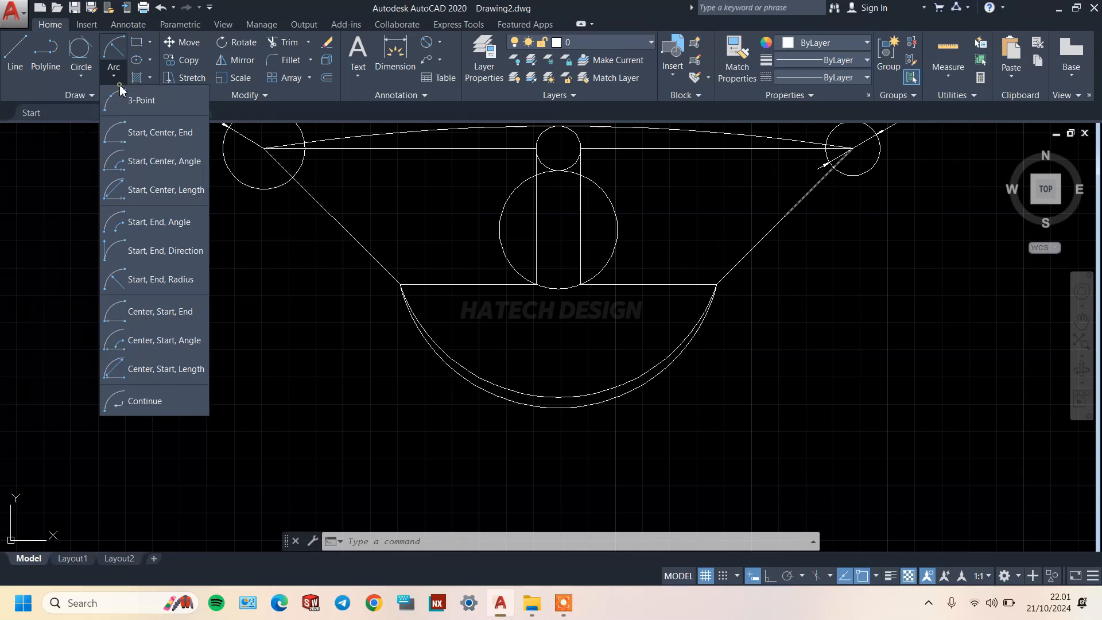
click(151, 43)
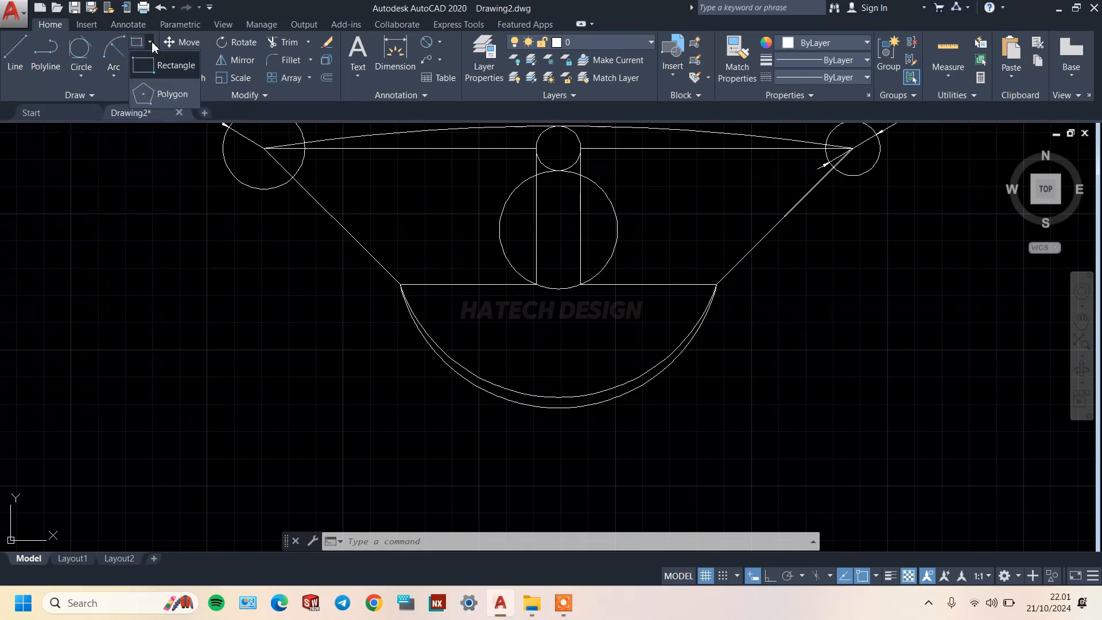
scroll(268, 320, down, 2)
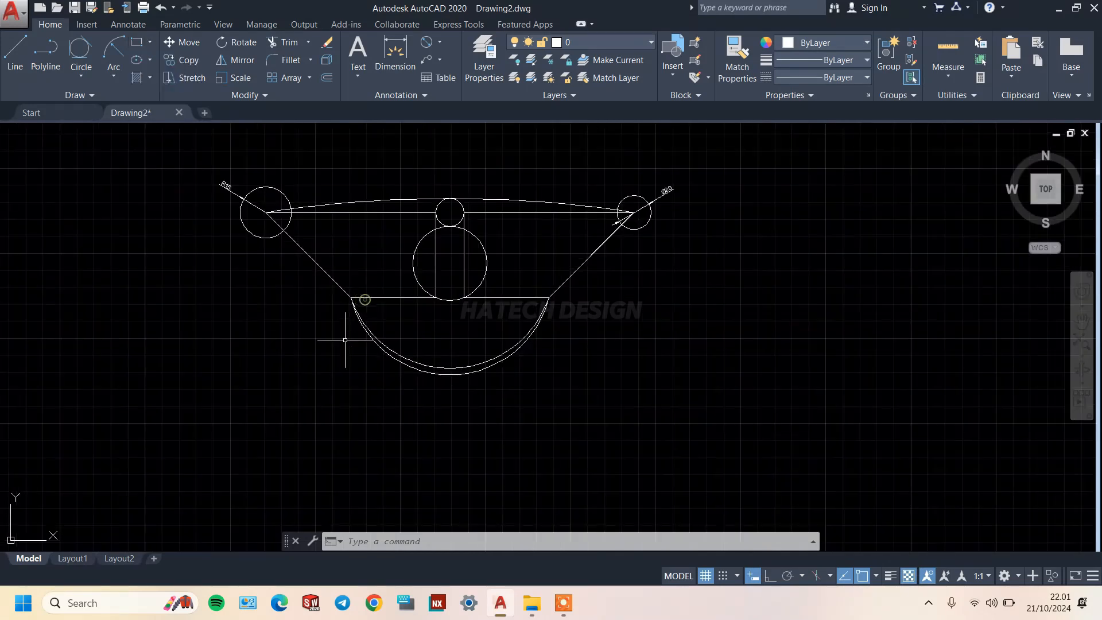
middle_drag(361, 274, 402, 280)
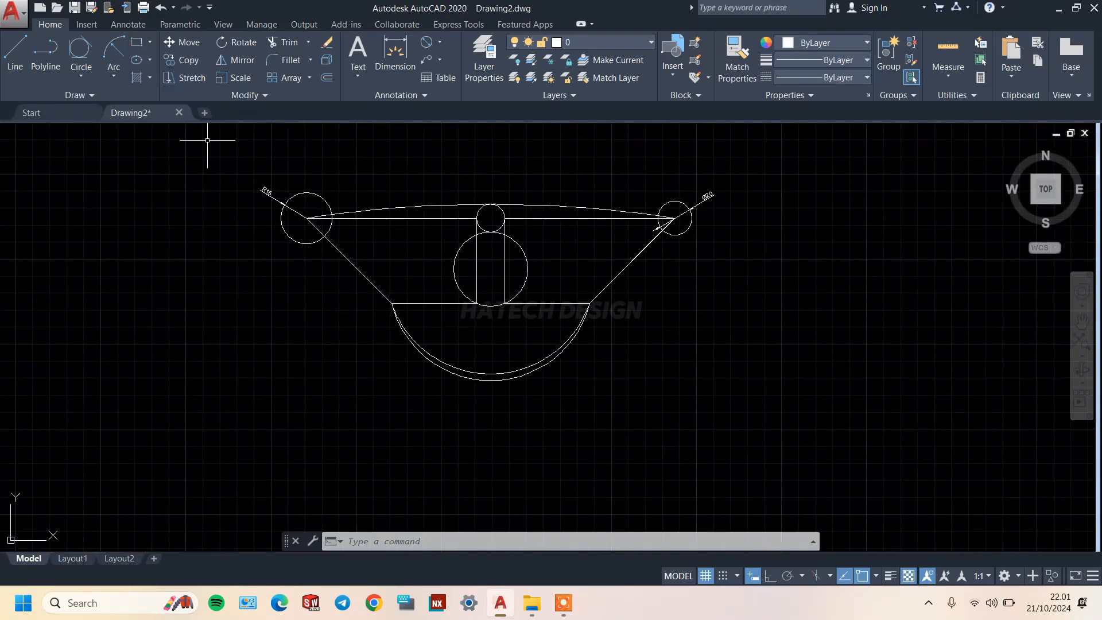
Draw a rectangle 100 wide and 50 high in the empty space below the two large arcs
click(150, 42)
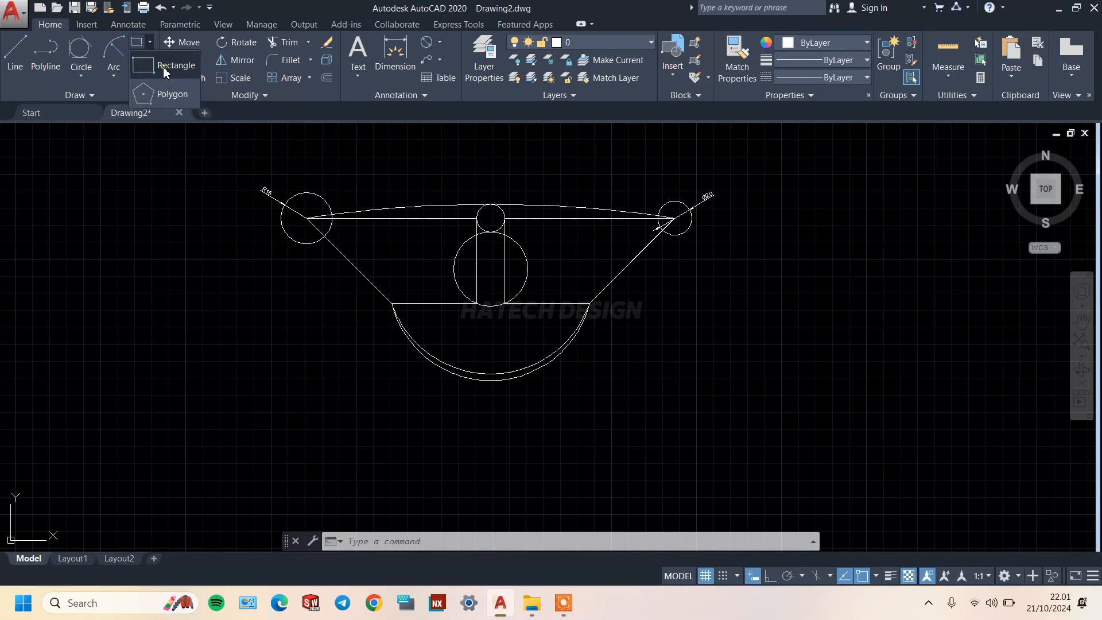
click(163, 68)
middle_drag(518, 348, 514, 258)
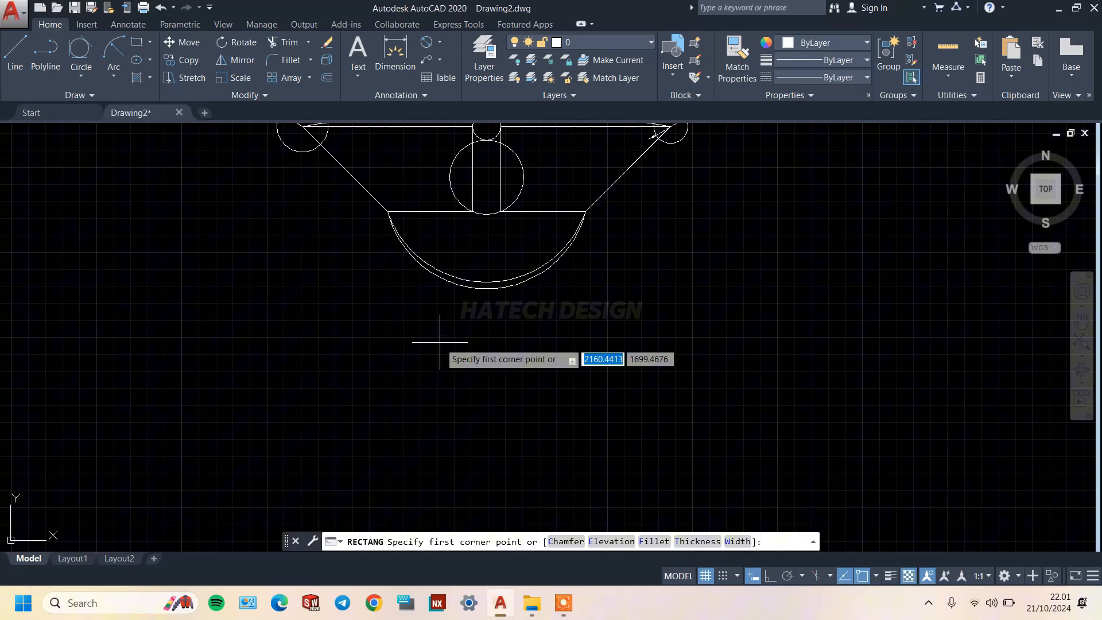
click(404, 334)
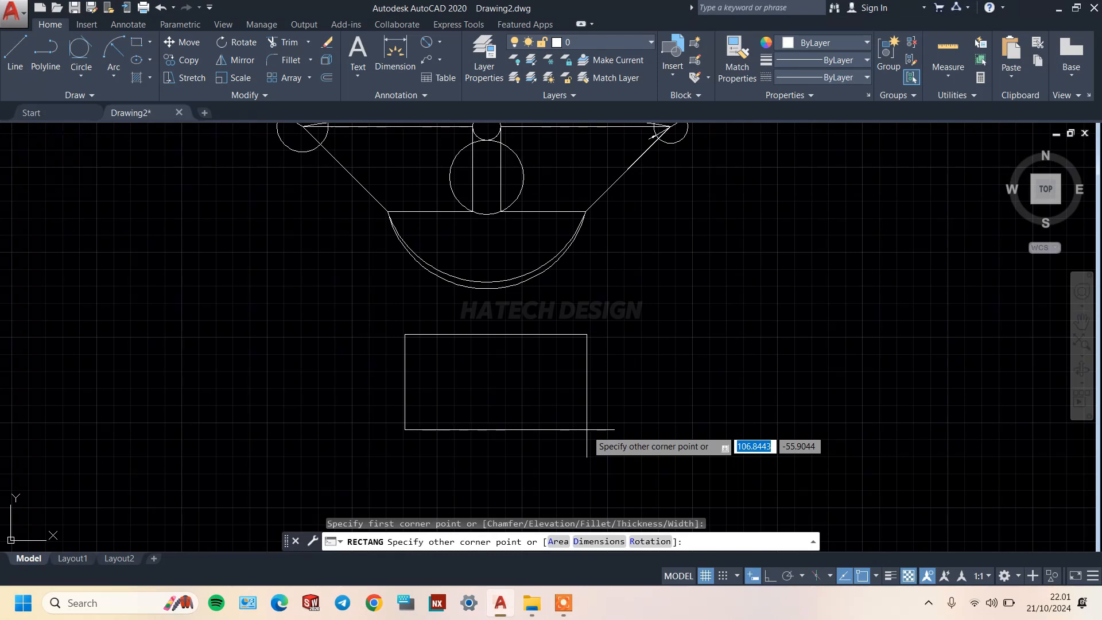
text(100)
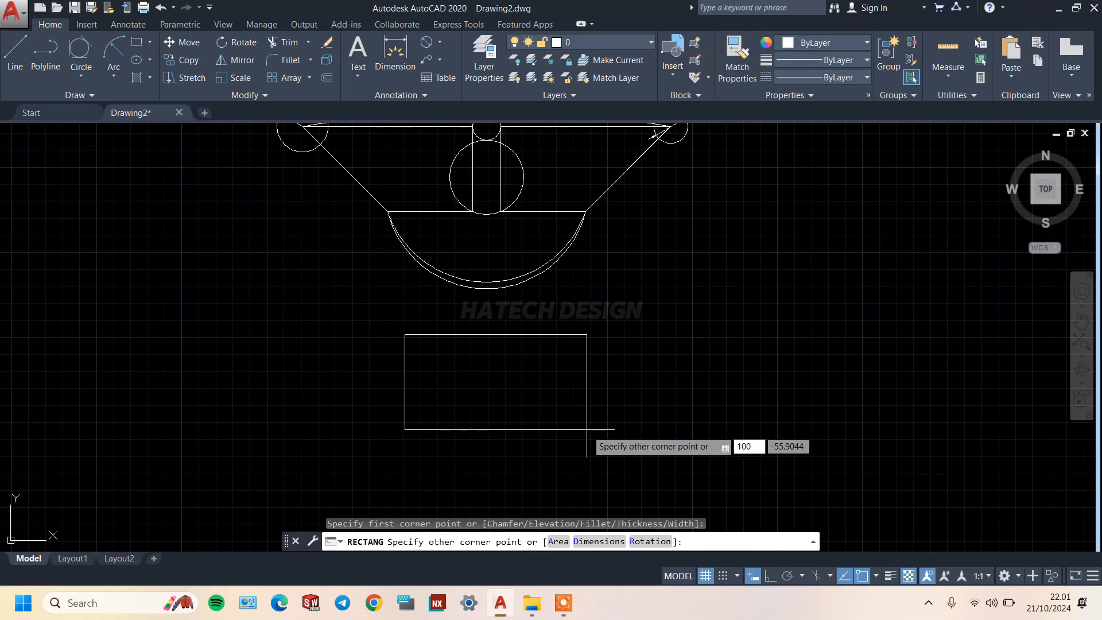
key(Tab)
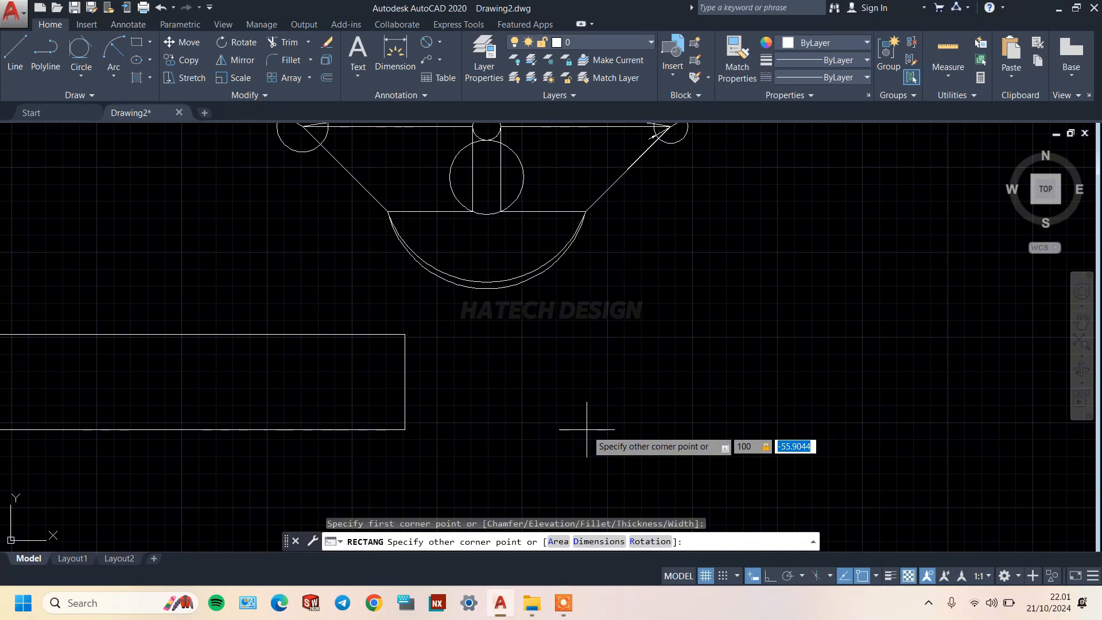
key(Right)
key(Right)
key(Right)
key(Right)
key(BackSpace)
key(BackSpace)
key(BackSpace)
key(BackSpace)
key(BackSpace)
key(BackSpace)
text(0)
key(Return)
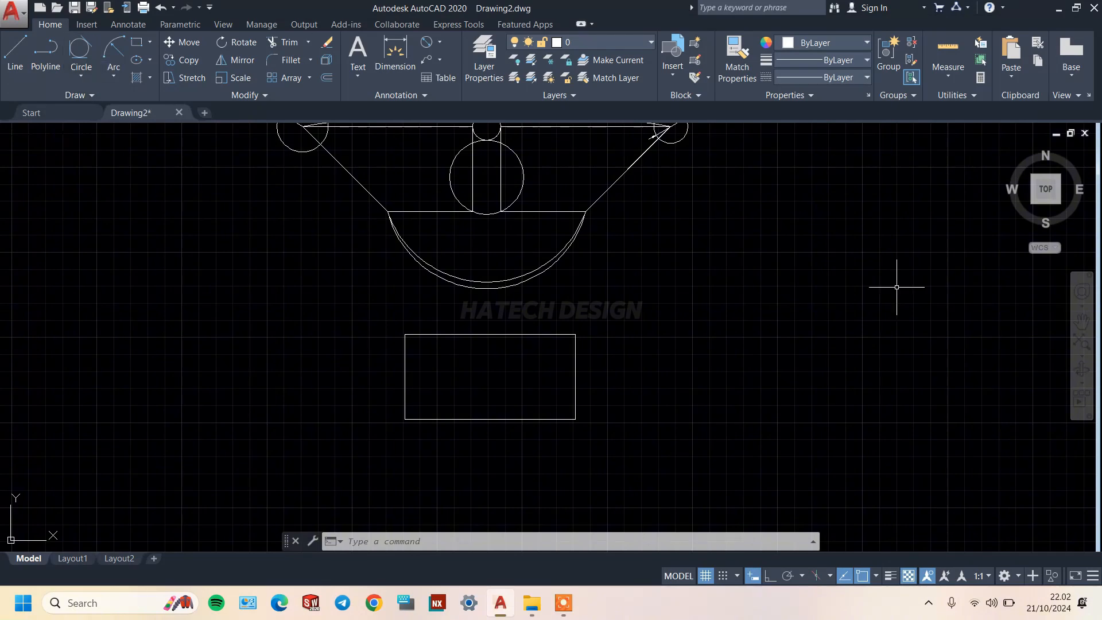
click(149, 42)
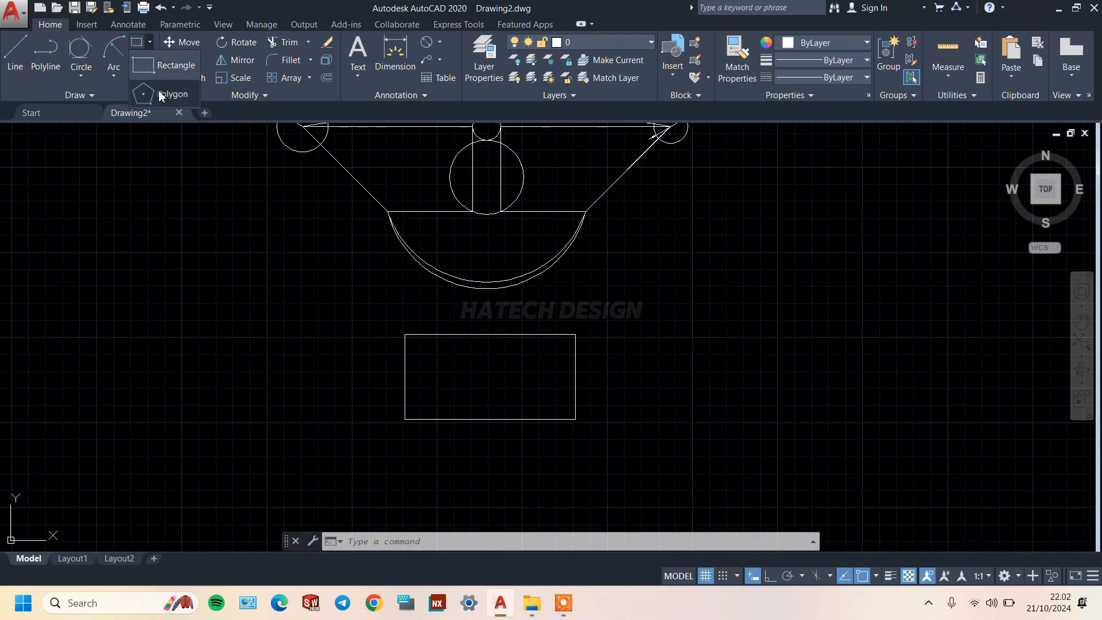
click(160, 92)
click(151, 44)
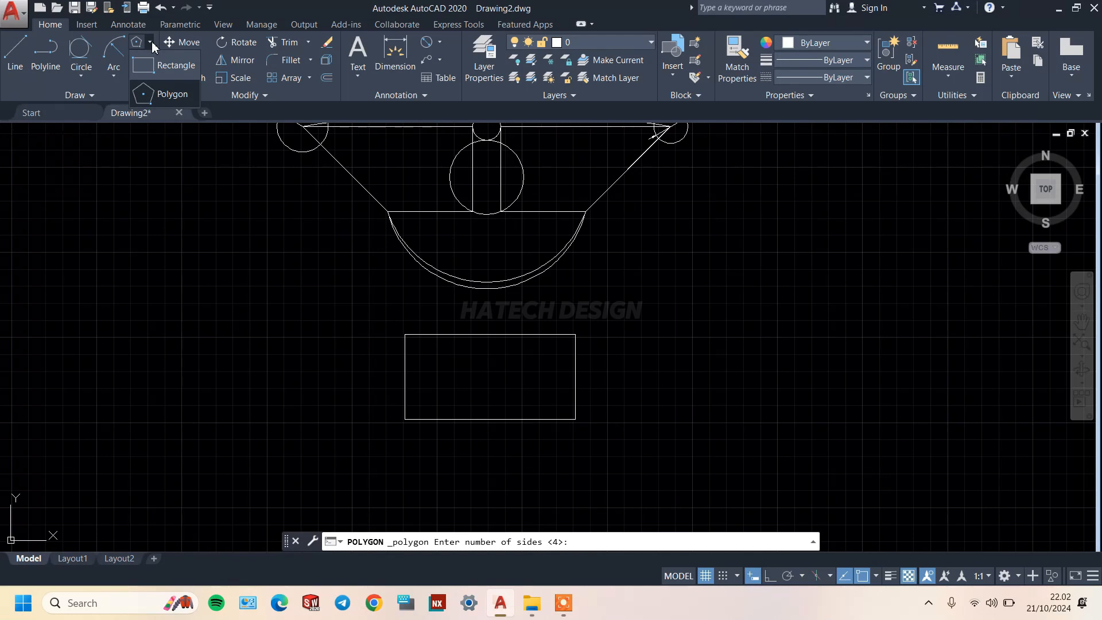
click(161, 95)
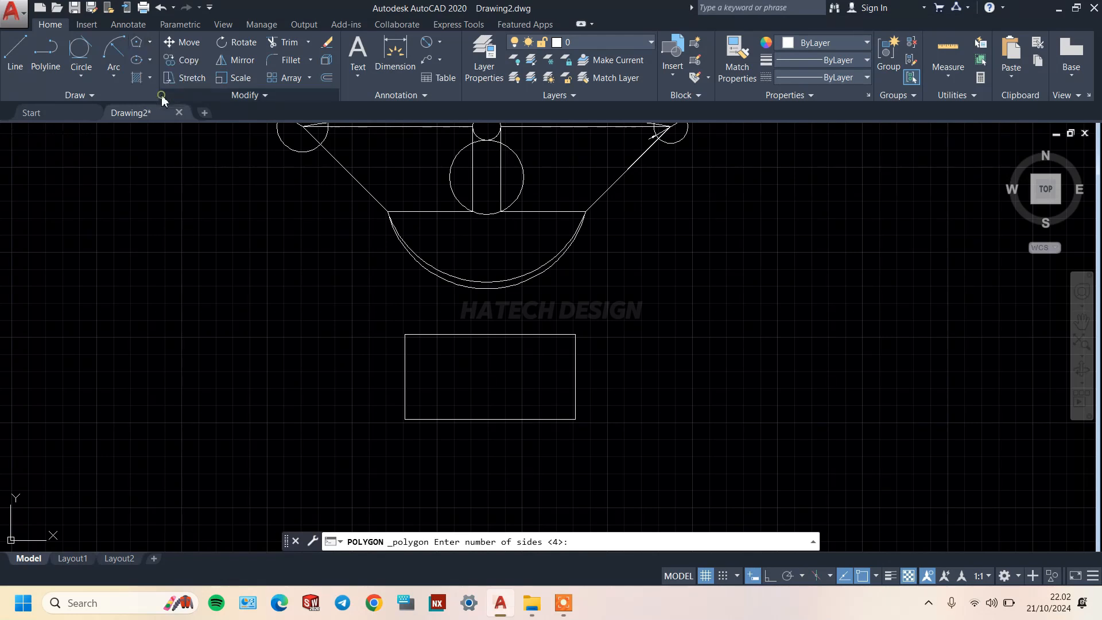
middle_drag(613, 418, 651, 316)
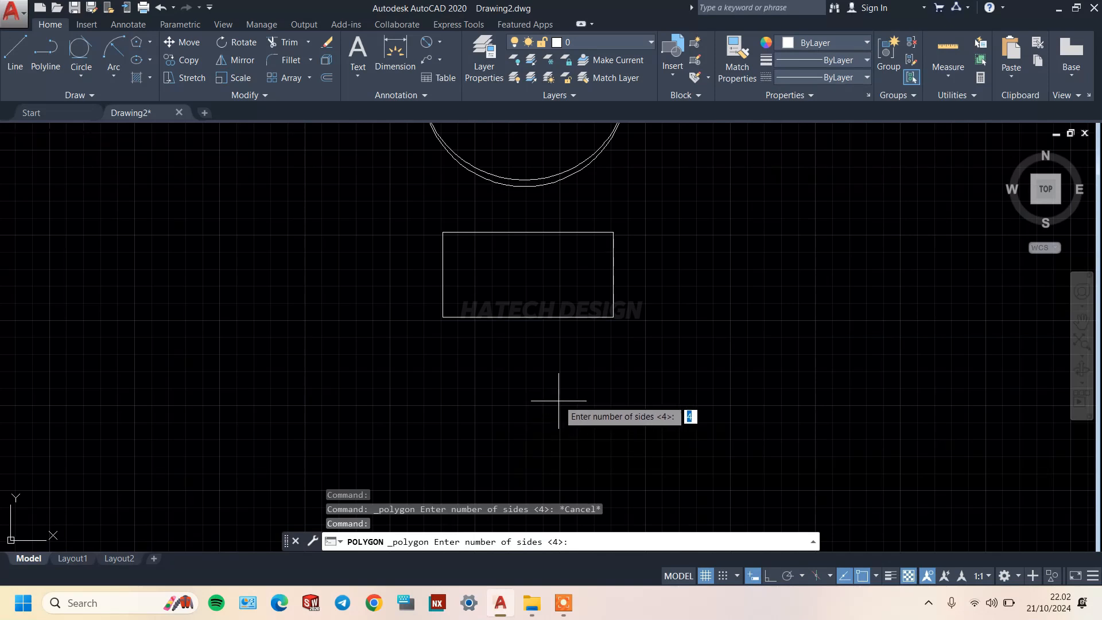
key(Escape)
key(Escape)
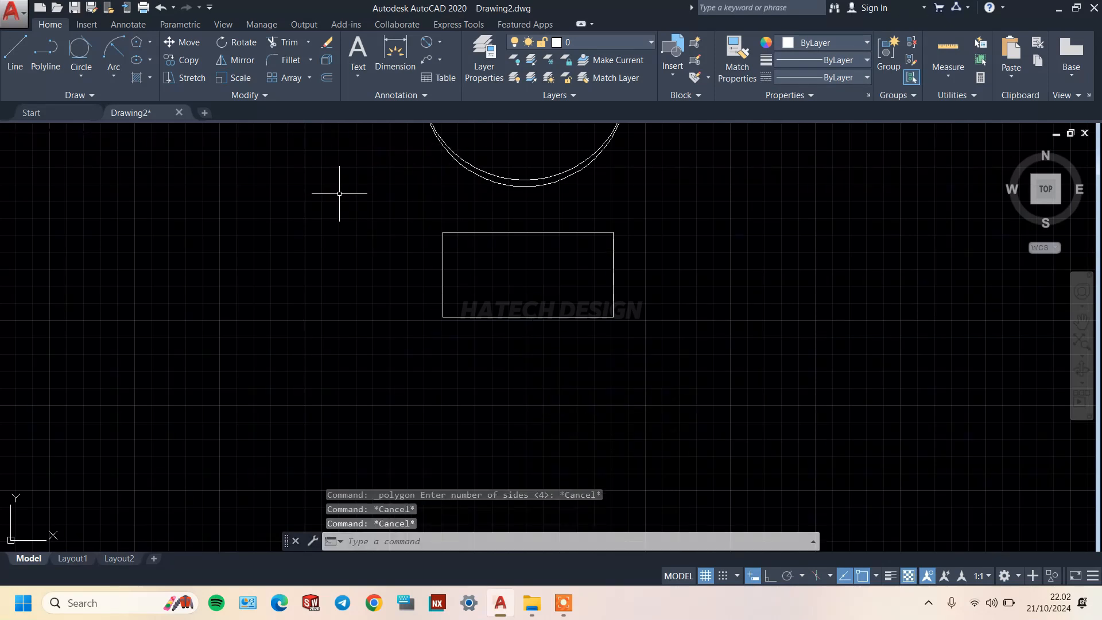
Draw an 8-sided polygon inscribed in a circle of radius 20, centred on the midpoint of the rectangle's bottom edge
click(140, 48)
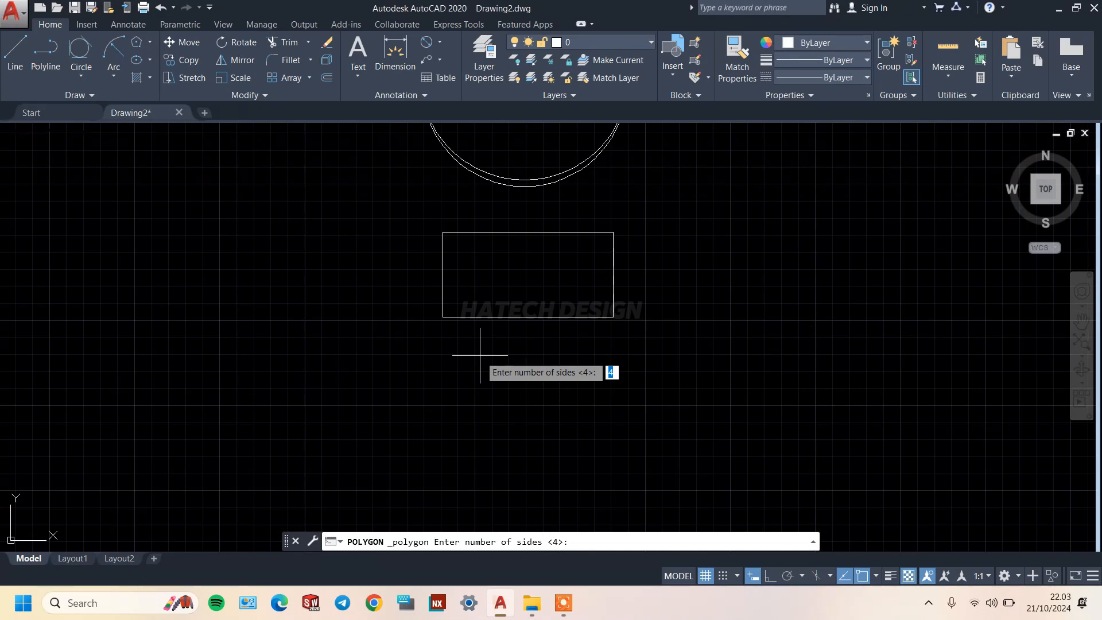
text(8)
key(Return)
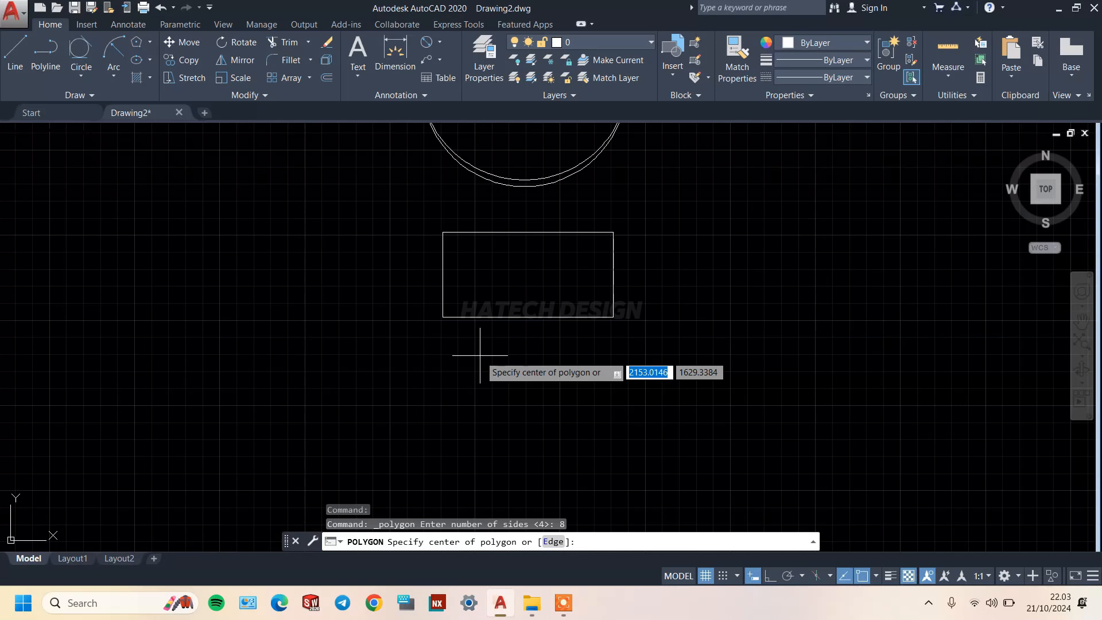
click(527, 317)
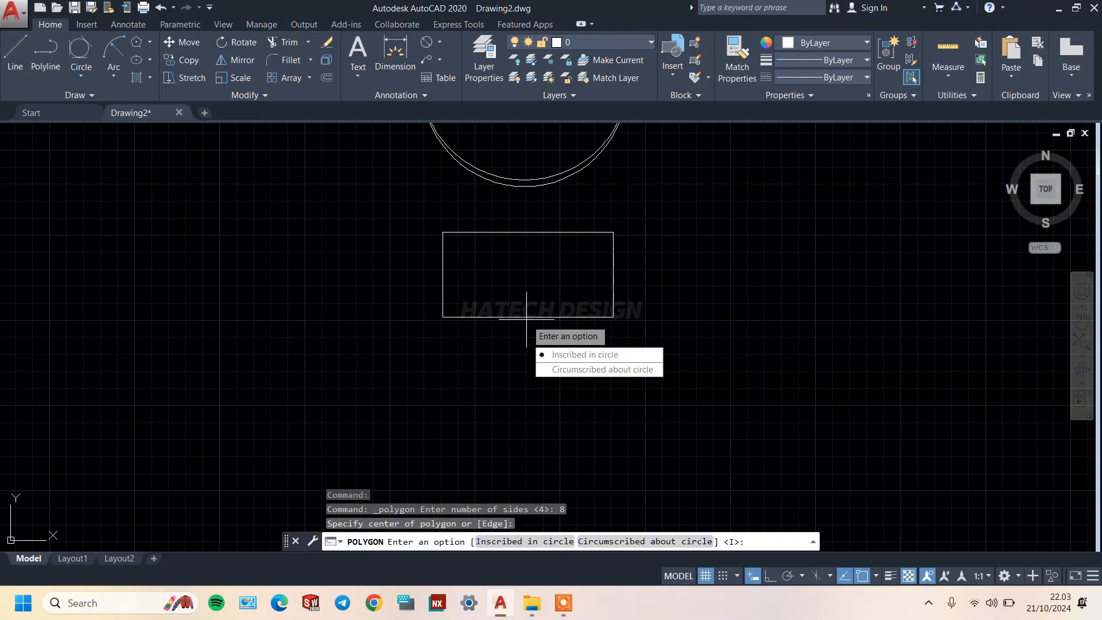
key(Return)
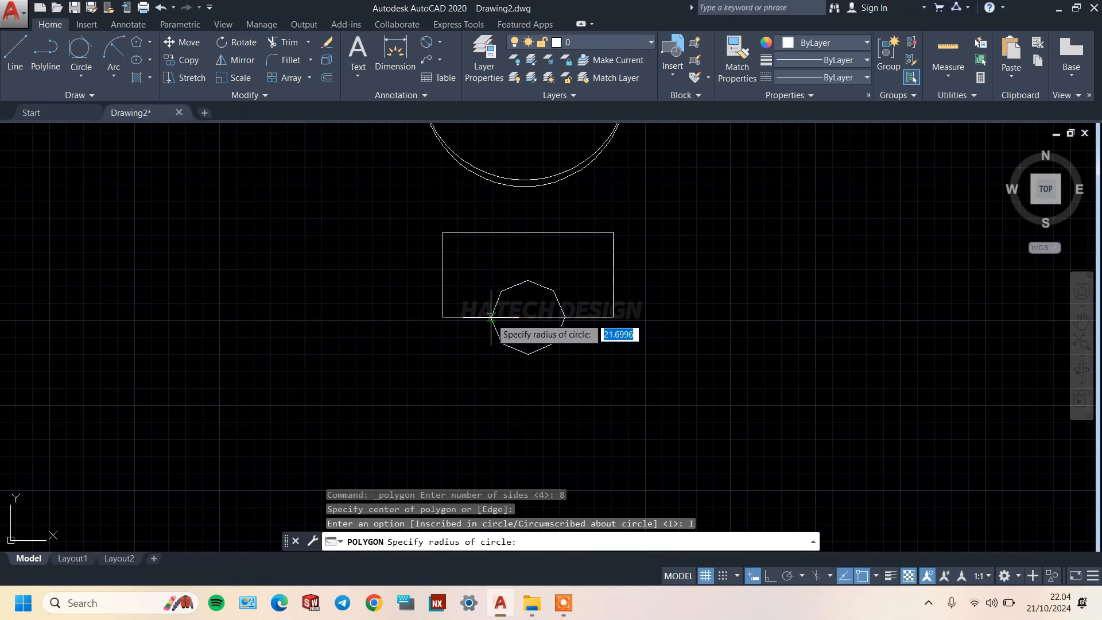
text(20)
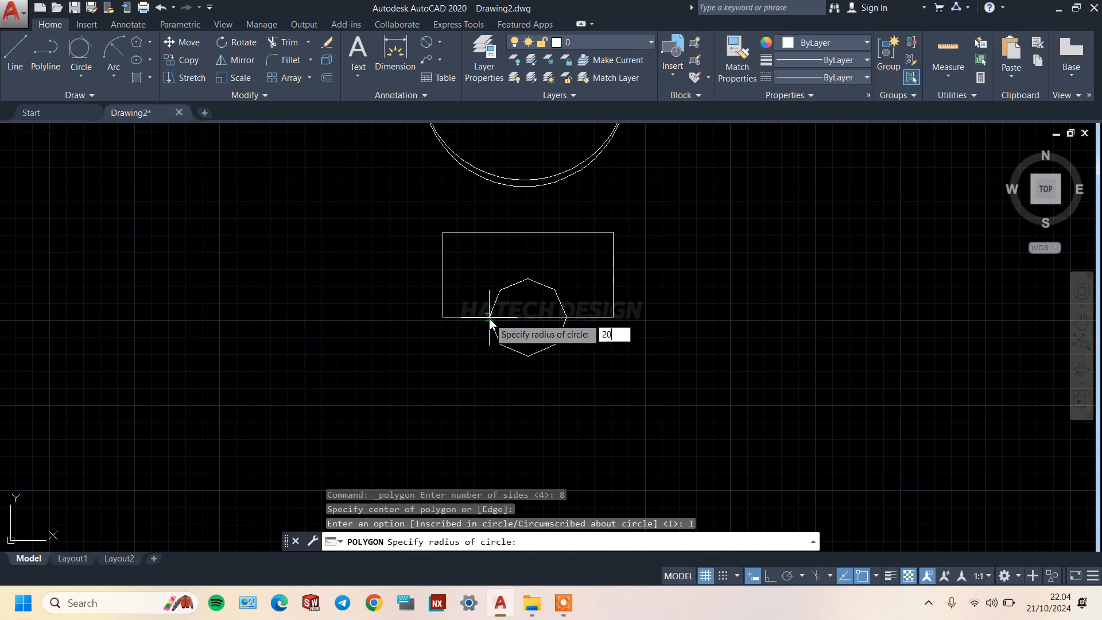
key(Return)
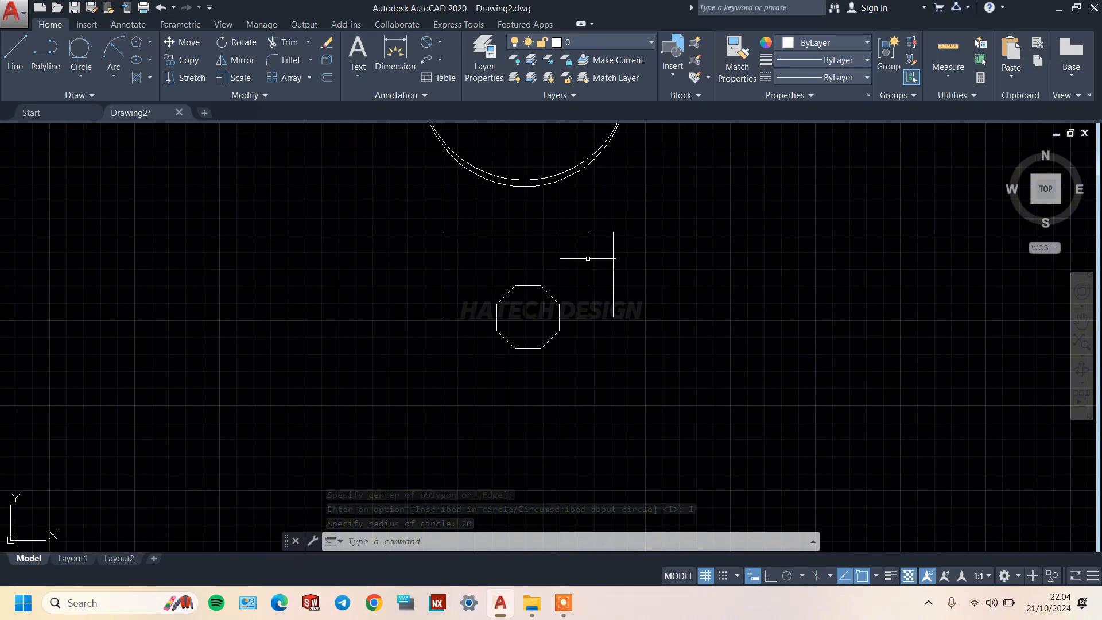
scroll(568, 290, up, 2)
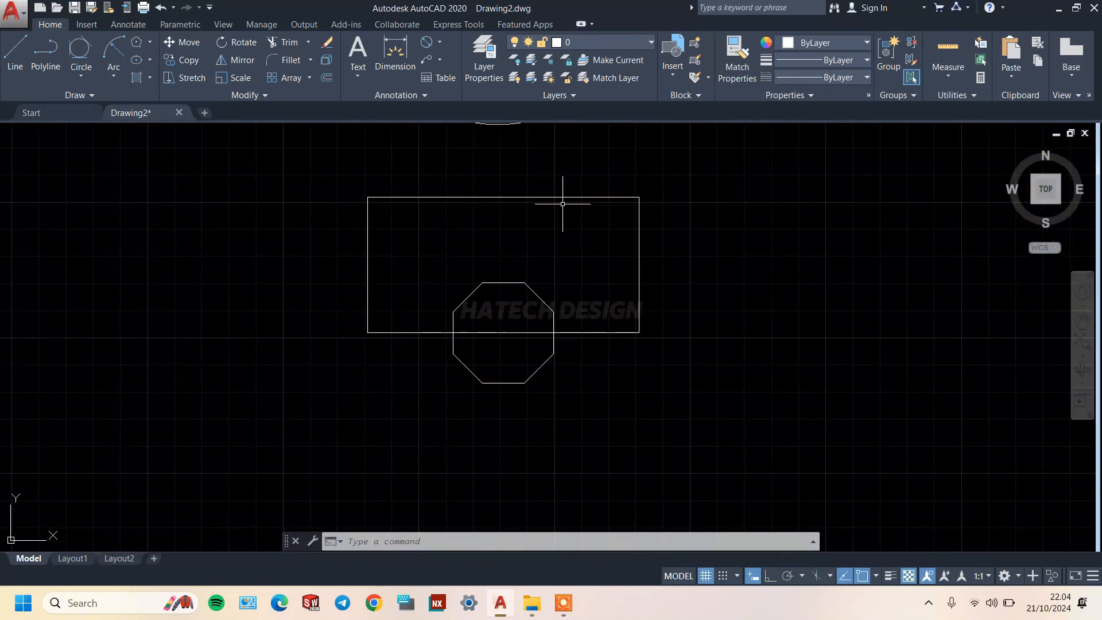
Draw a Center, Radius circle of radius 10 inside the octagon, centred on the midpoint of the rectangle's bottom edge
click(440, 42)
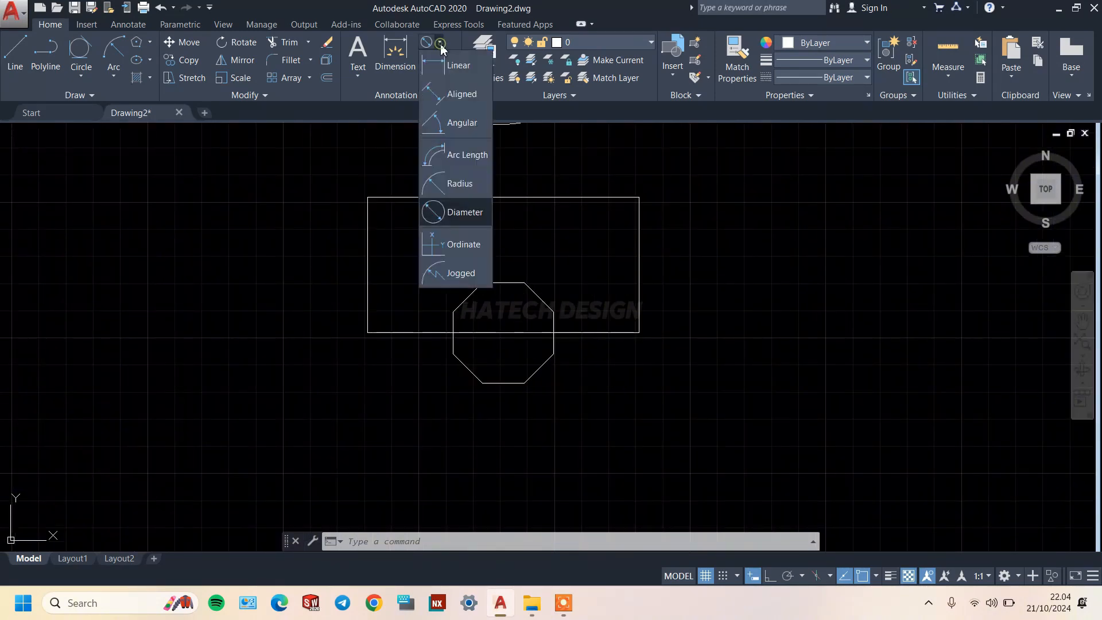
click(81, 75)
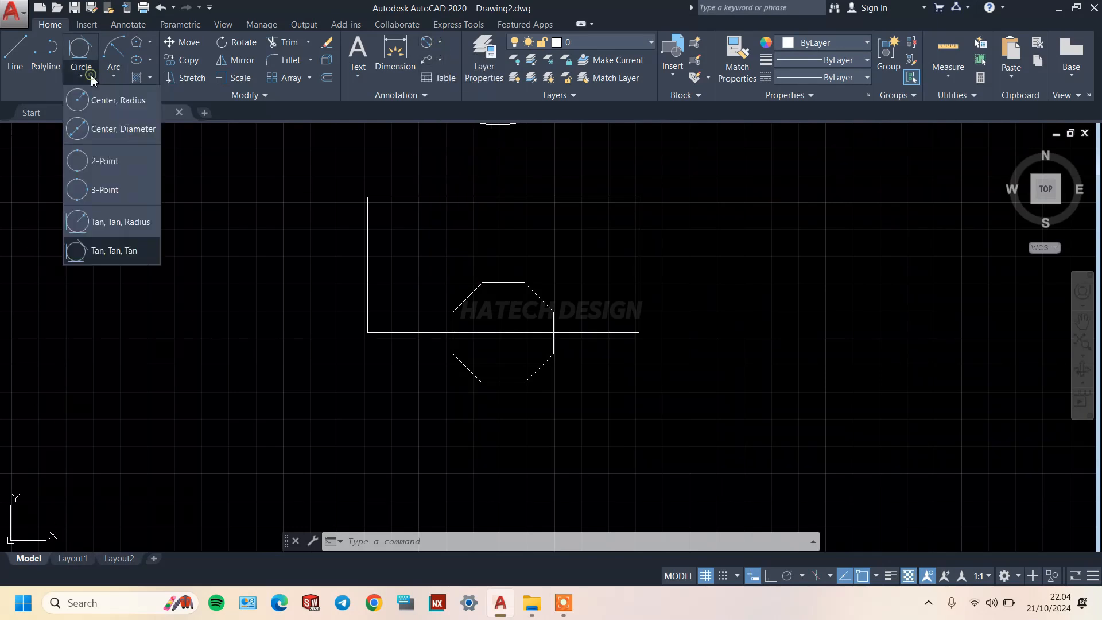
click(110, 107)
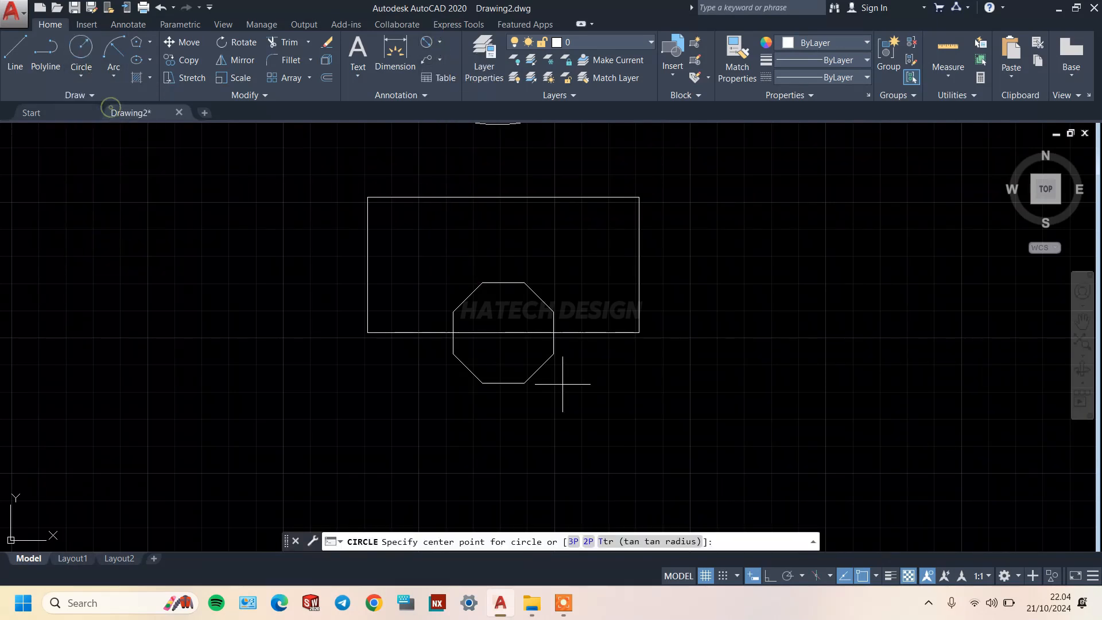
click(503, 332)
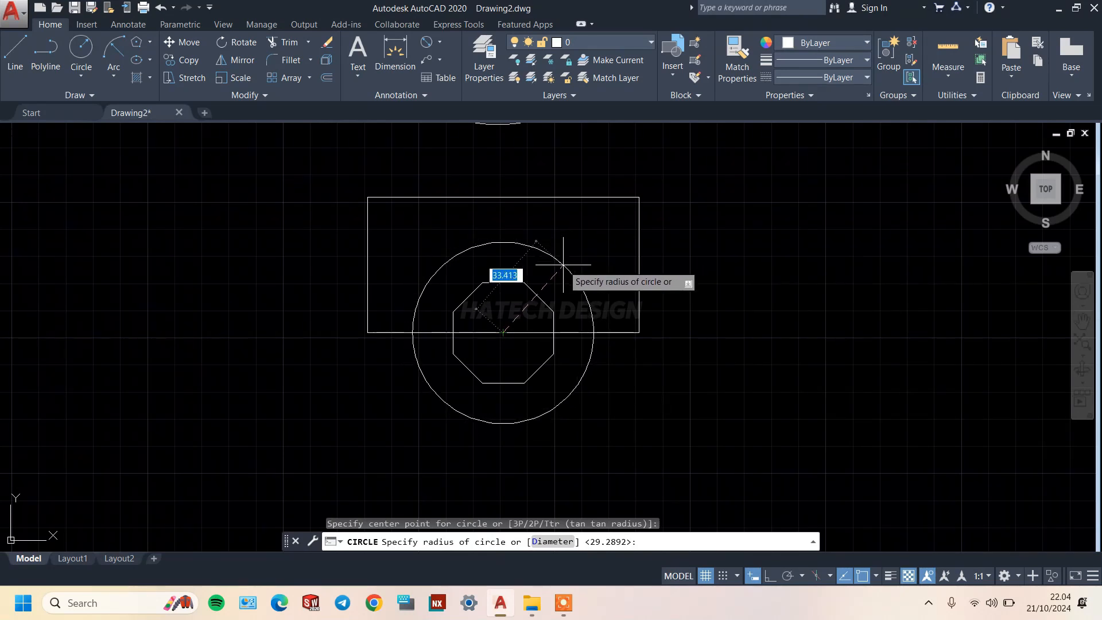
text(10)
key(Return)
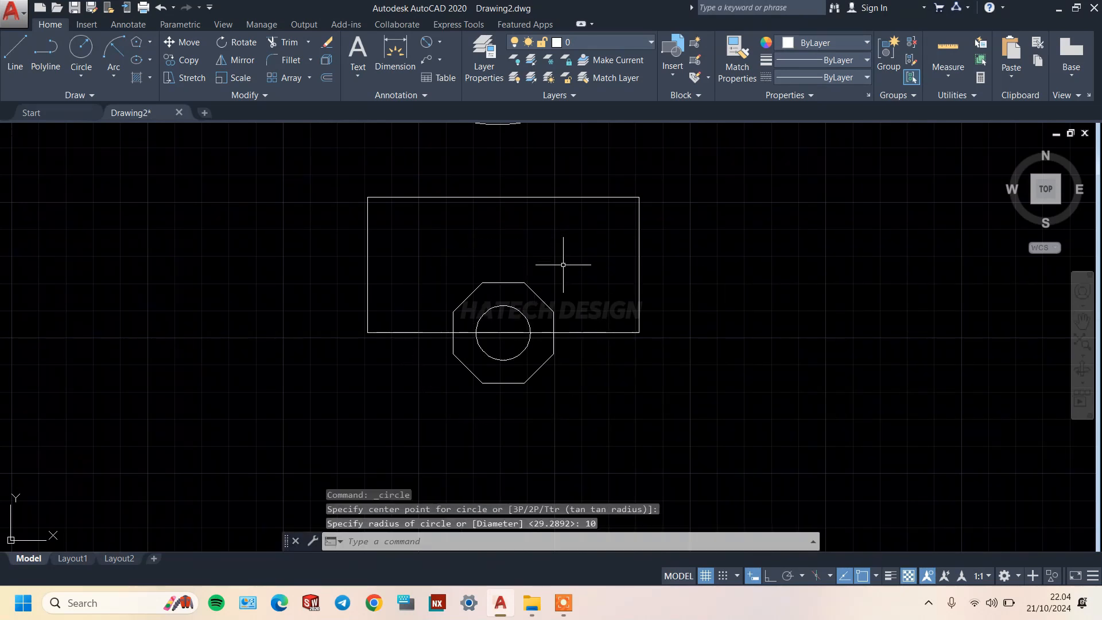
Erase the small circle inside the octagon
click(502, 314)
click(485, 304)
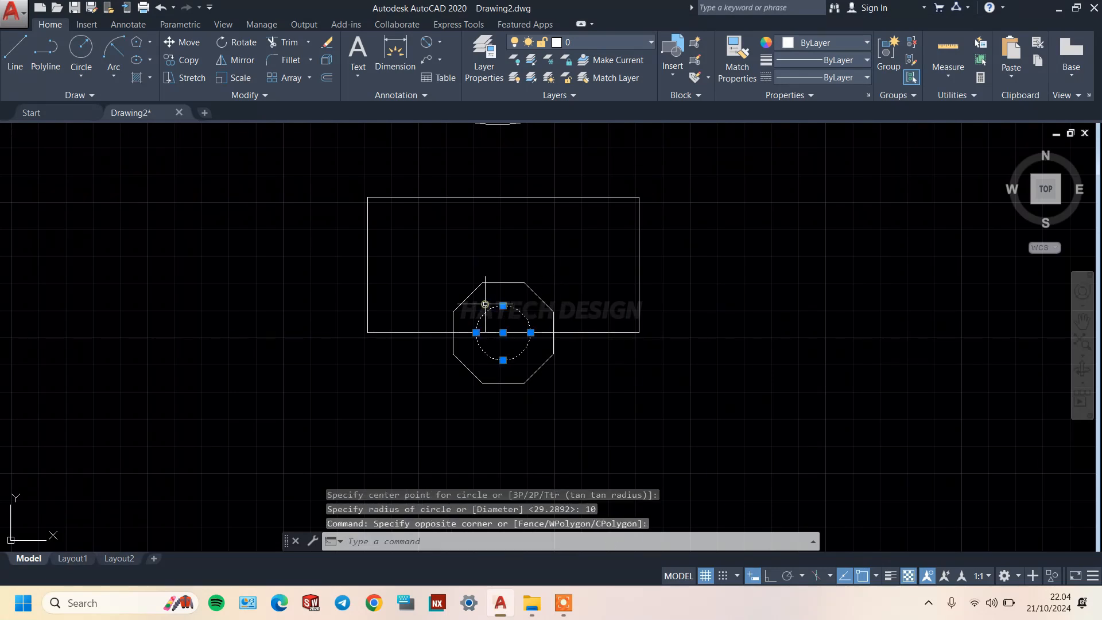
text(E)
key(Return)
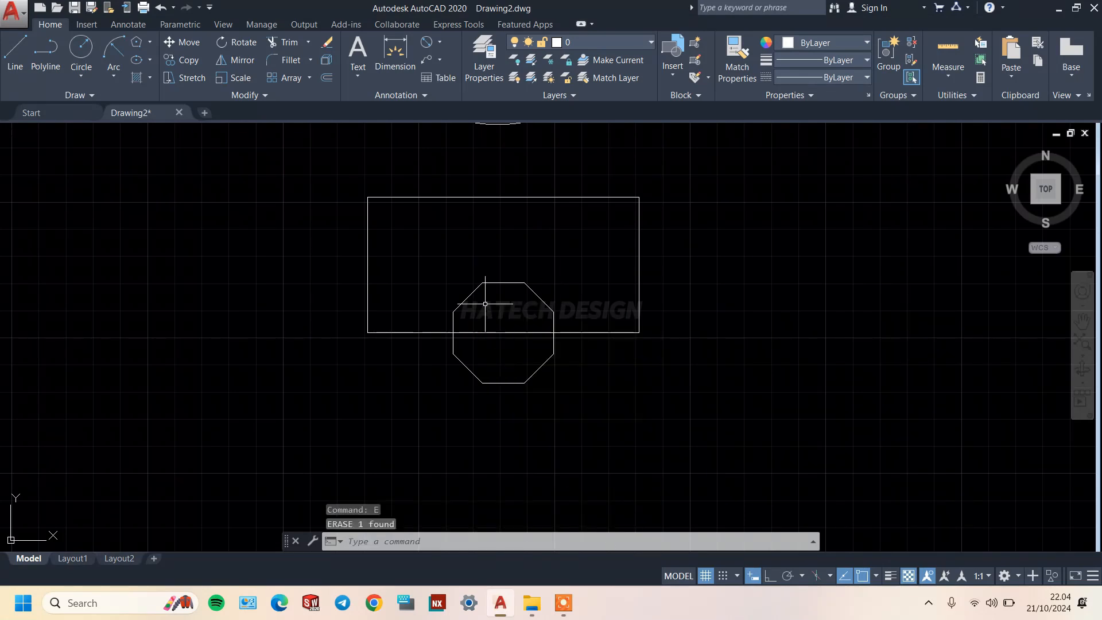
Draw a circle of radius 20 around the octagon, centred on the midpoint of the rectangle's bottom edge, and inspect it against the corners
click(503, 335)
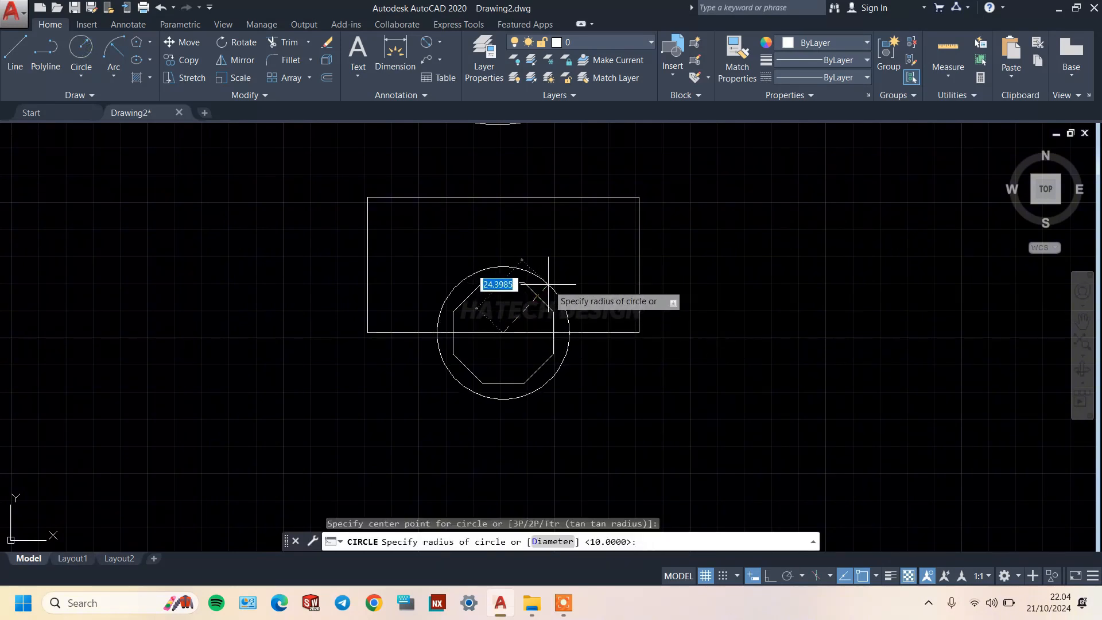
text(20)
key(Return)
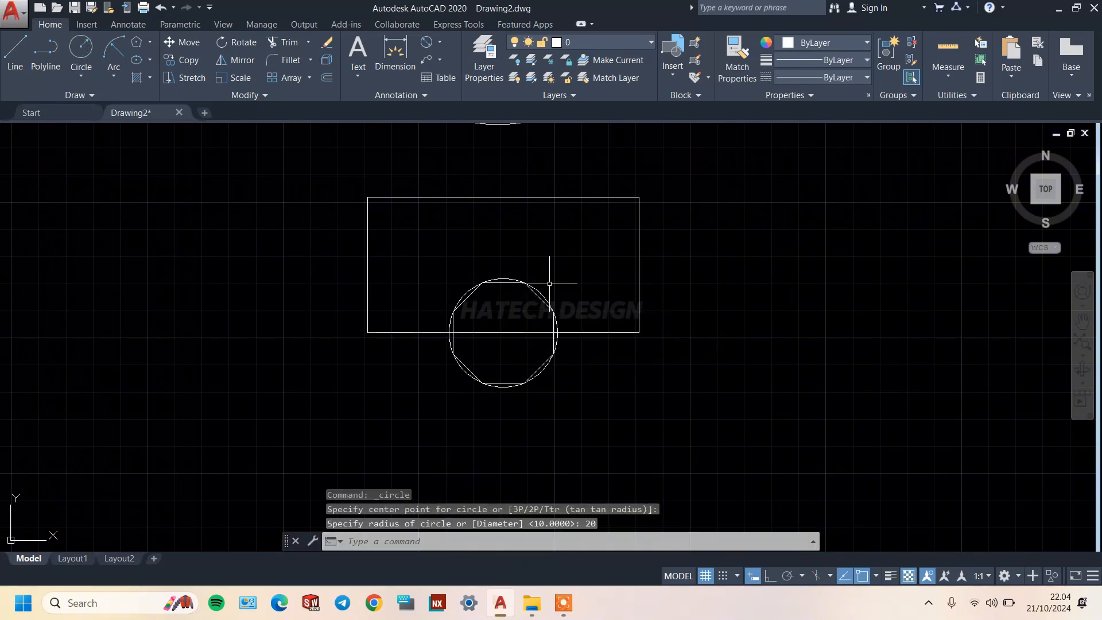
scroll(540, 298, up, 2)
scroll(531, 284, up, 2)
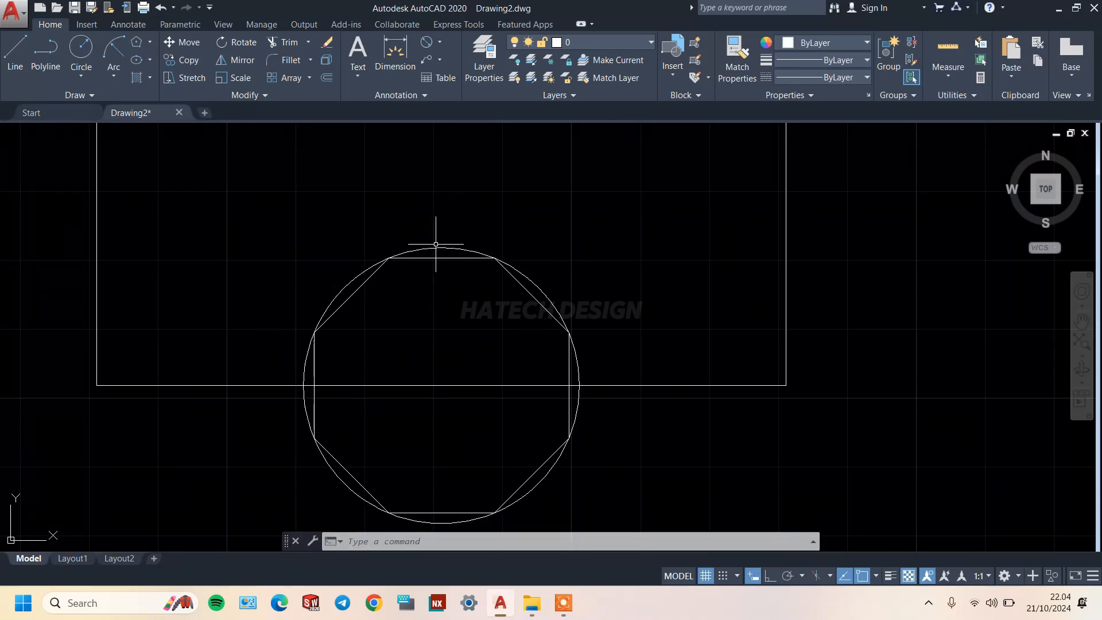
mouse_move(433, 248)
click(461, 248)
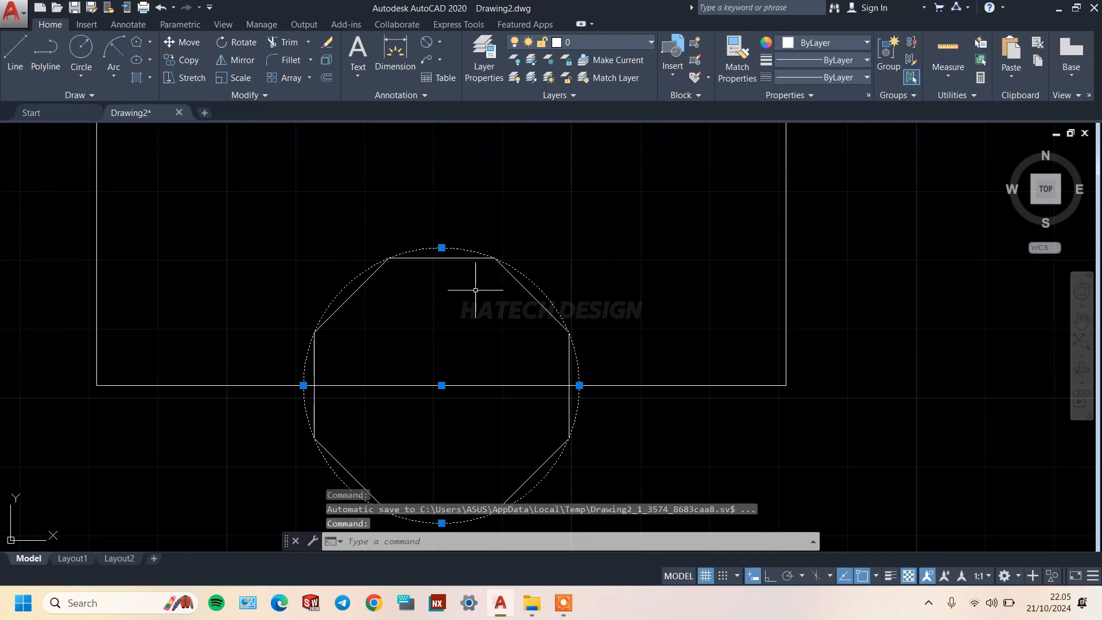
key(Escape)
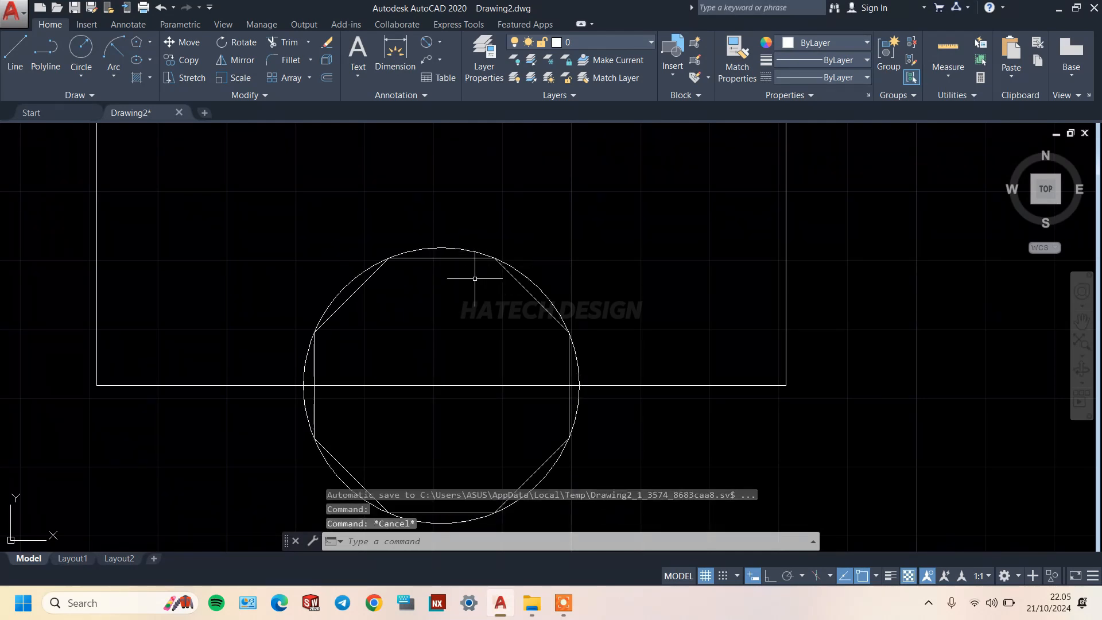
Erase the circle that surrounds the octagon
click(456, 248)
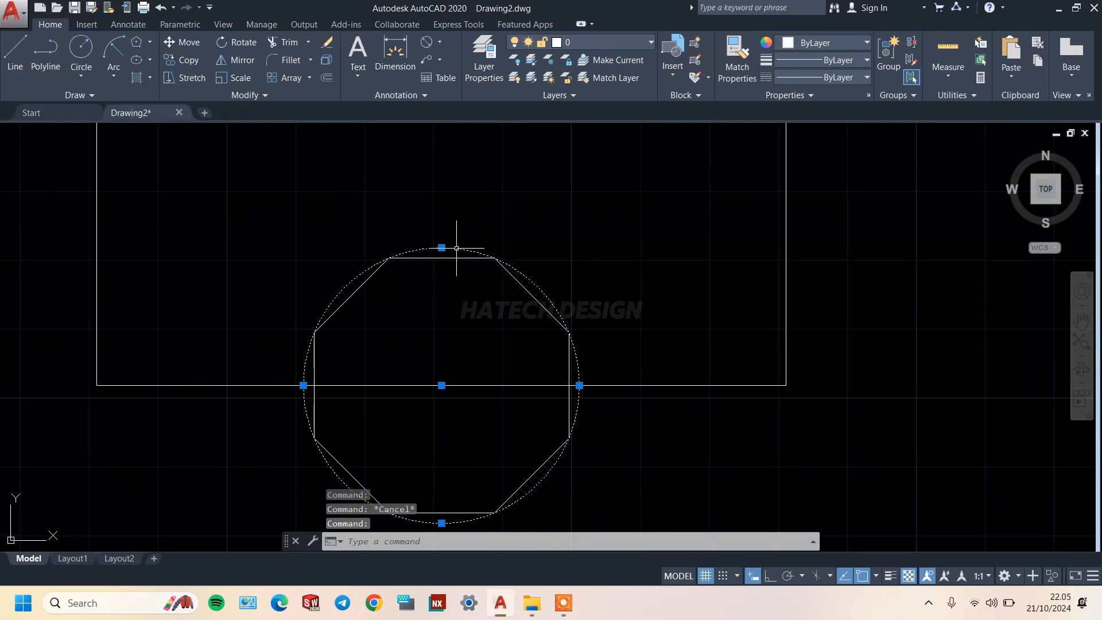
text(E)
key(Return)
scroll(459, 289, down, 4)
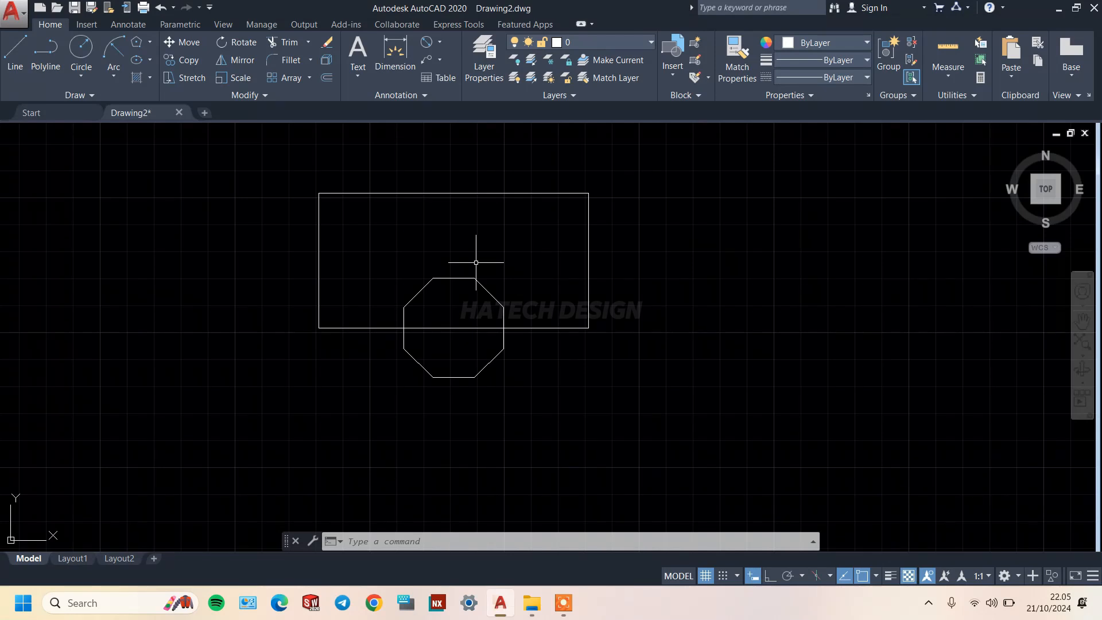
Draw a Center ellipse on the midpoint of the rectangle's top edge, with its axis ending at the upper right corner and other axis distance 20
click(149, 59)
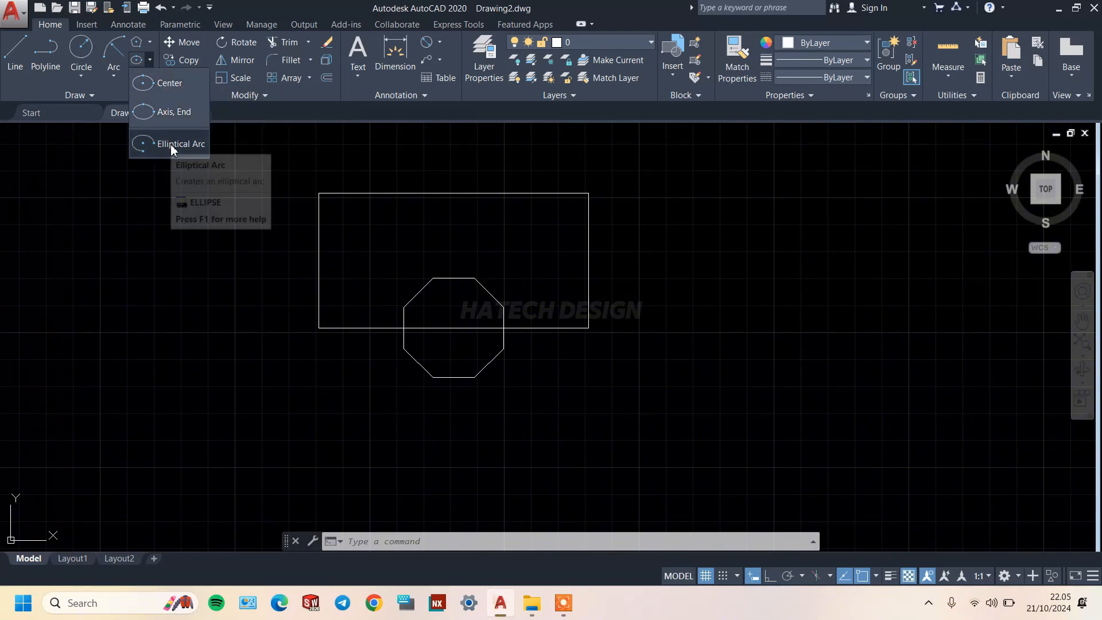
click(166, 87)
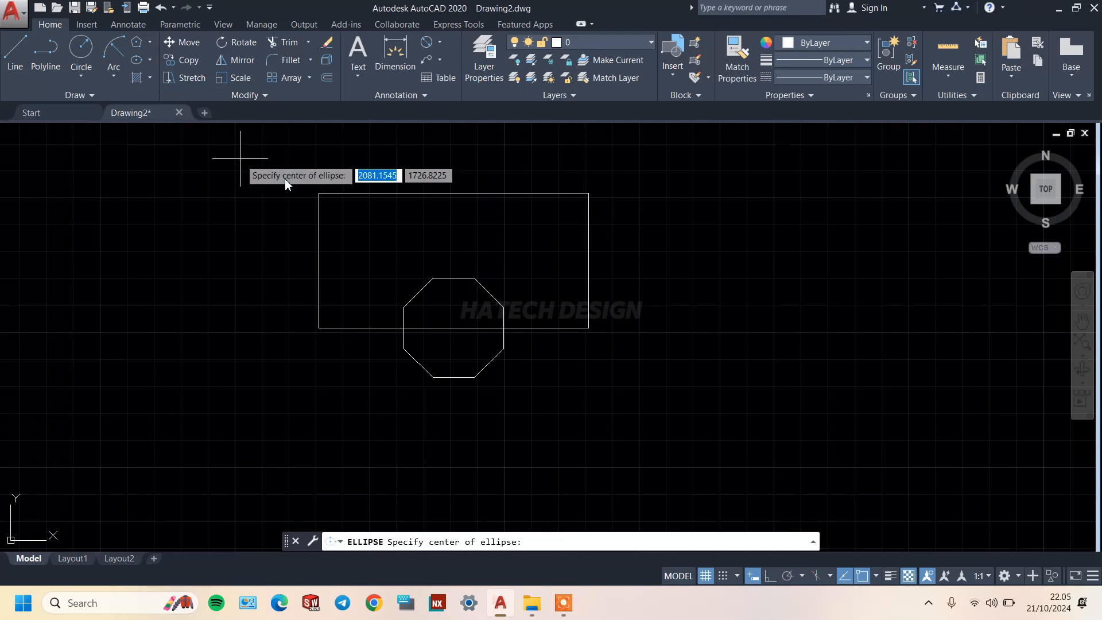
middle_drag(476, 216, 475, 259)
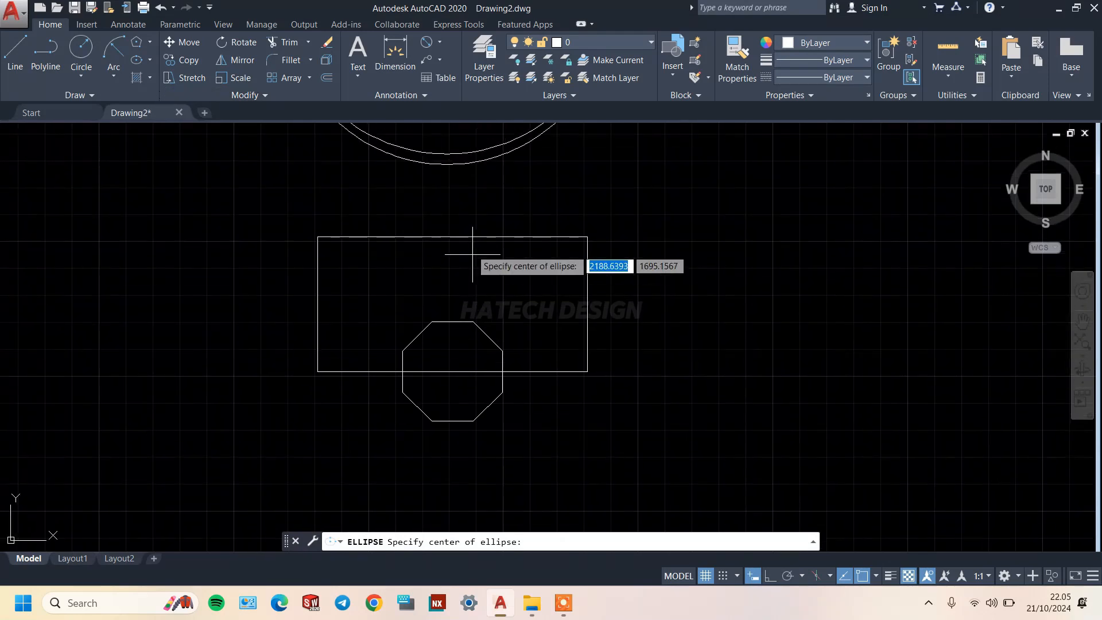
click(151, 61)
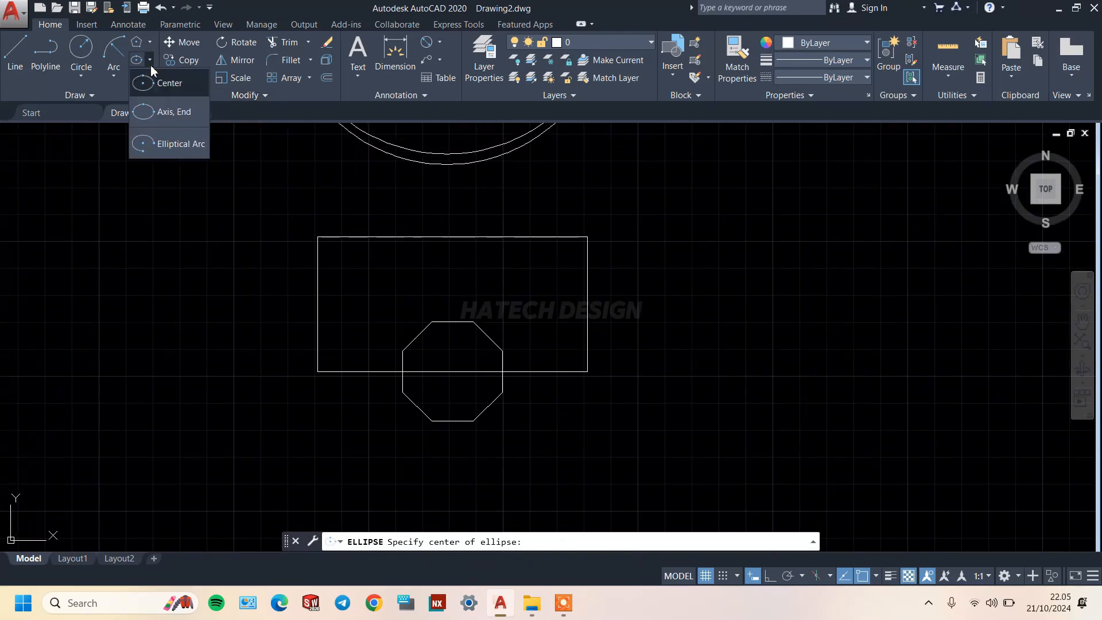
click(451, 236)
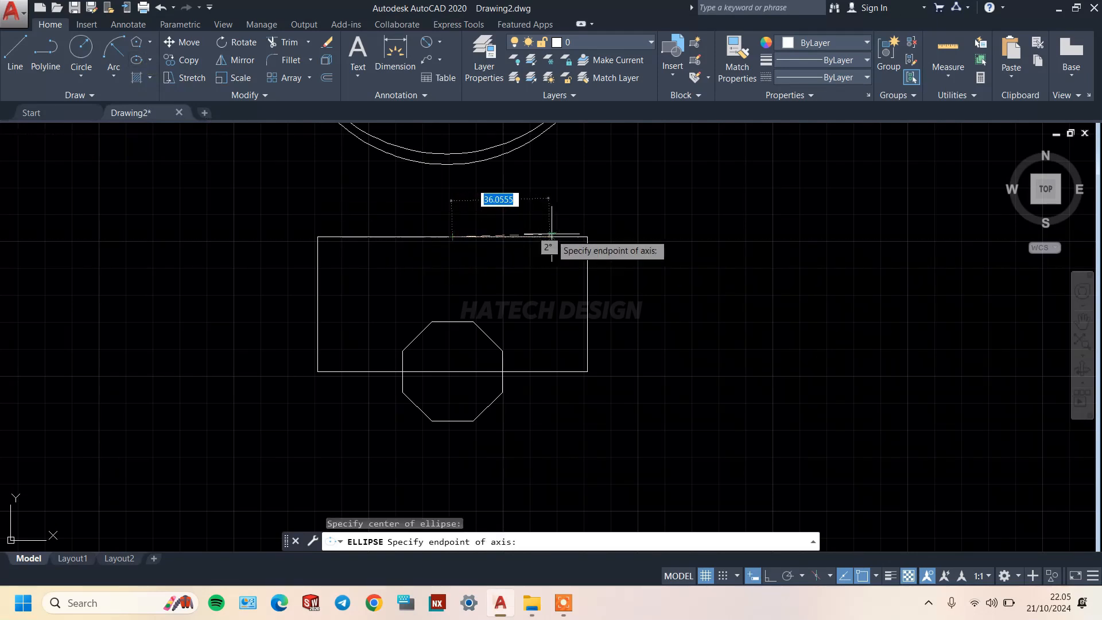
click(586, 236)
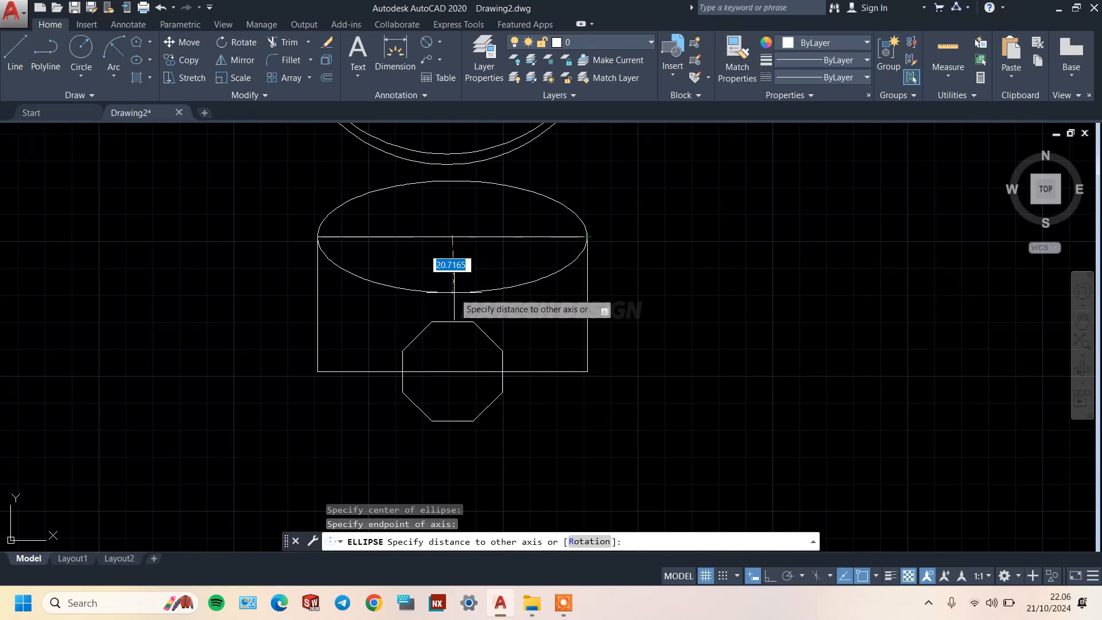
text(2)
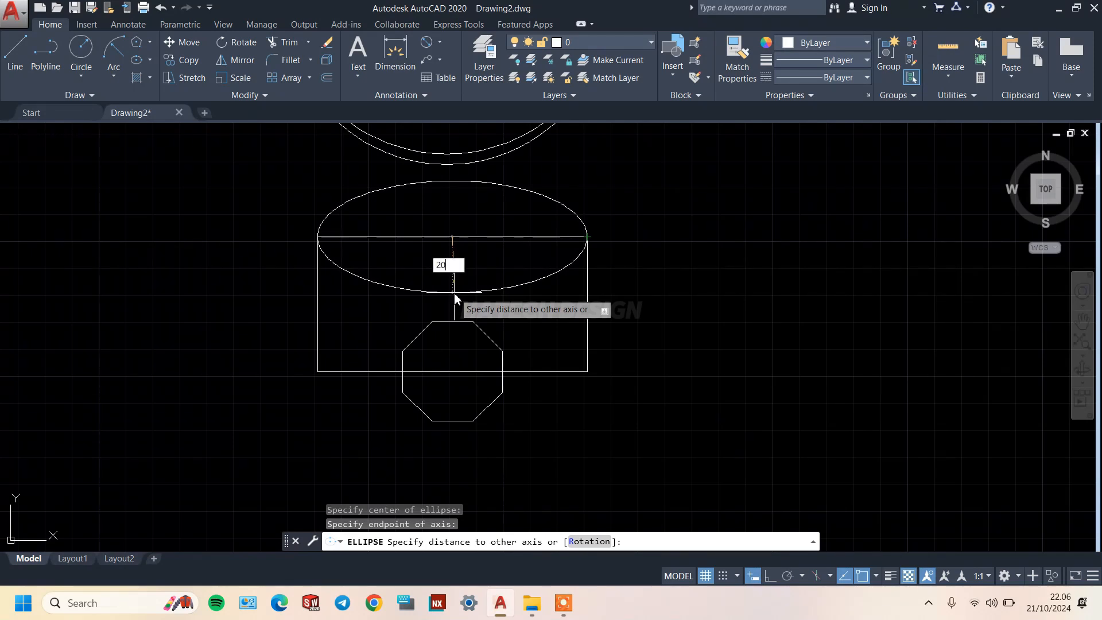
text(0)
key(Return)
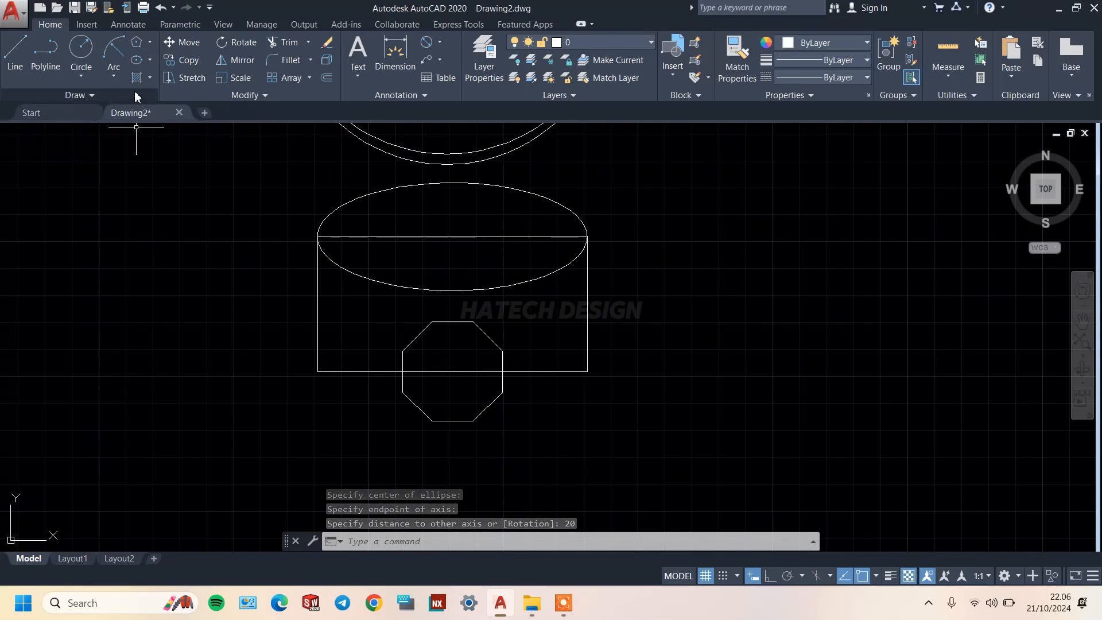
Hatch the rectangle's area below the ellipse and outside the octagon with the ANGLE pattern, checking that its boundary corners are closed
scroll(585, 279, down, 4)
mouse_move(600, 228)
middle_down()
mouse_move(502, 396)
mouse_move(596, 282)
mouse_move(619, 307)
middle_up()
scroll(596, 281, up, 2)
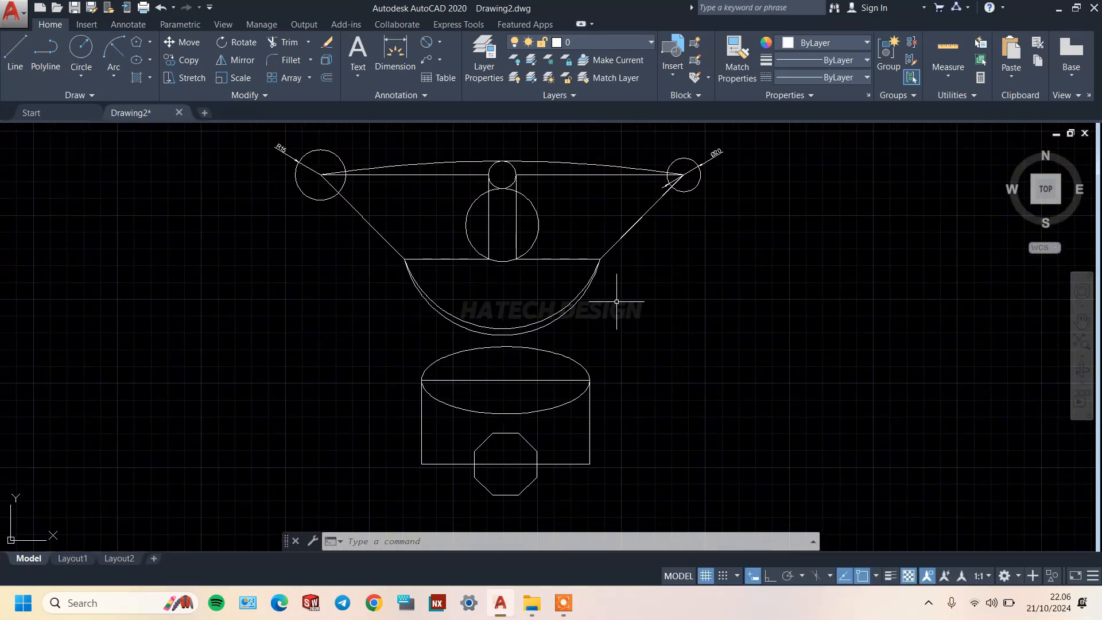
click(150, 79)
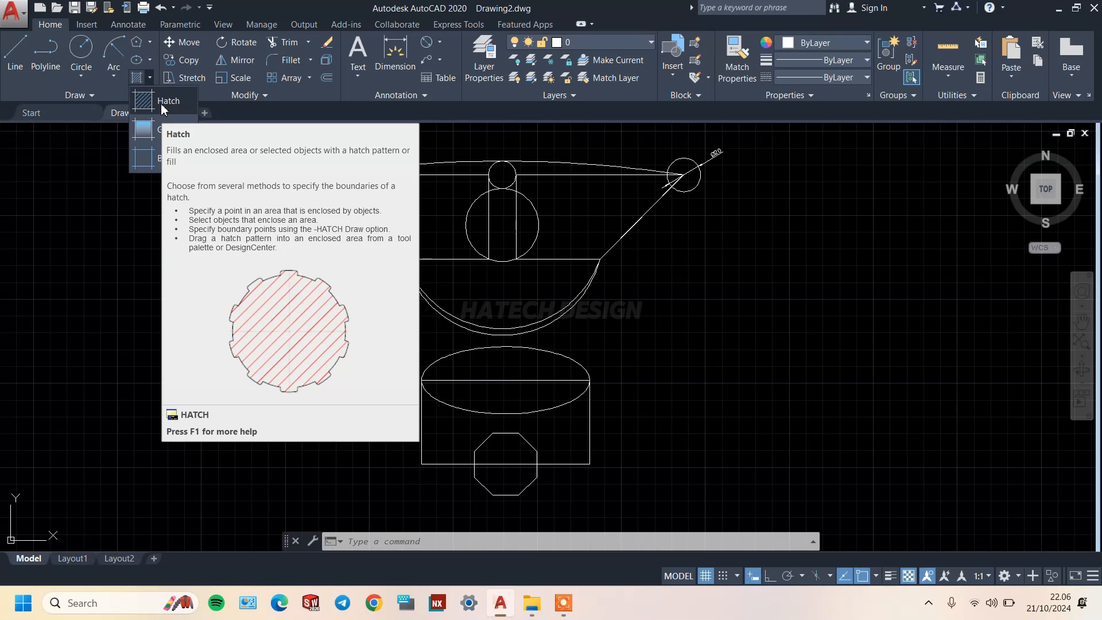
click(167, 102)
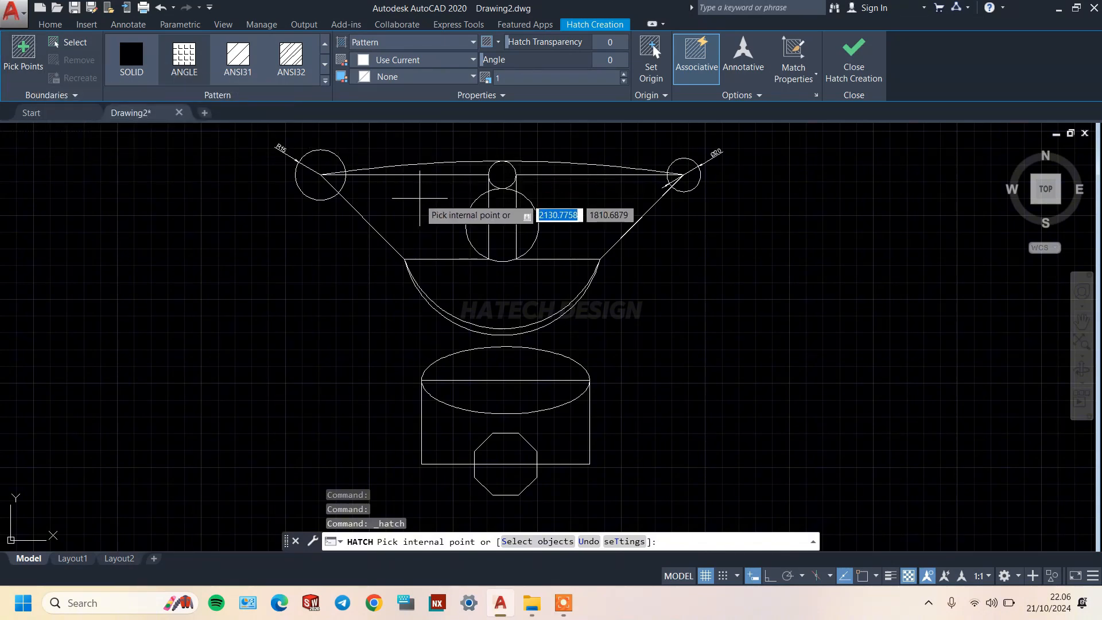
click(26, 68)
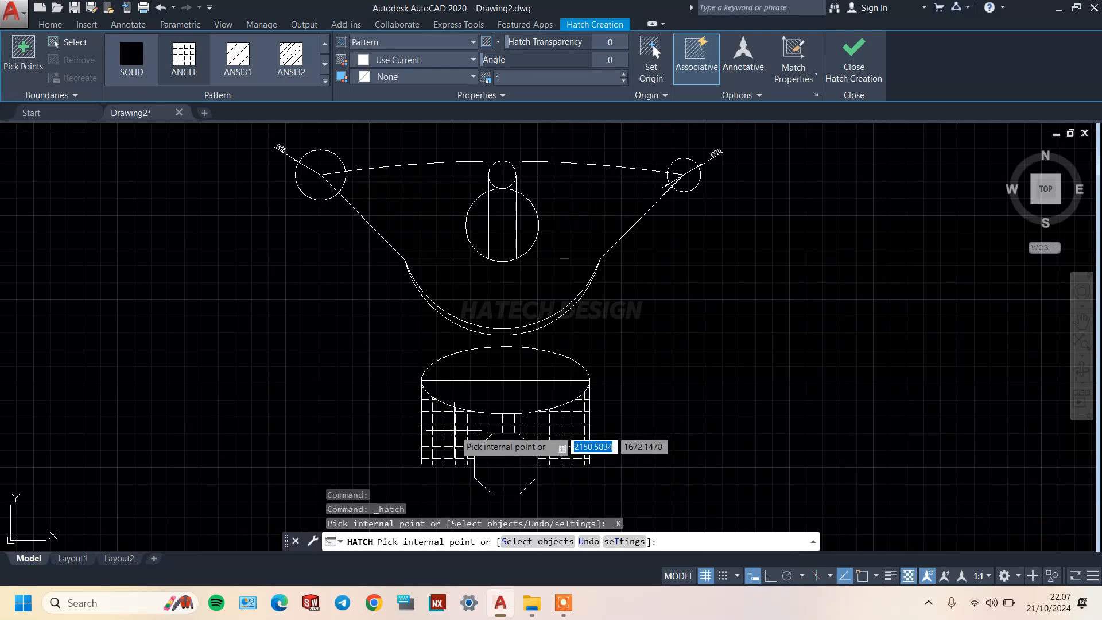
scroll(453, 429, up, 2)
middle_drag(453, 429, 474, 369)
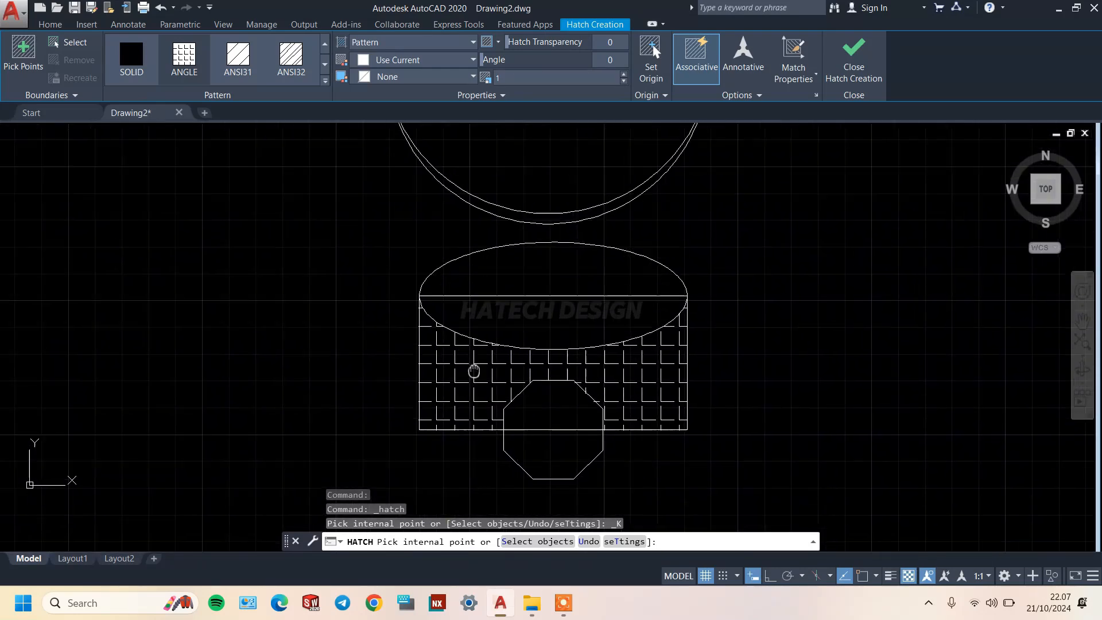
scroll(424, 291, up, 6)
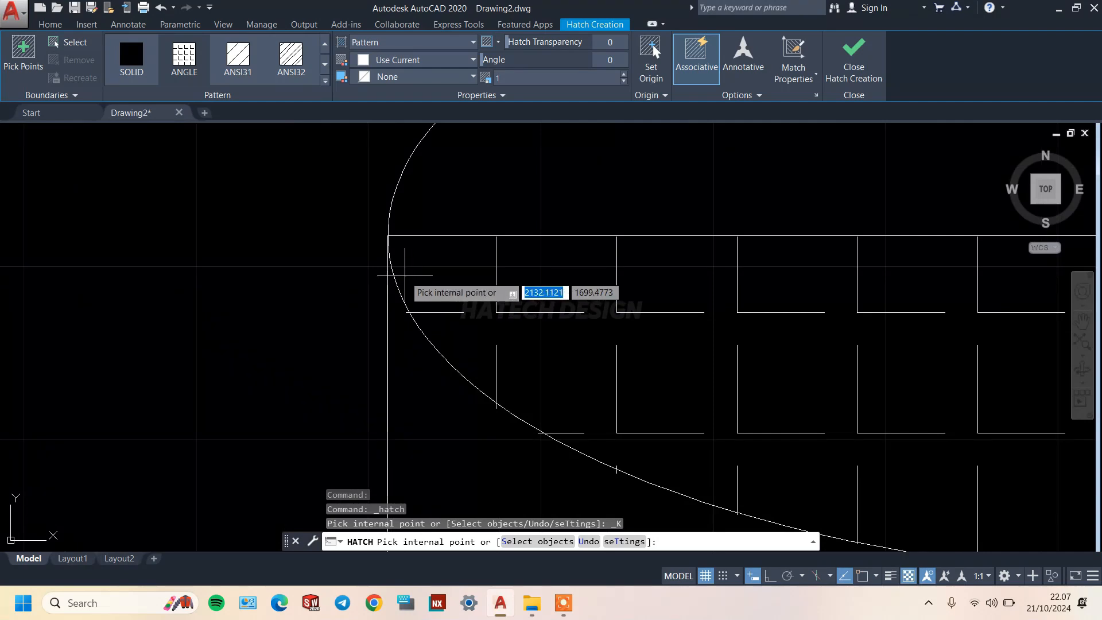
scroll(375, 379, down, 5)
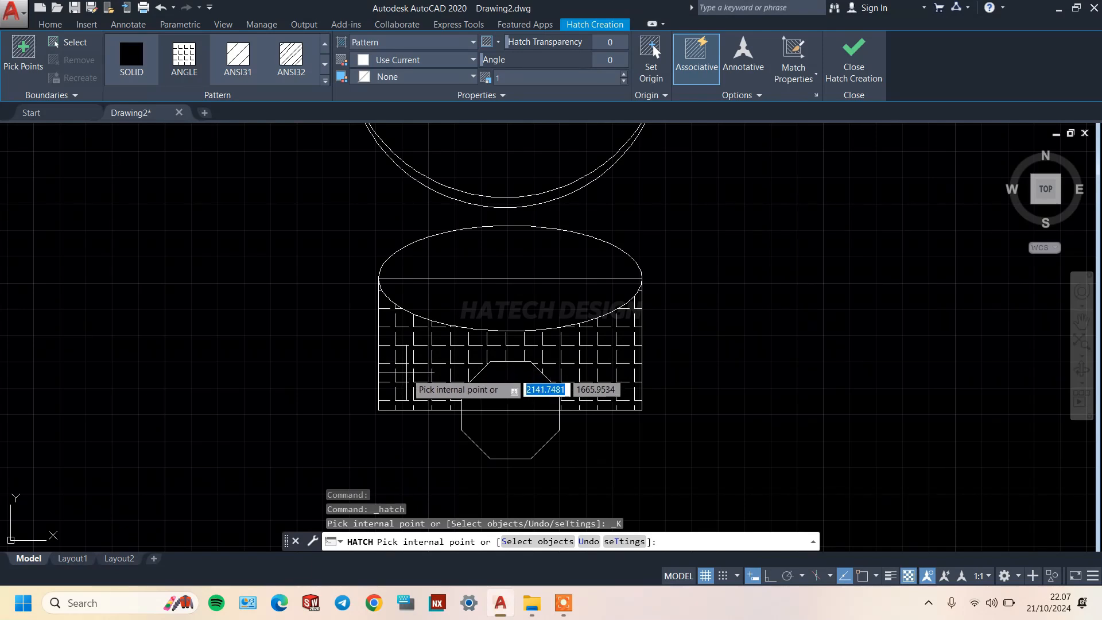
scroll(390, 398, up, 5)
scroll(239, 386, up, 2)
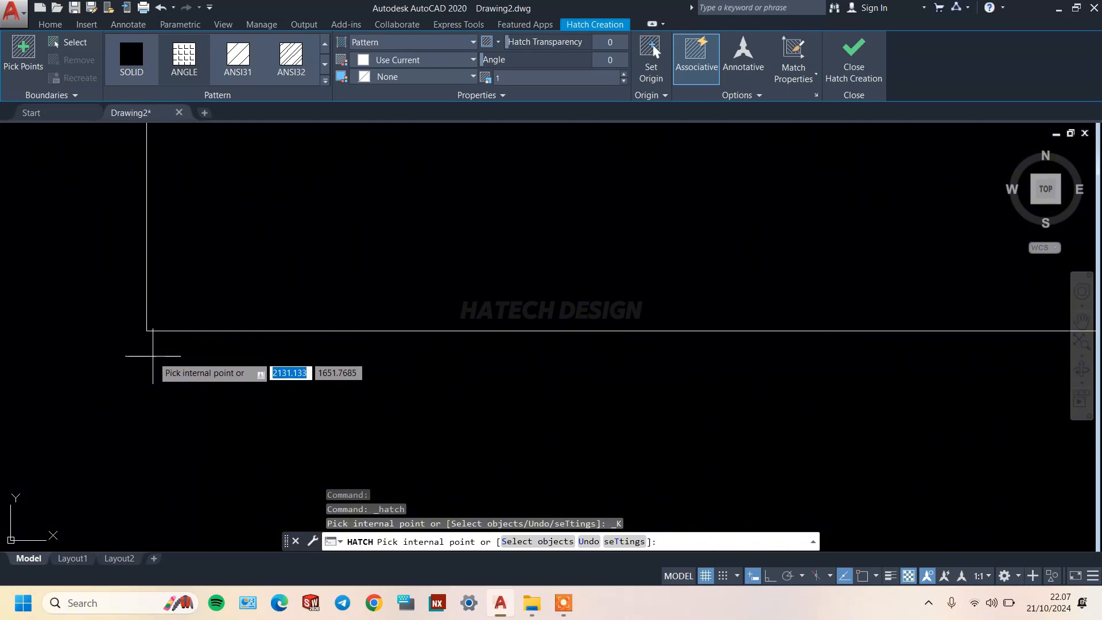
scroll(196, 374, down, 3)
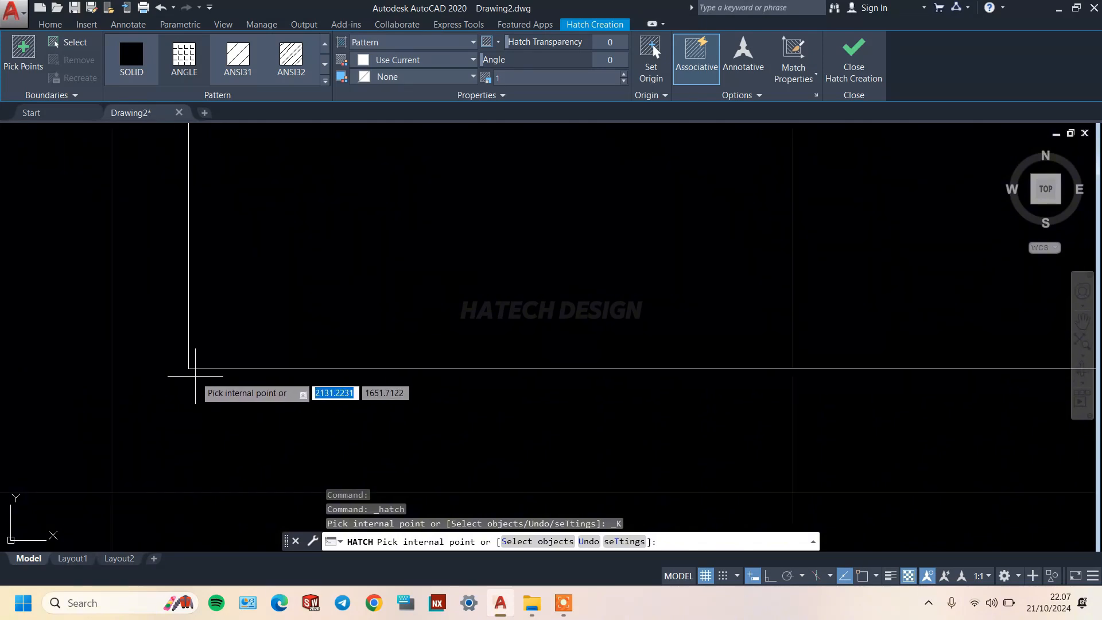
scroll(196, 374, down, 5)
middle_drag(258, 290, 316, 320)
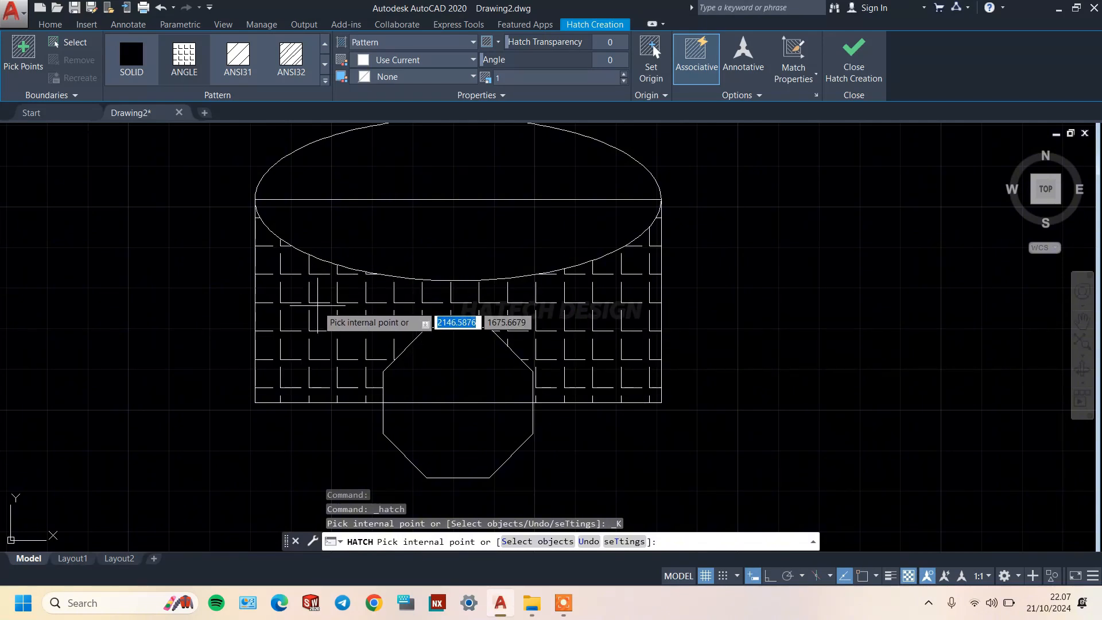
click(317, 304)
Try the ANSI32 pattern on the rectangle's hatch and change it to ANSI34
click(309, 73)
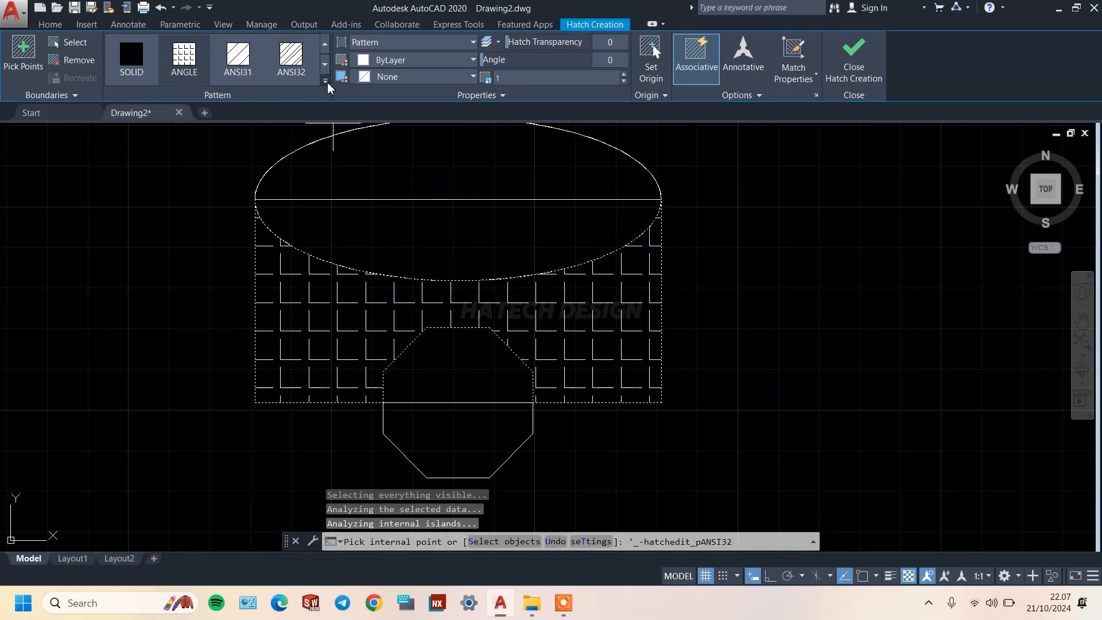
click(325, 81)
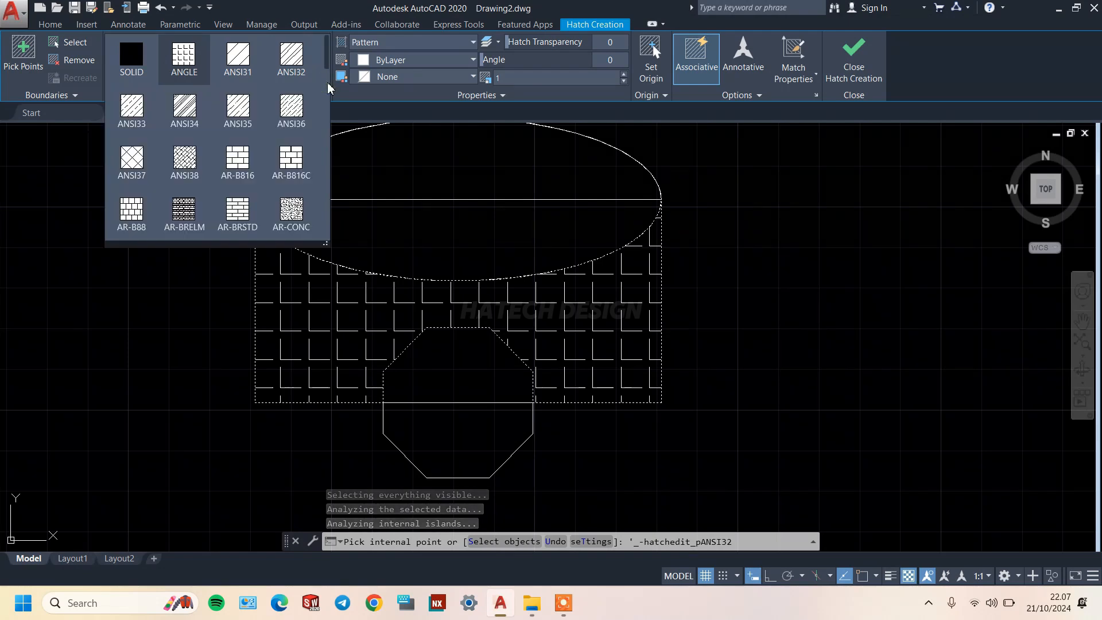
click(205, 112)
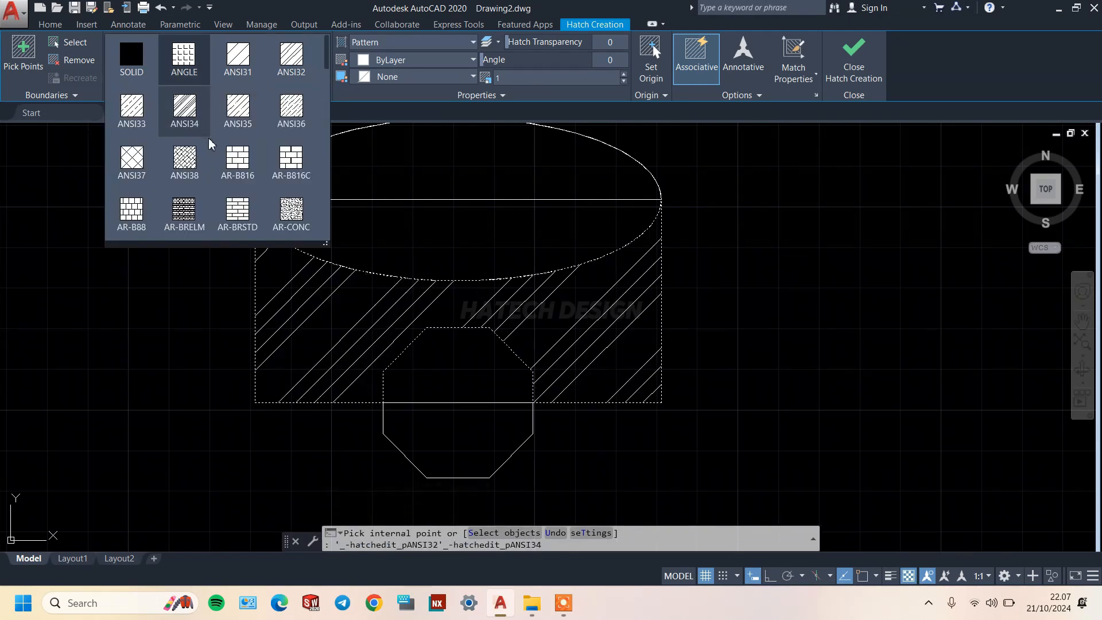
Try the AR-B816 pattern on the rectangle's hatch and change it to ANSI31
click(262, 165)
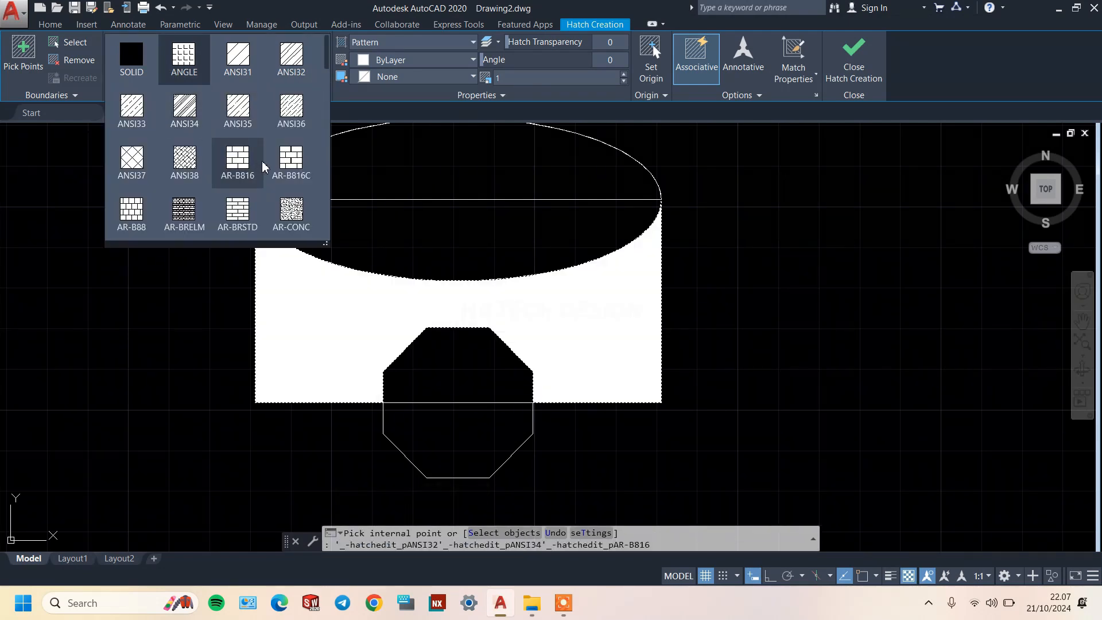
click(240, 75)
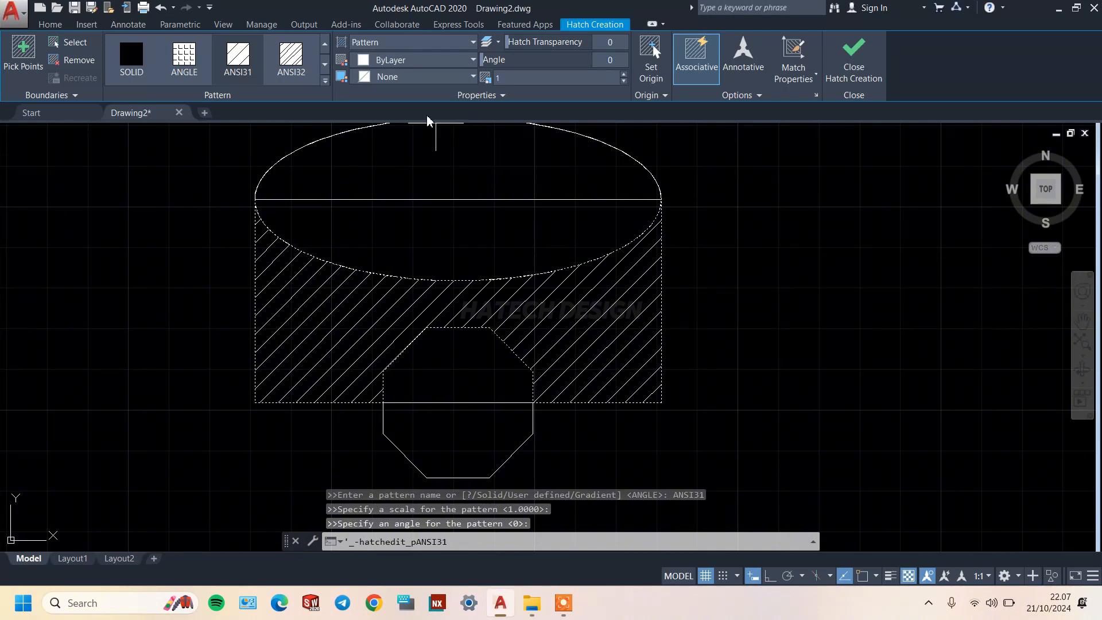
Try the Solid and Gradient hatch types on the rectangle's hatch and set the type back to Pattern
click(430, 46)
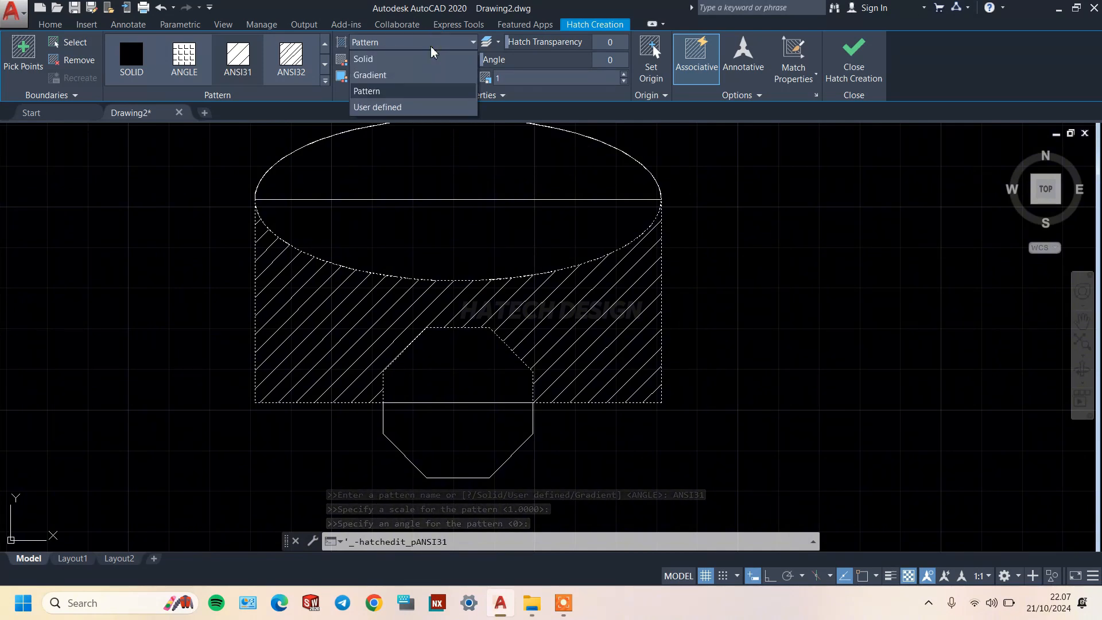
click(427, 45)
click(384, 46)
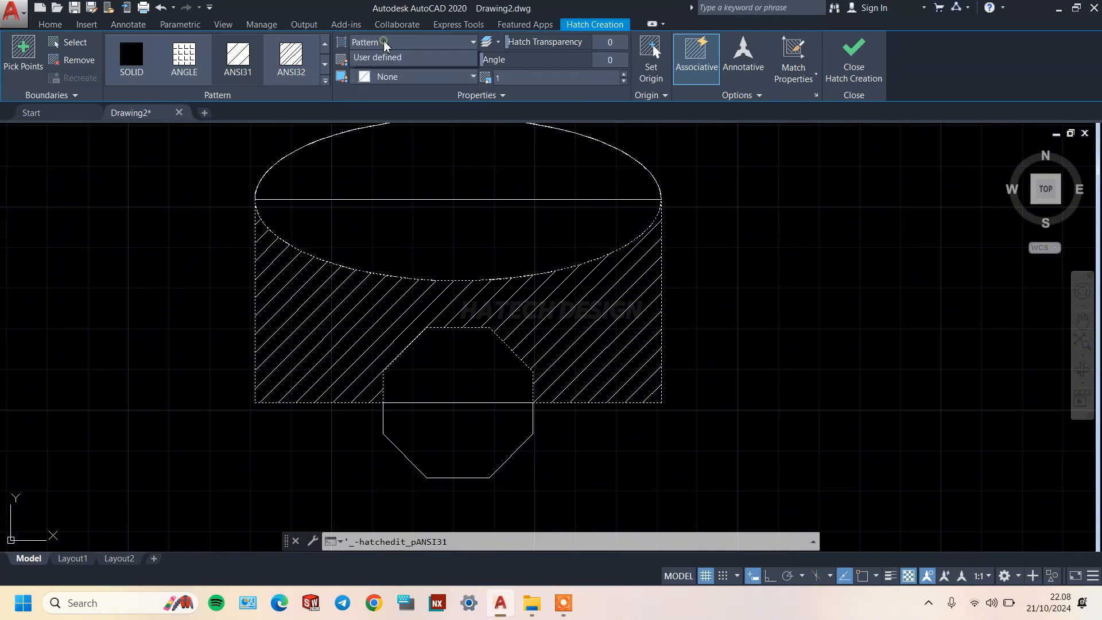
click(385, 55)
click(387, 46)
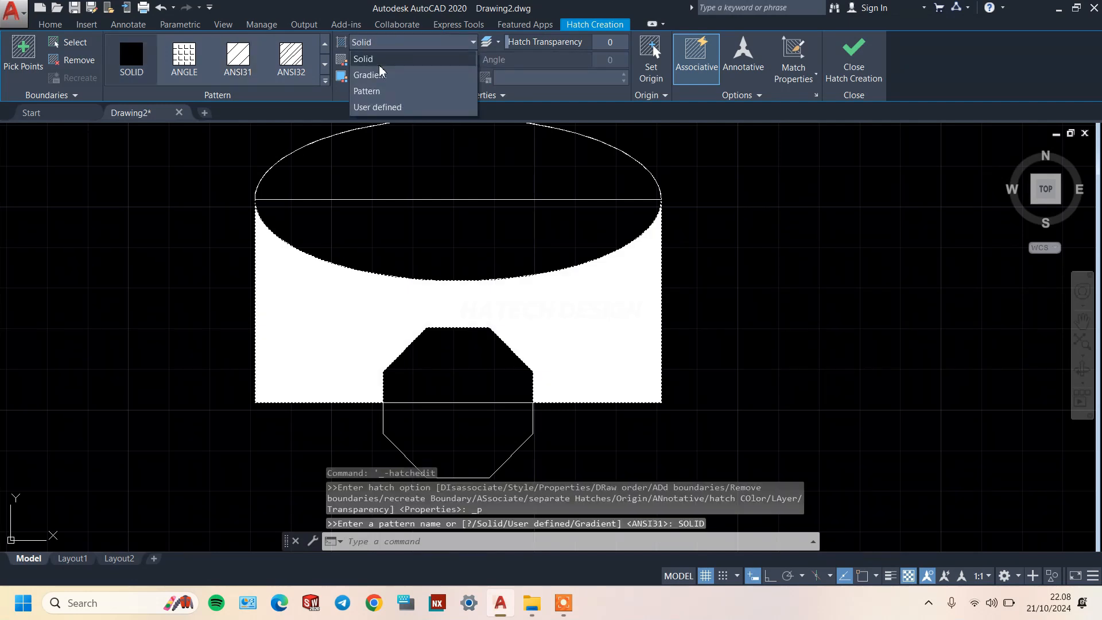
click(379, 59)
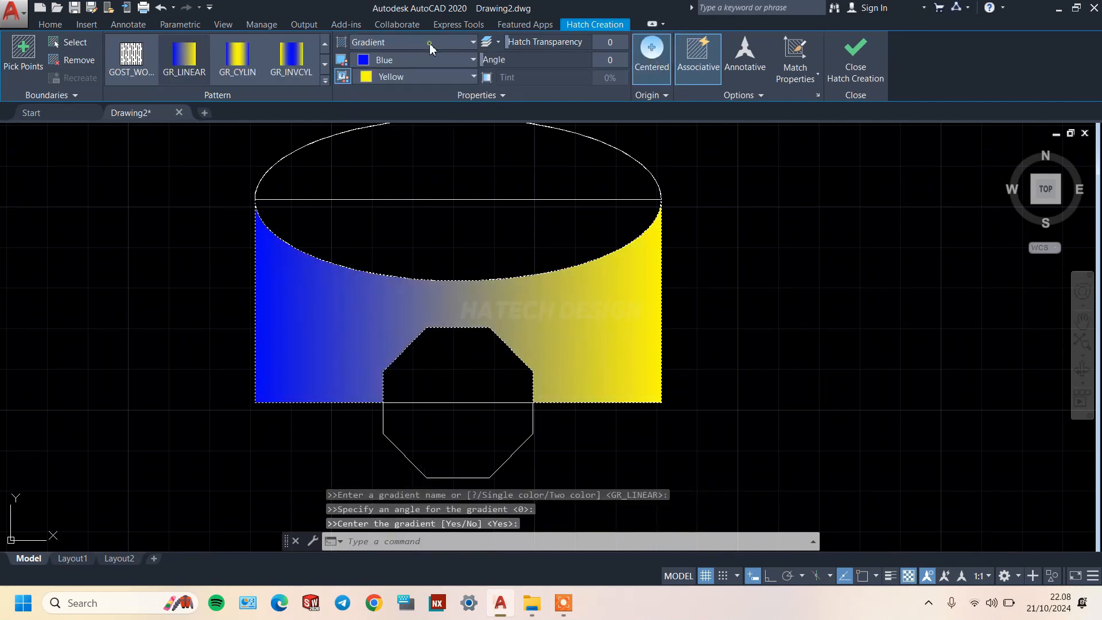
click(387, 42)
click(383, 87)
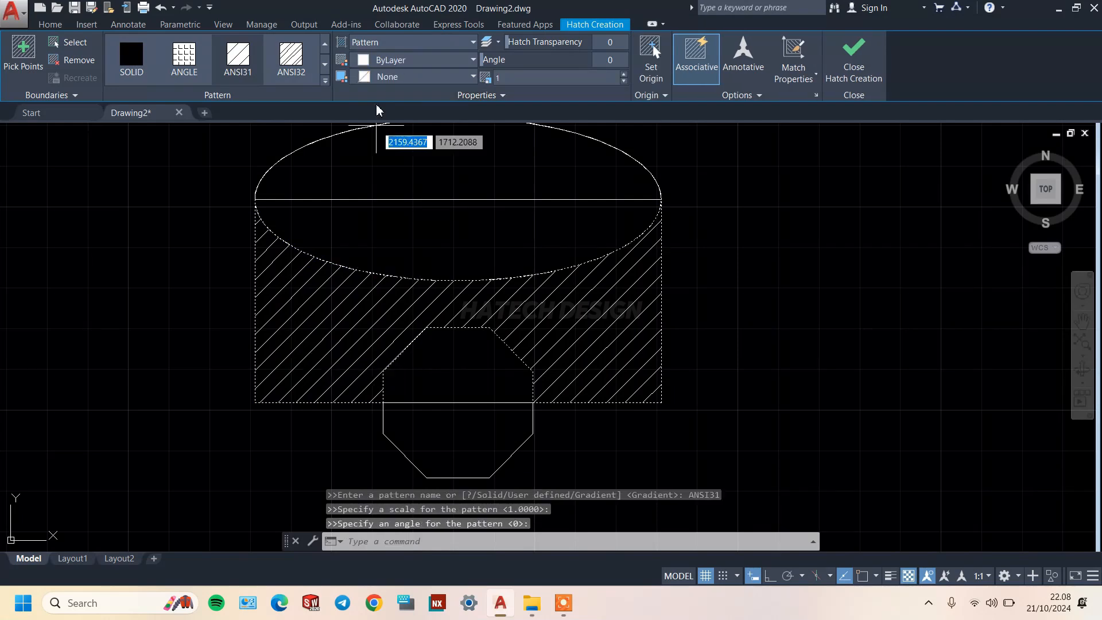
click(414, 59)
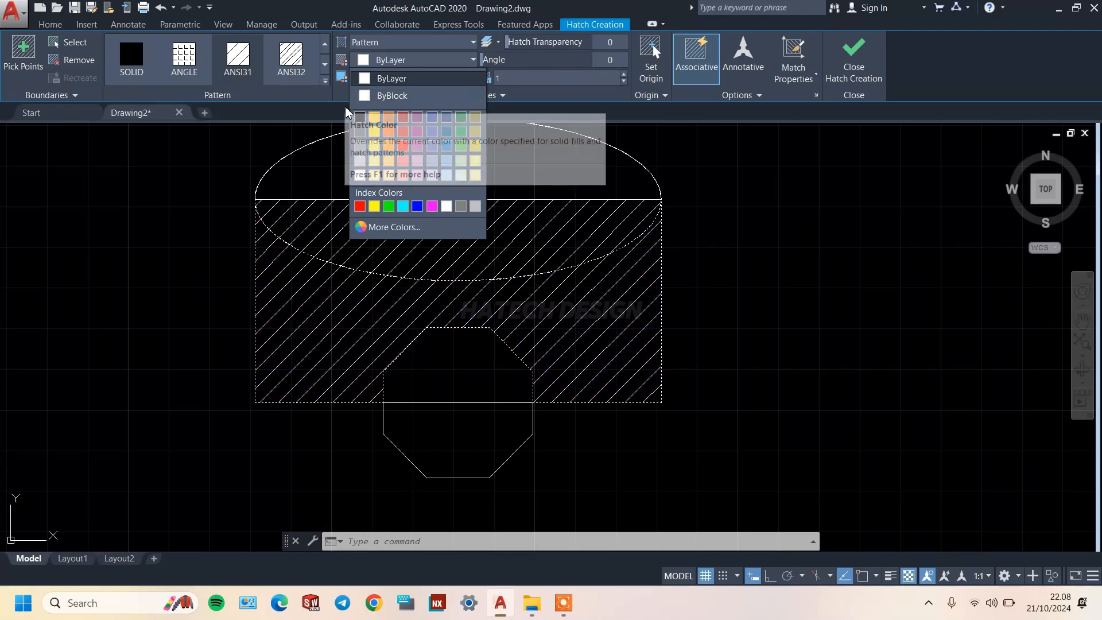
click(189, 225)
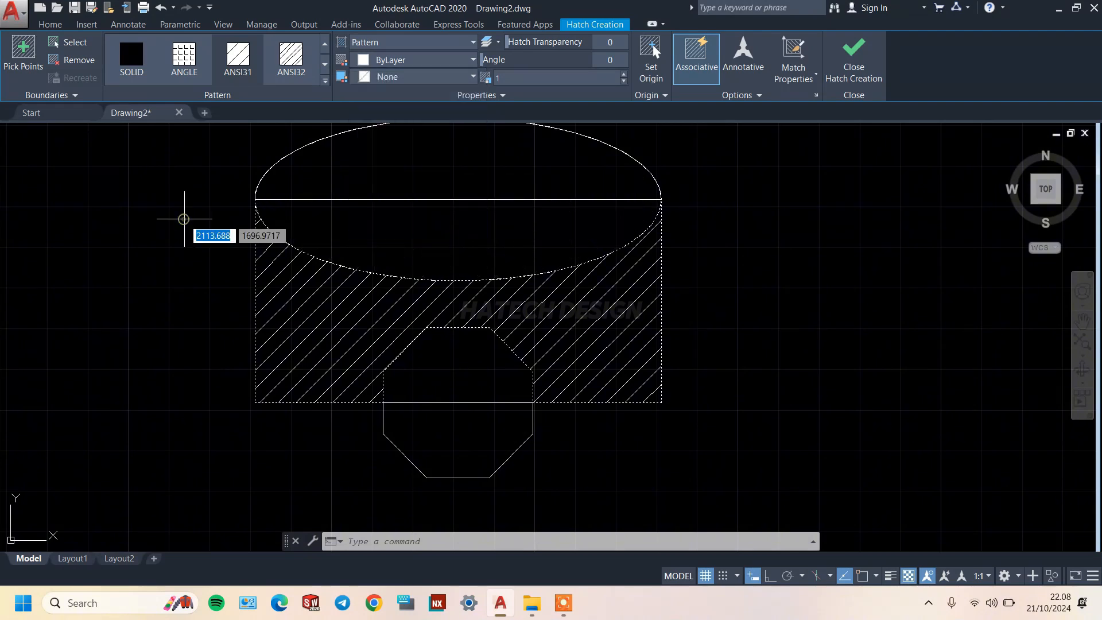
click(393, 79)
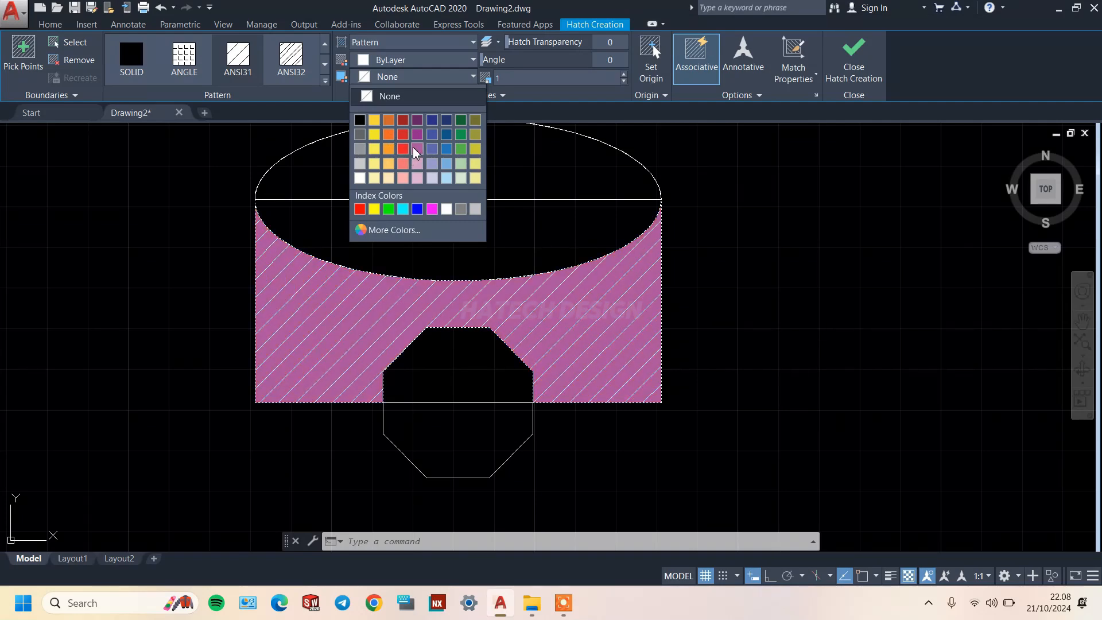
click(415, 78)
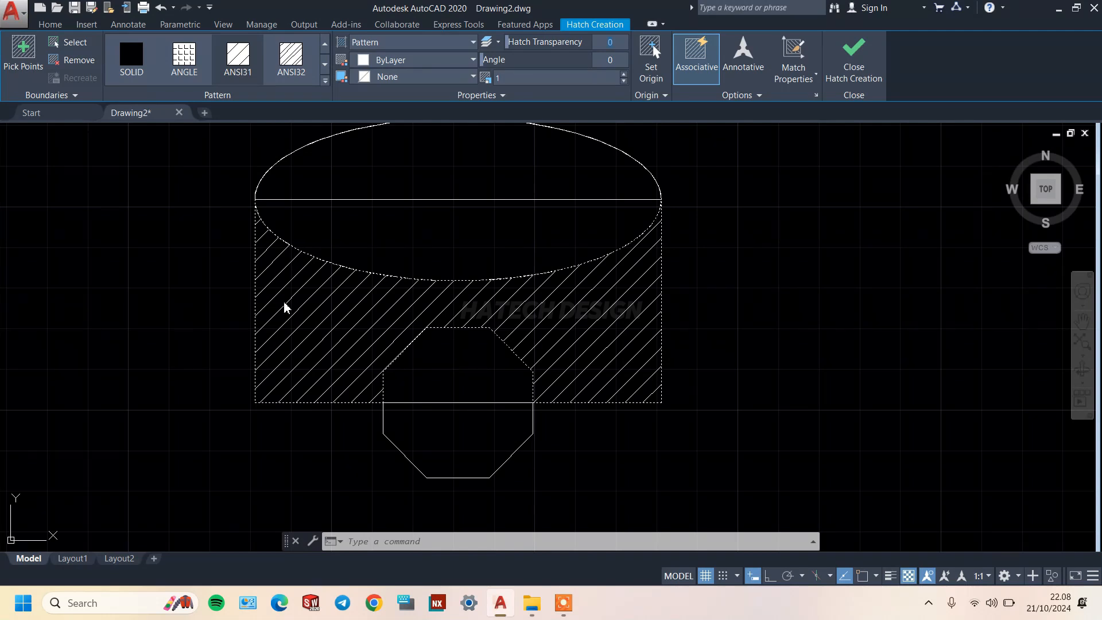
Try a hatch transparency of 50 on the rectangle's hatch and set it back to 0
text(50)
key(Return)
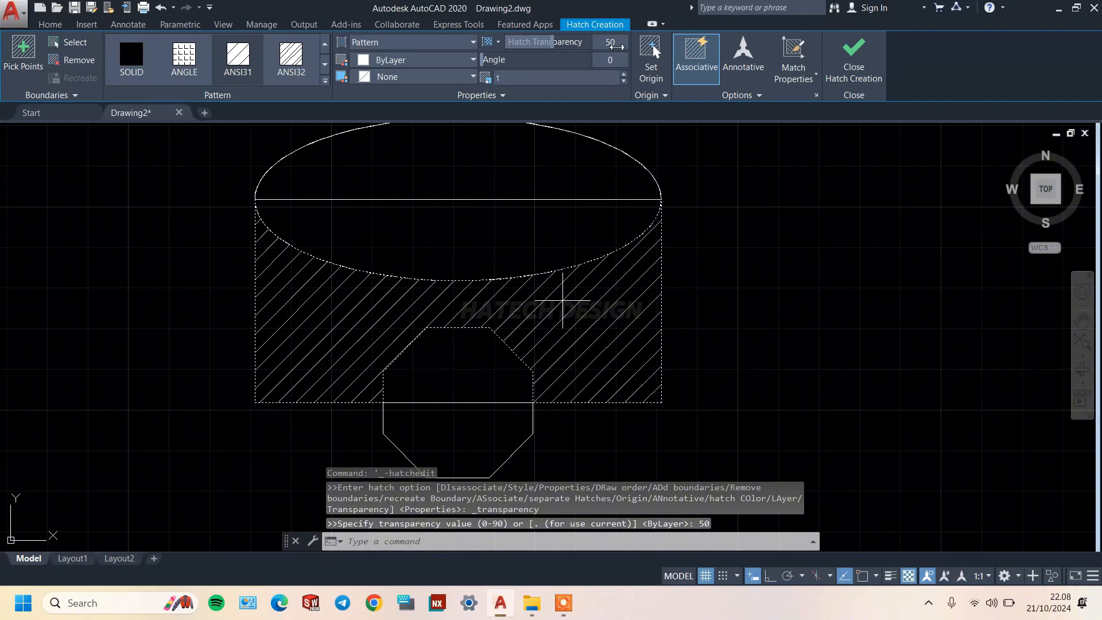
drag(617, 47, 612, 47)
click(613, 48)
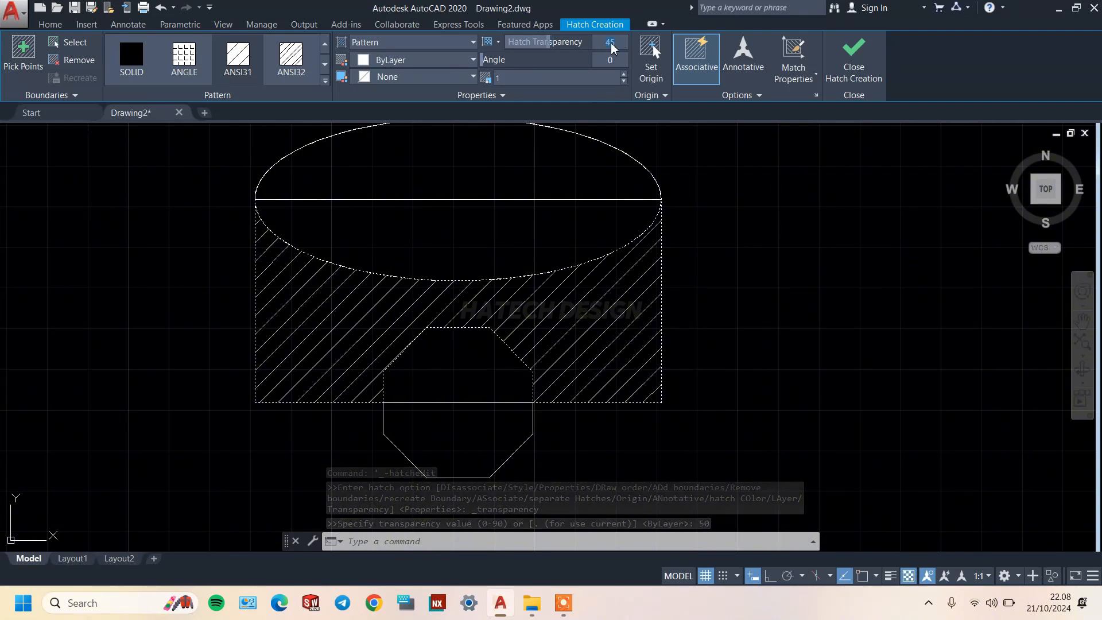
text(8)
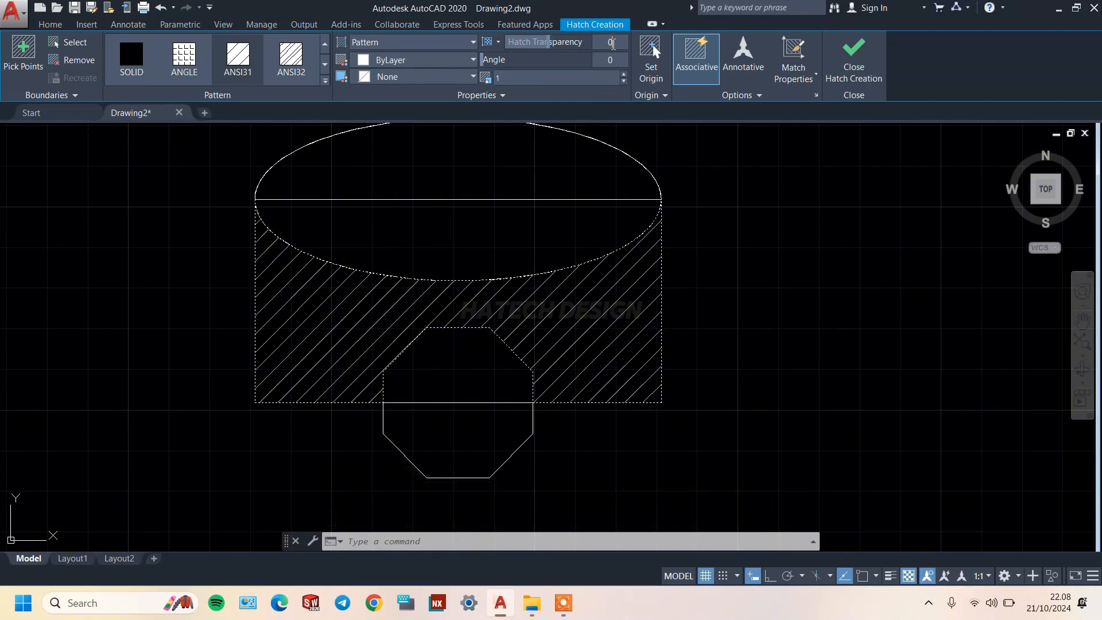
Try a hatch angle of 45 on the rectangle's hatch and set it back to 0
click(618, 63)
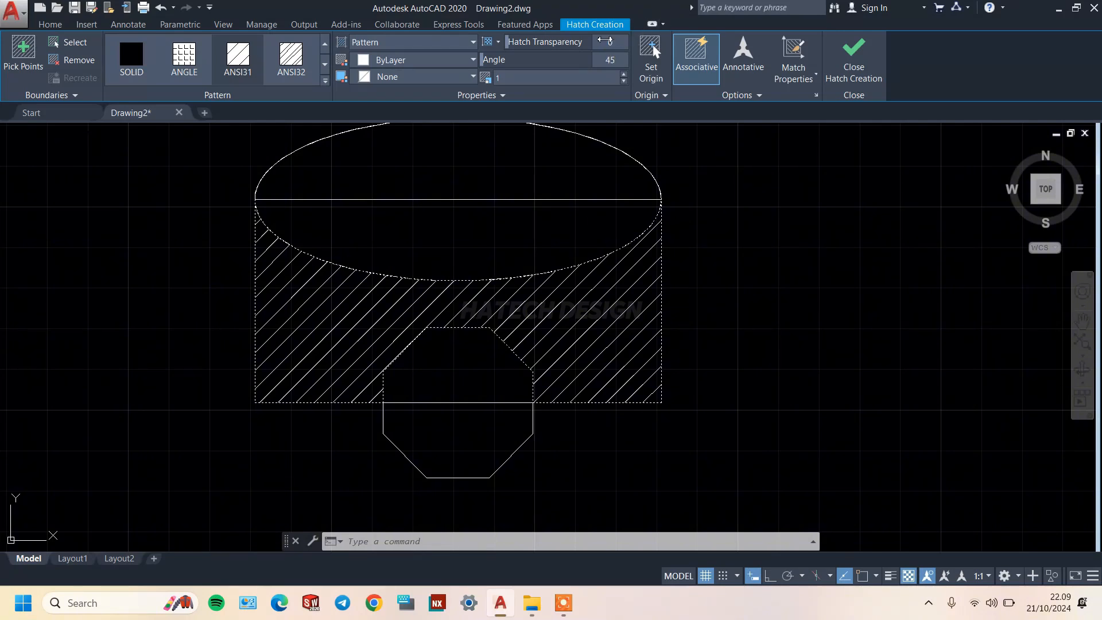
key(Return)
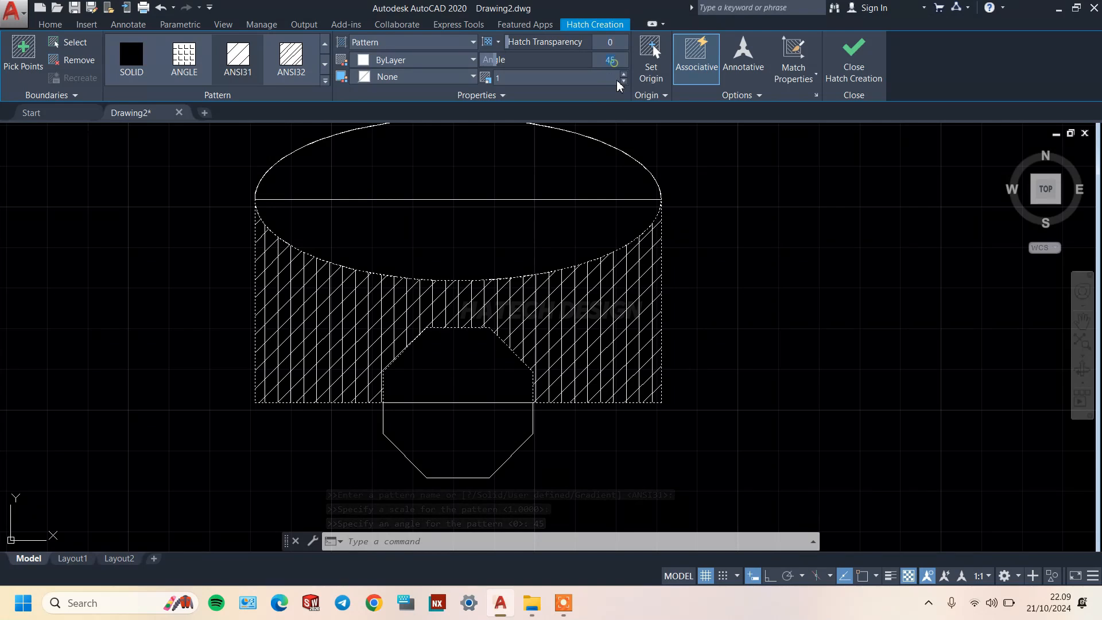
click(612, 60)
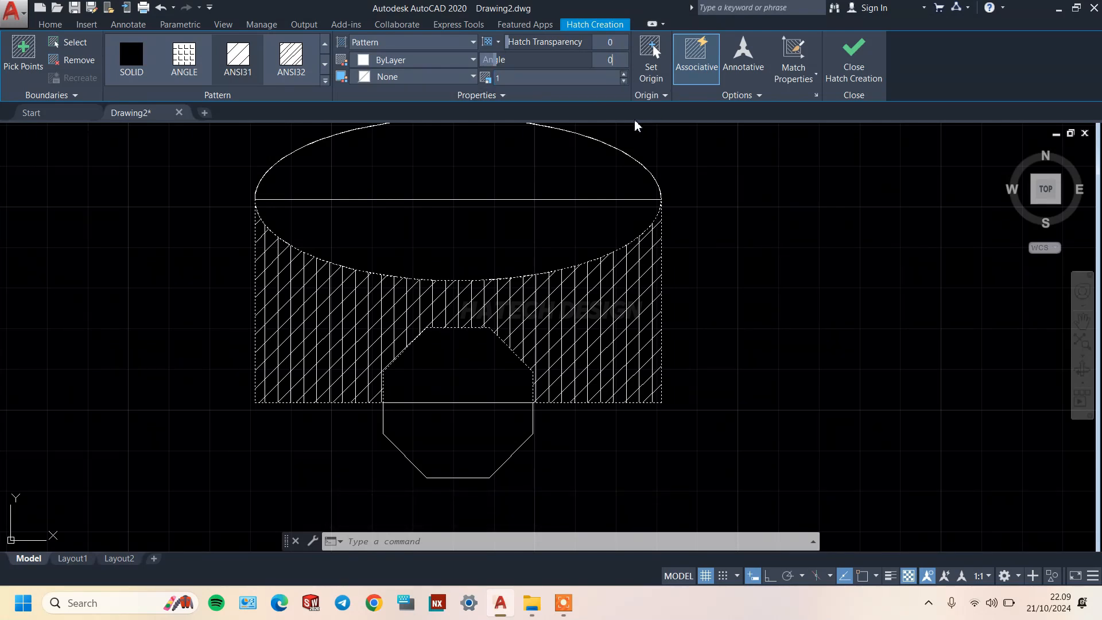
key(Return)
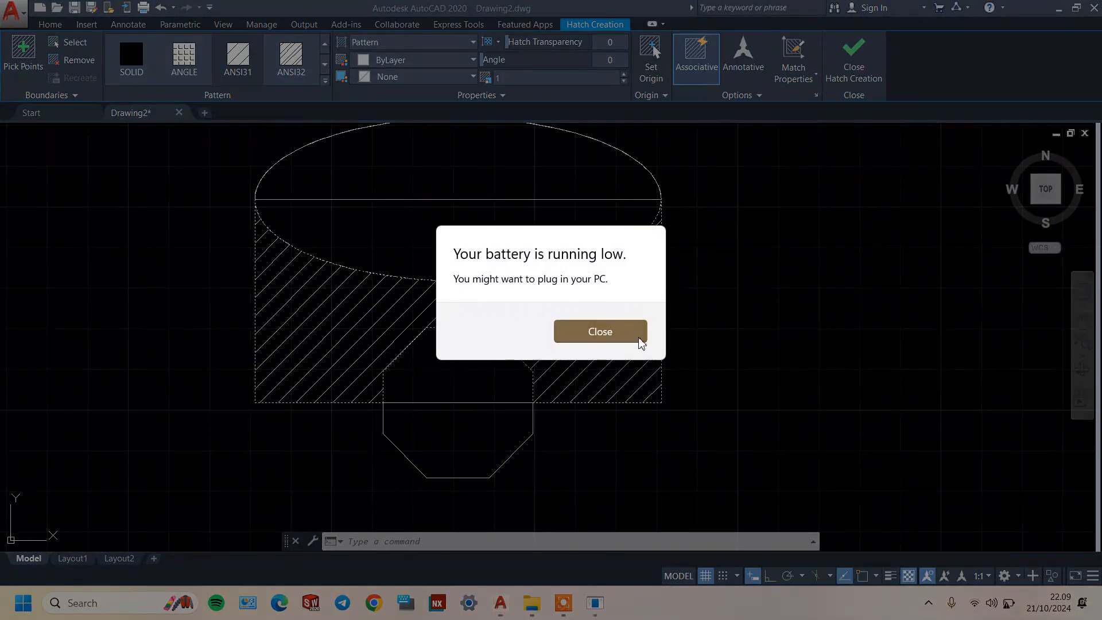
click(630, 330)
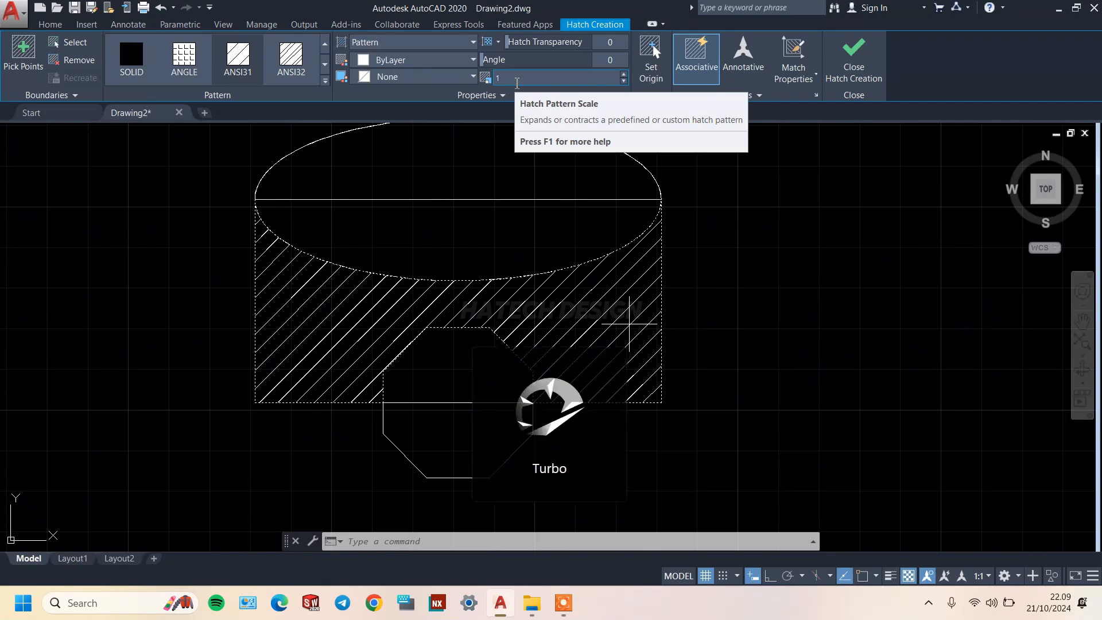
Try hatch pattern scales of 5 and 0.5, and add the upper half of the ellipse to the hatch
click(514, 81)
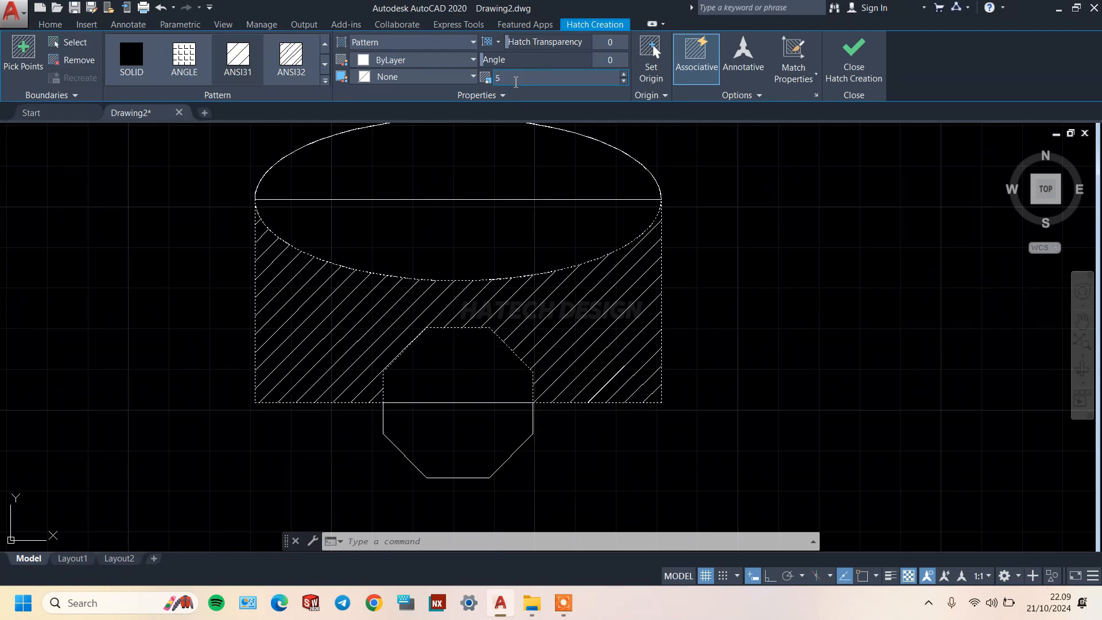
key(Return)
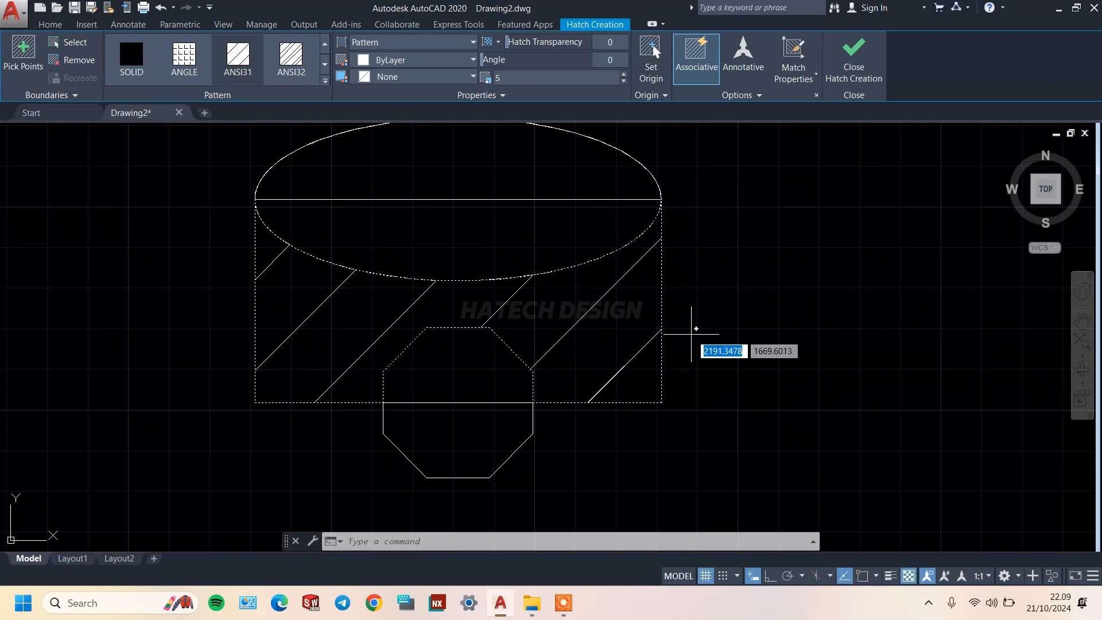
drag(565, 77, 453, 79)
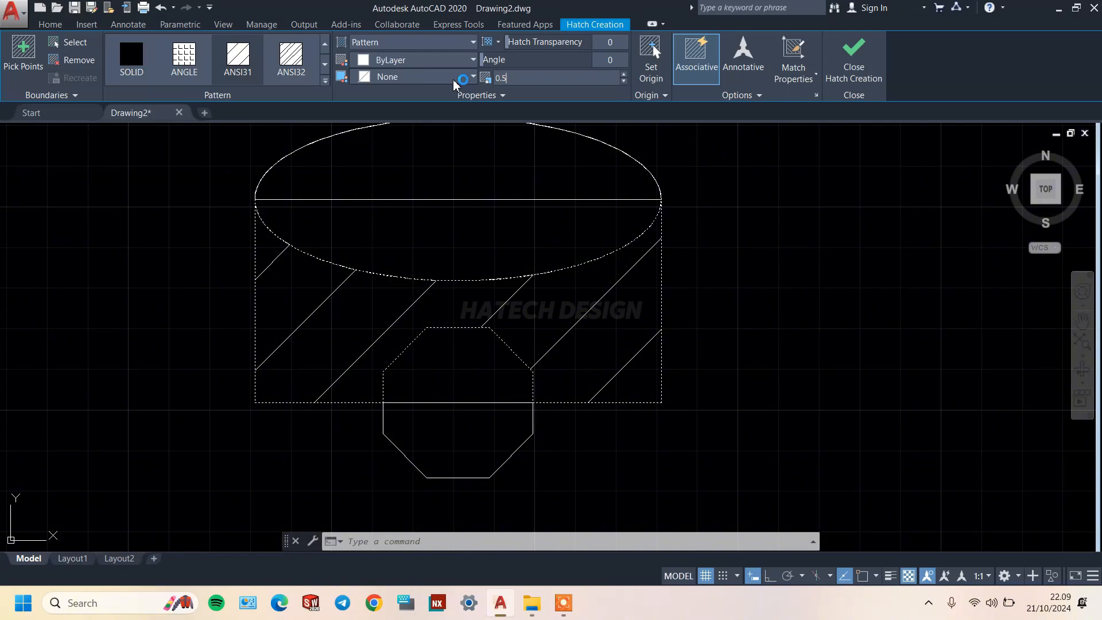
text(0.5)
key(Return)
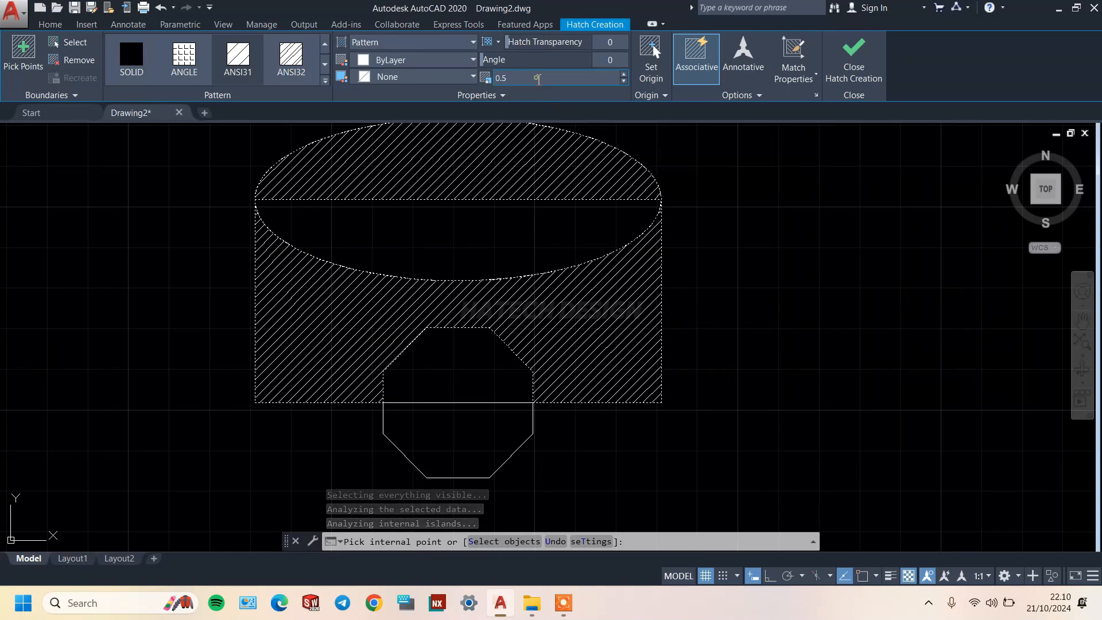
Set the hatch pattern scale to 1
click(521, 79)
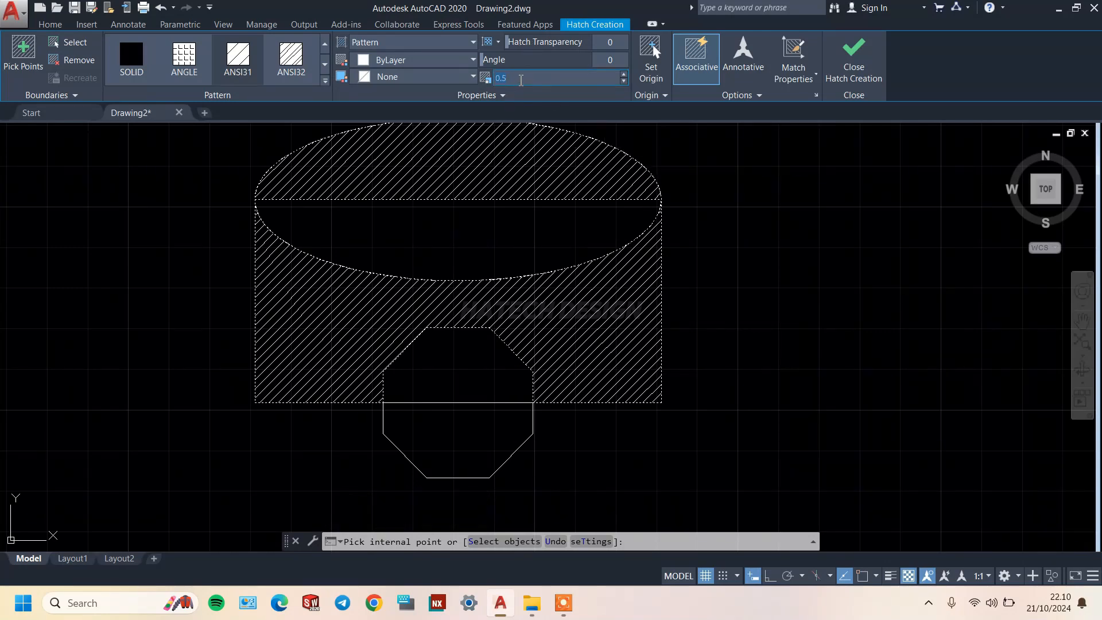
text(1)
key(Return)
middle_drag(684, 196, 730, 231)
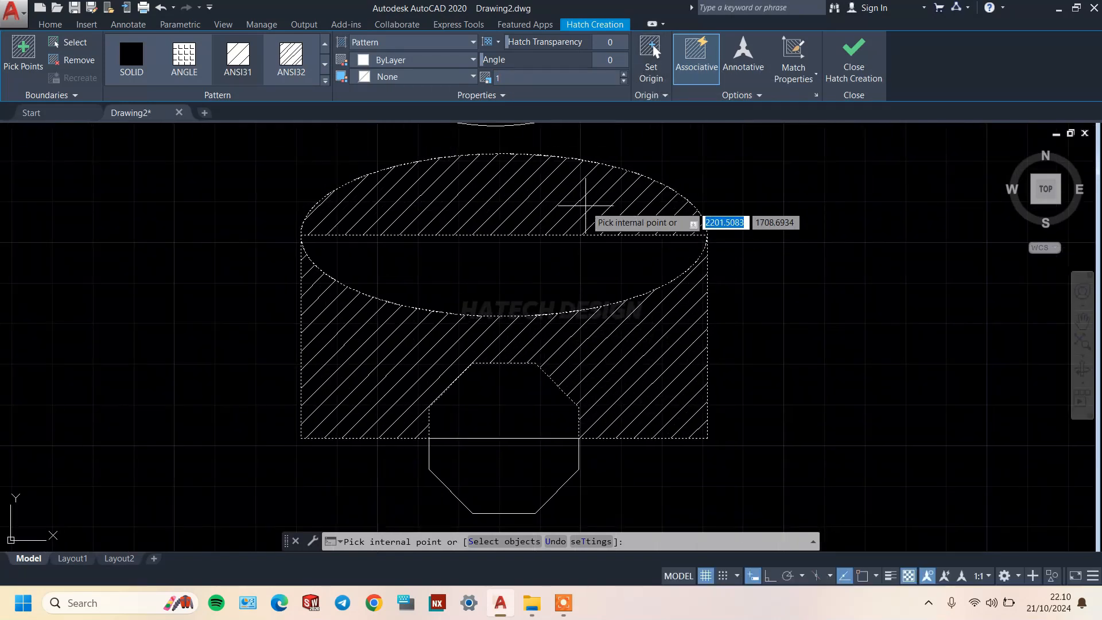
Try to remove the ellipse's upper half from the hatch boundaries and finish the hatch
click(571, 204)
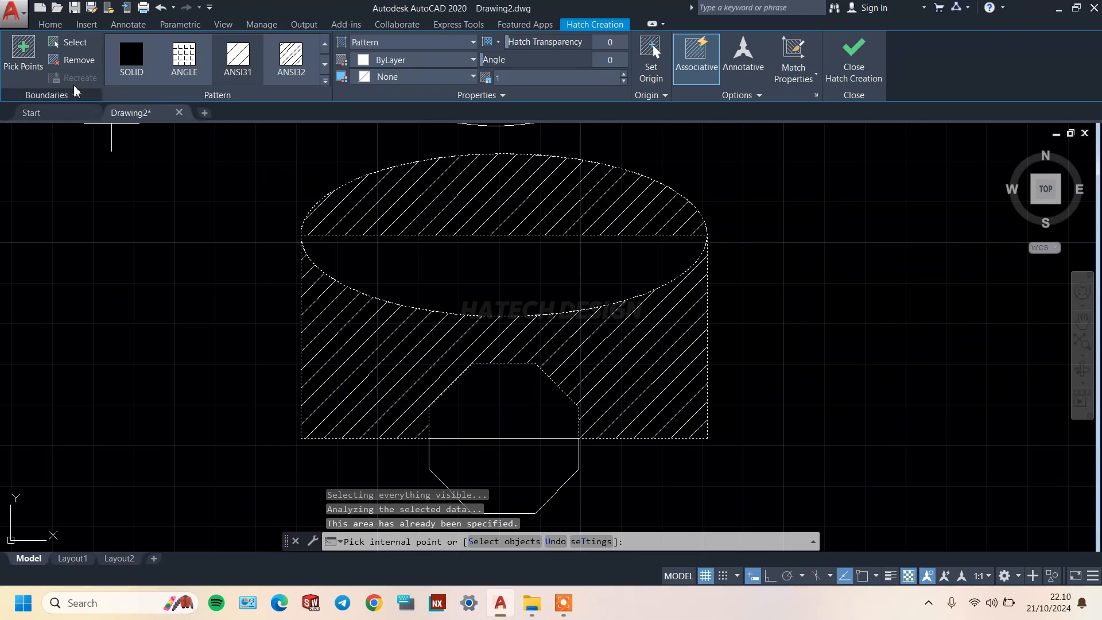
click(72, 60)
click(457, 182)
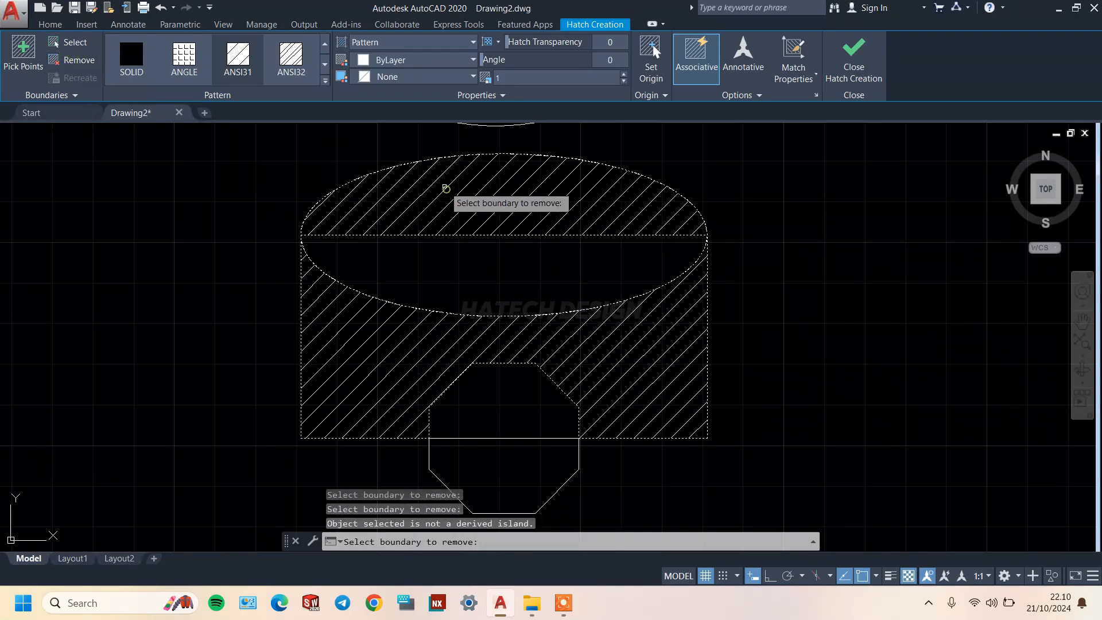
click(443, 182)
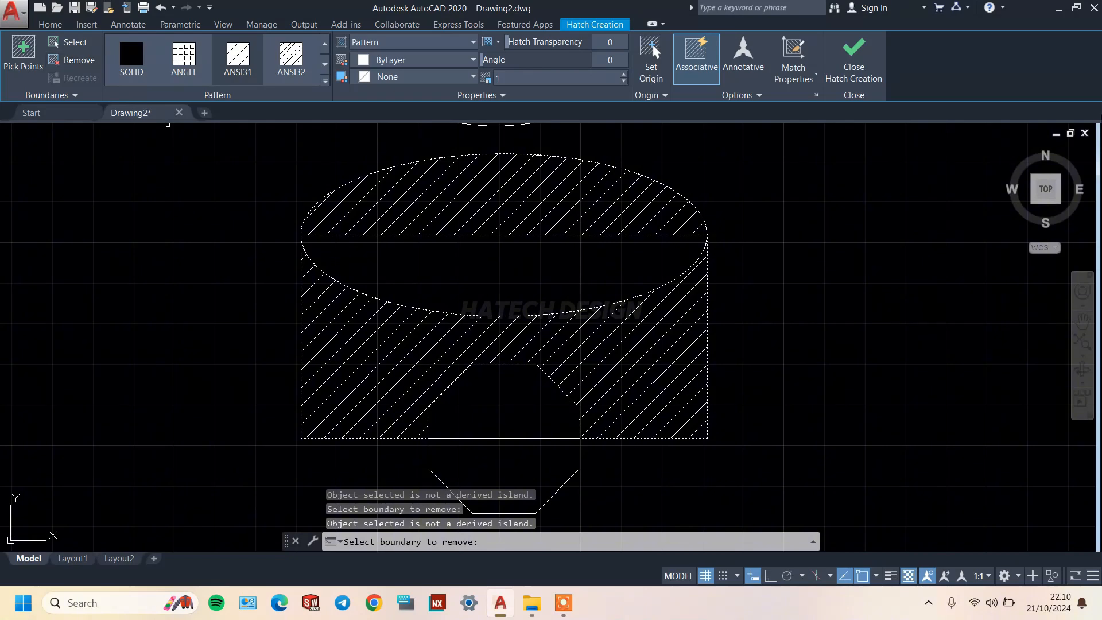
click(855, 66)
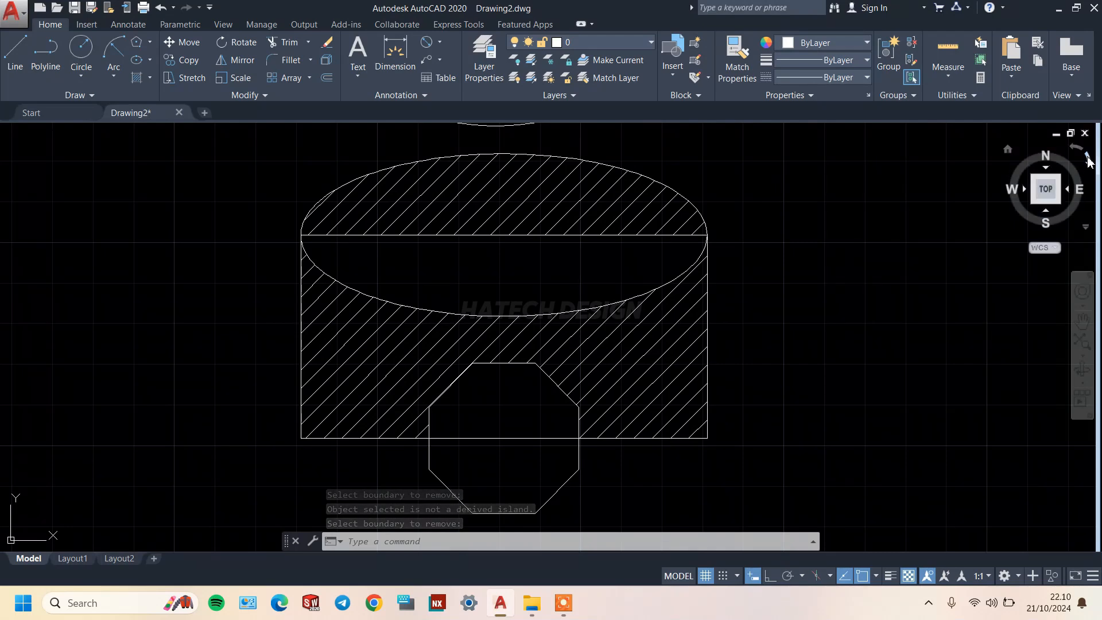
scroll(379, 304, down, 5)
middle_drag(551, 231, 551, 328)
scroll(521, 397, up, 2)
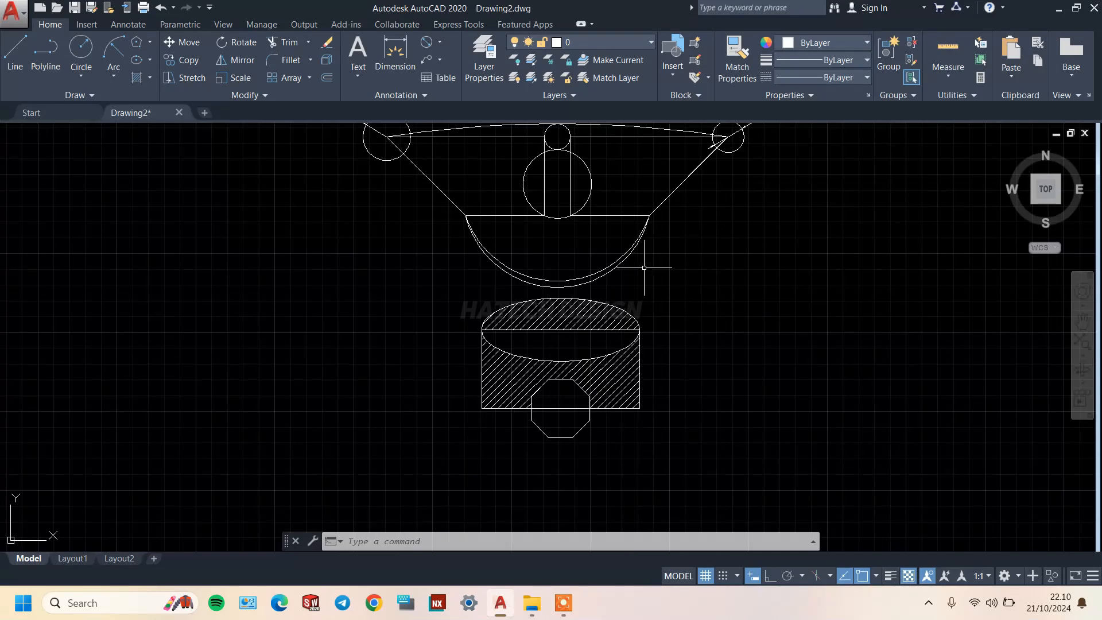
middle_drag(645, 257, 610, 306)
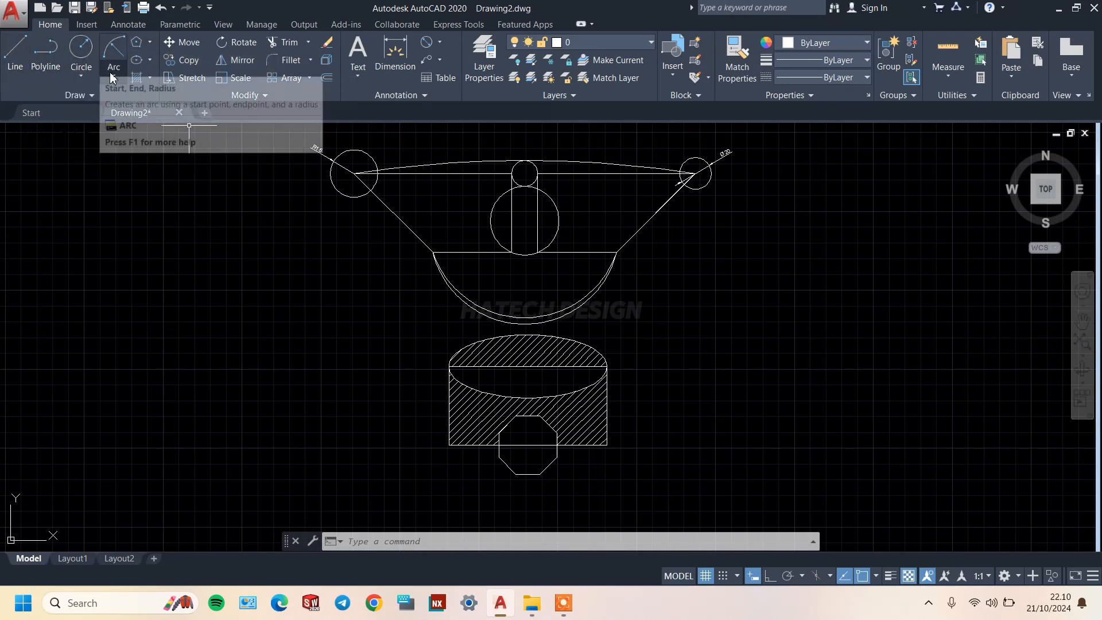
click(150, 43)
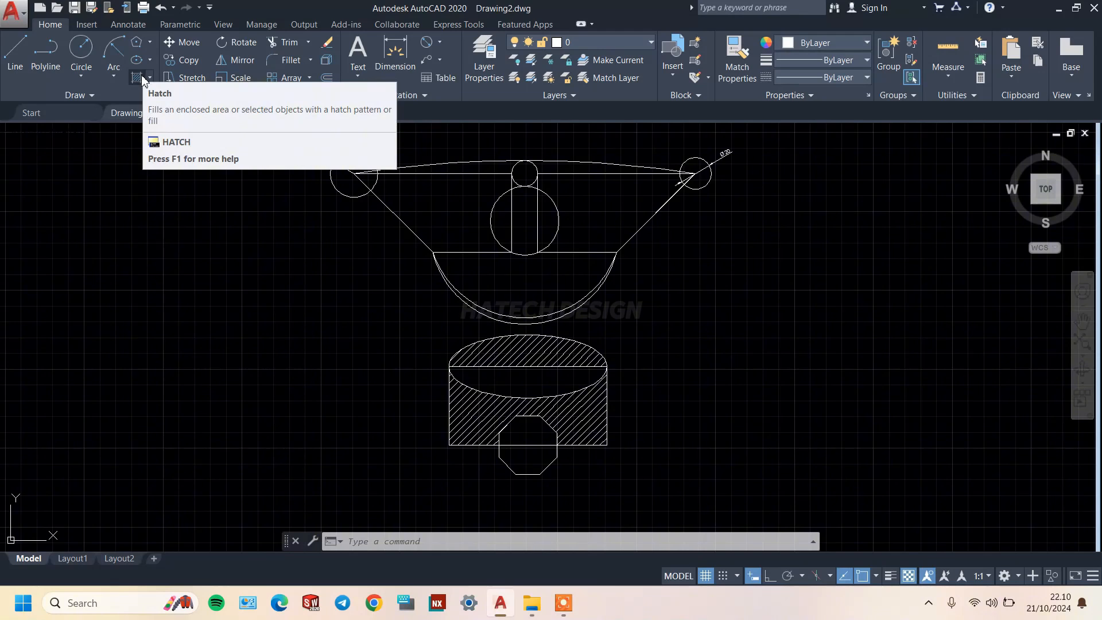
click(827, 343)
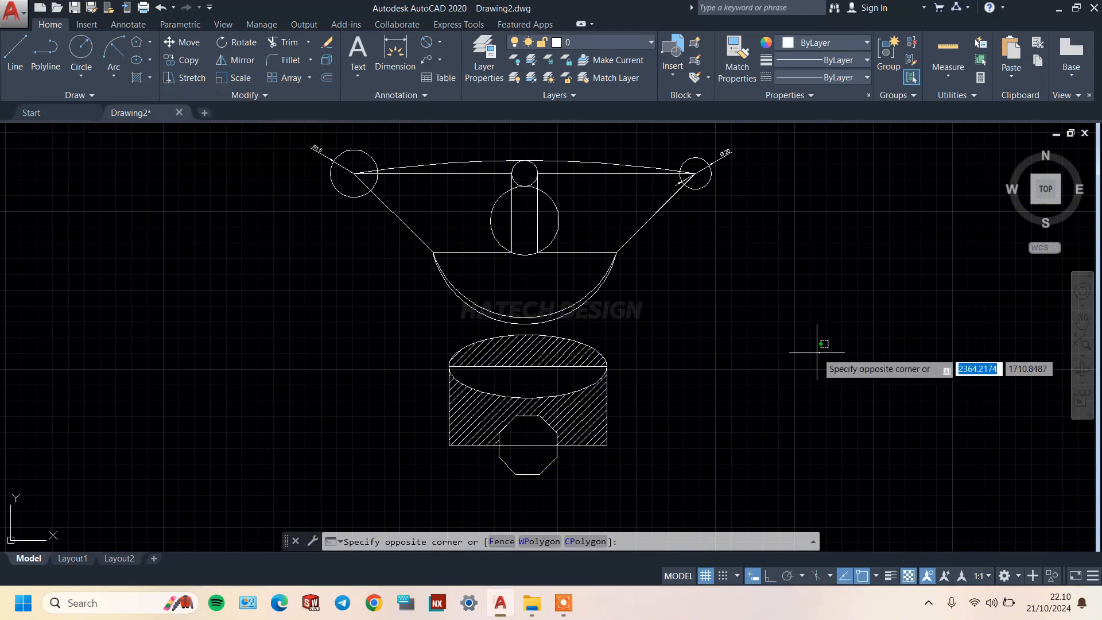
click(792, 344)
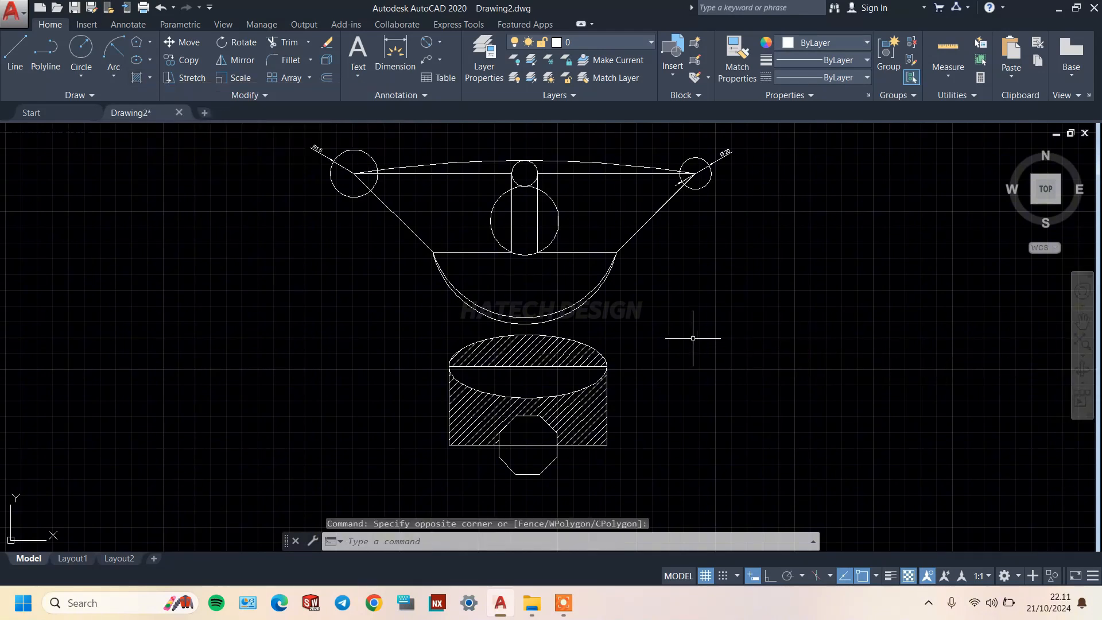